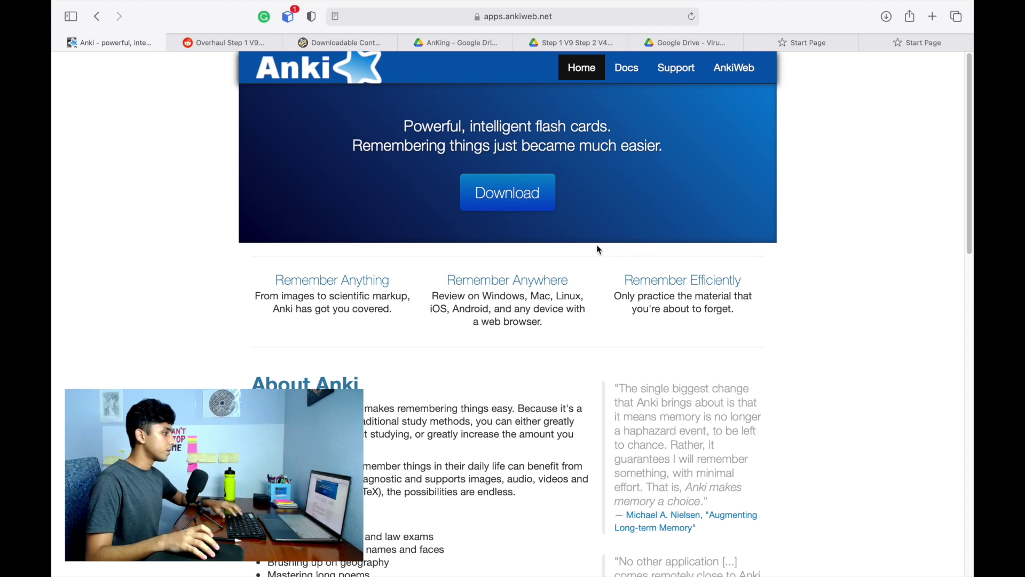
# Leave the Anki download page, switch to the Anki app, and open Preferences on the Basic tab.
pyautogui.click(525, 207)
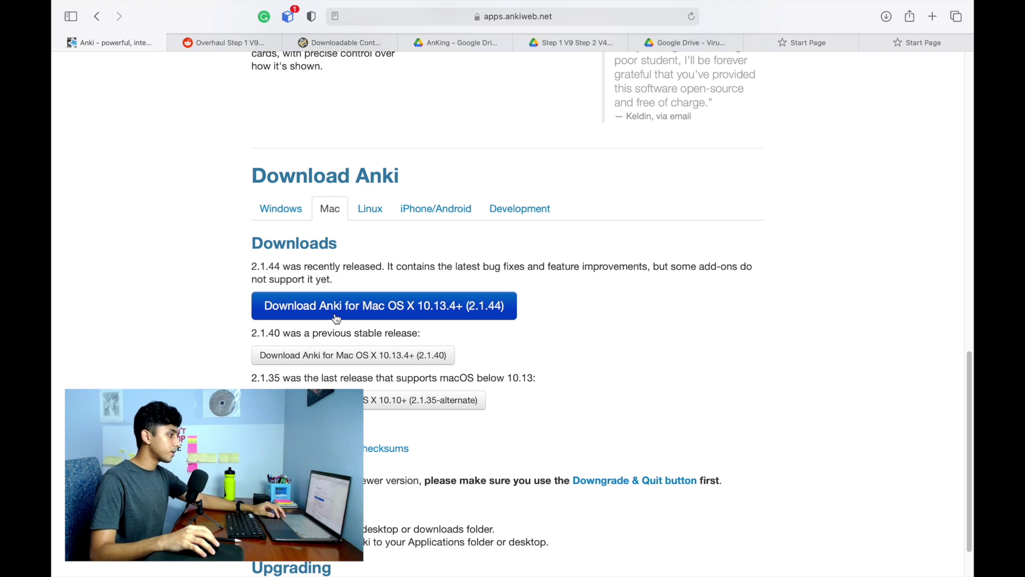
pyautogui.scroll(15, 410, 322)
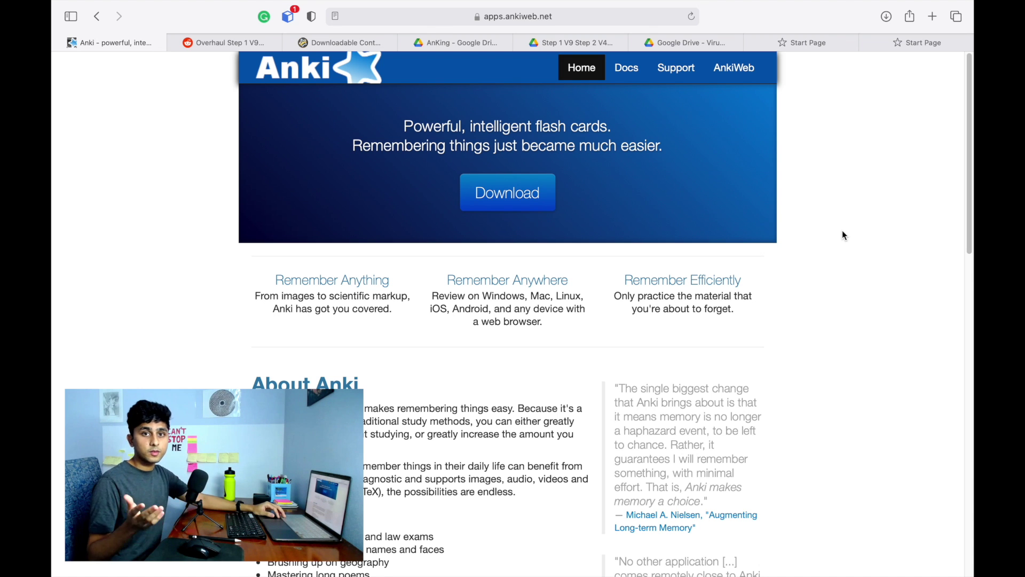
pyautogui.moveTo(672, 572)
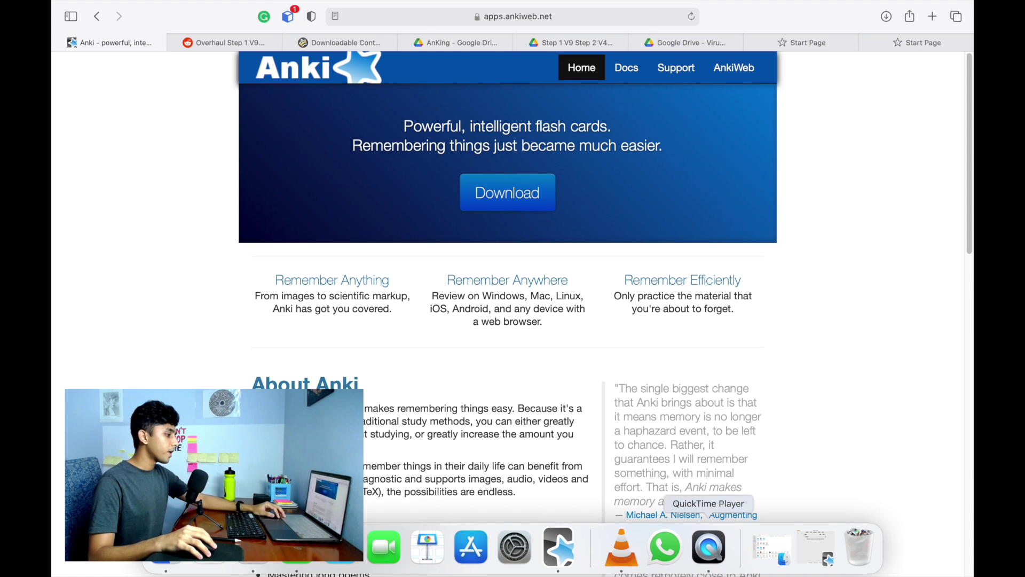
pyautogui.click(562, 553)
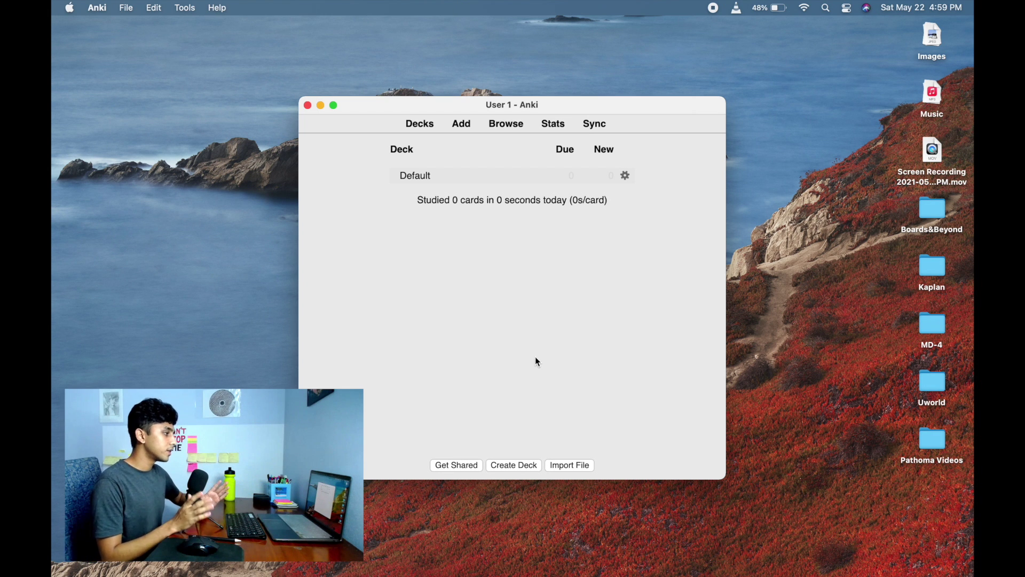
pyautogui.click(333, 107)
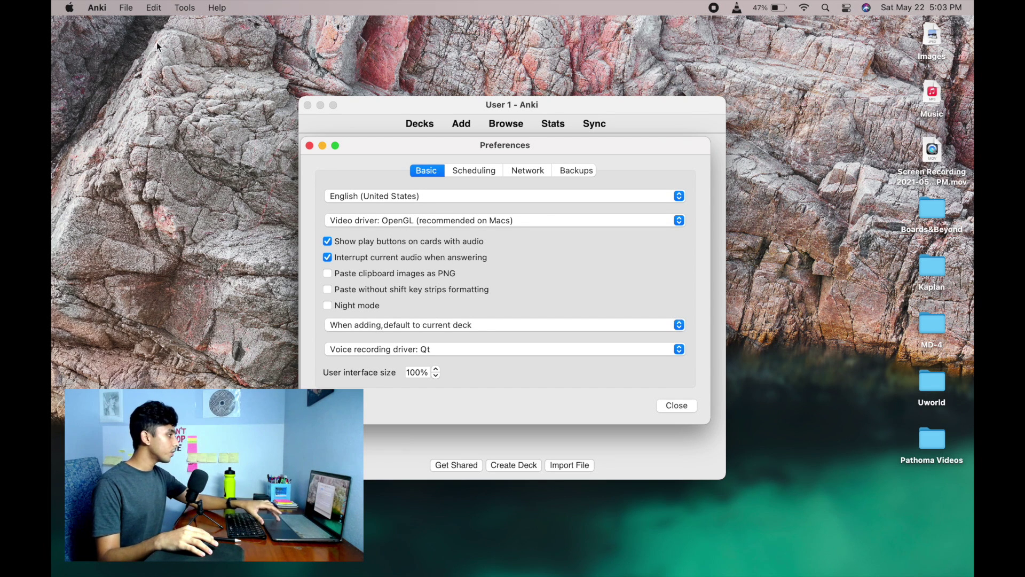
# Turn on Night mode and switch to the Scheduling settings with the Anki 2.1 scheduler.
pyautogui.click(98, 5)
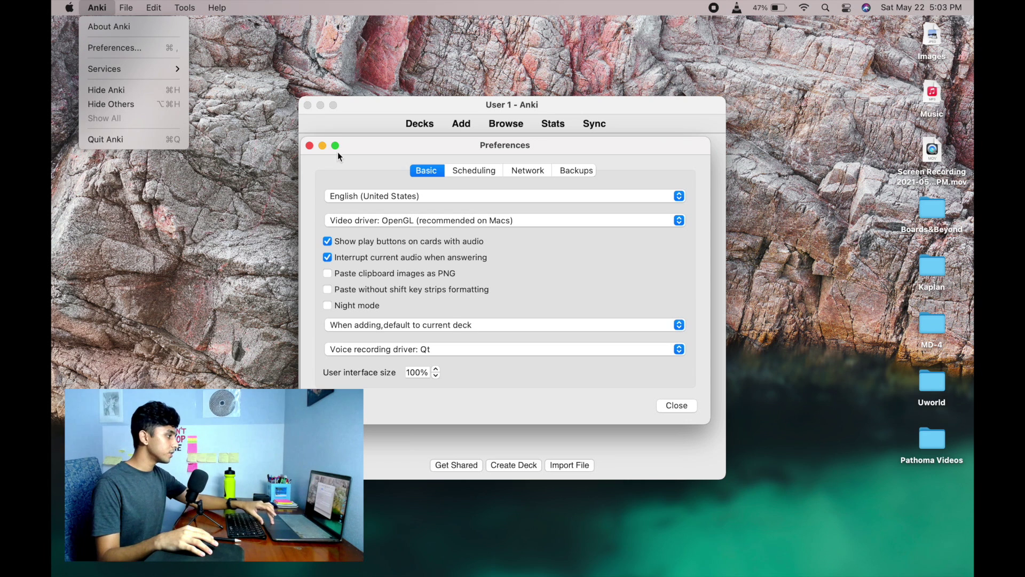
pyautogui.click(426, 273)
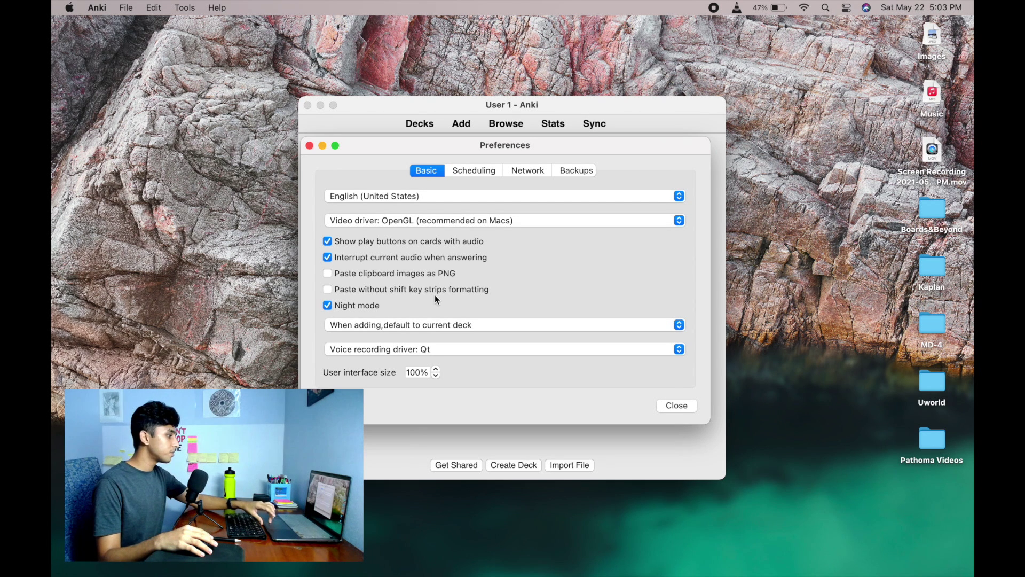
pyautogui.click(477, 175)
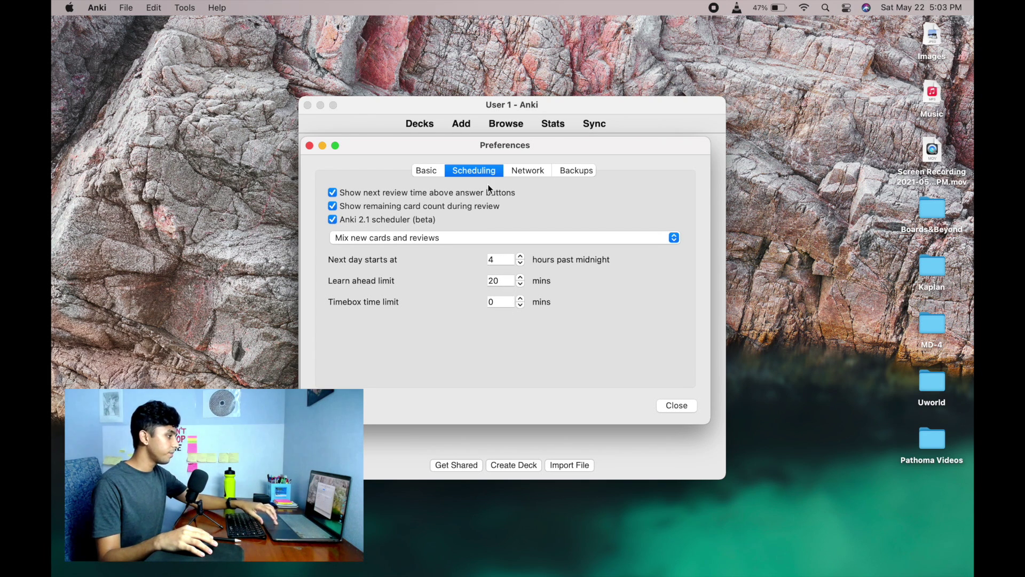
# Check the Network and Backups settings, then close Preferences, confirming the scheduler change and restart notice.
pyautogui.click(526, 172)
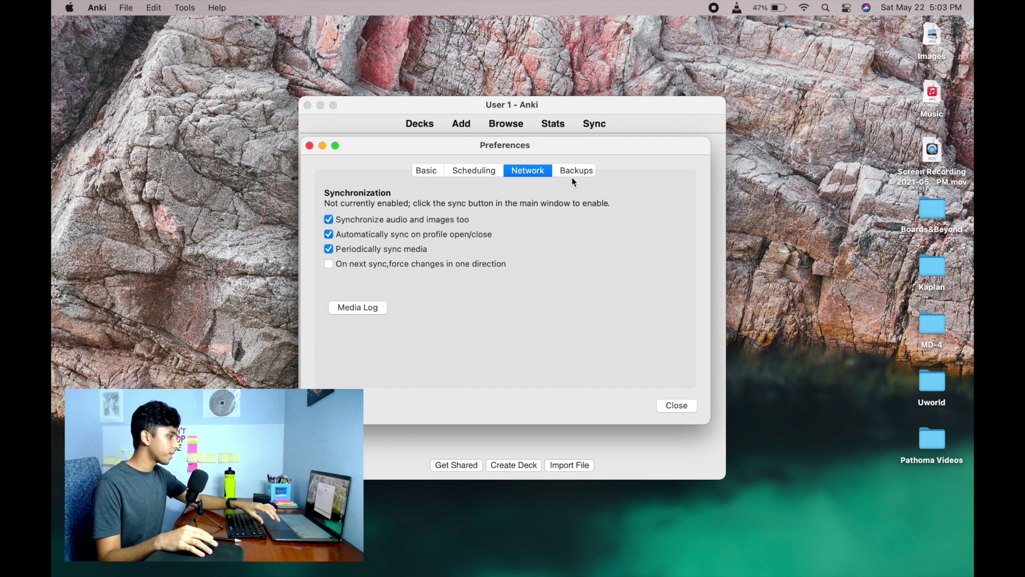
pyautogui.click(572, 170)
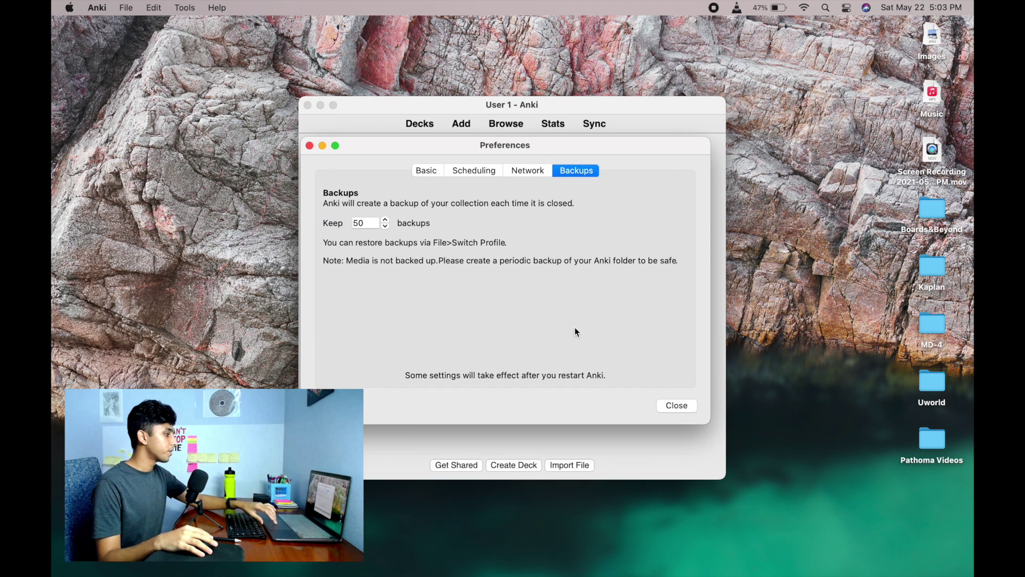
pyautogui.click(674, 406)
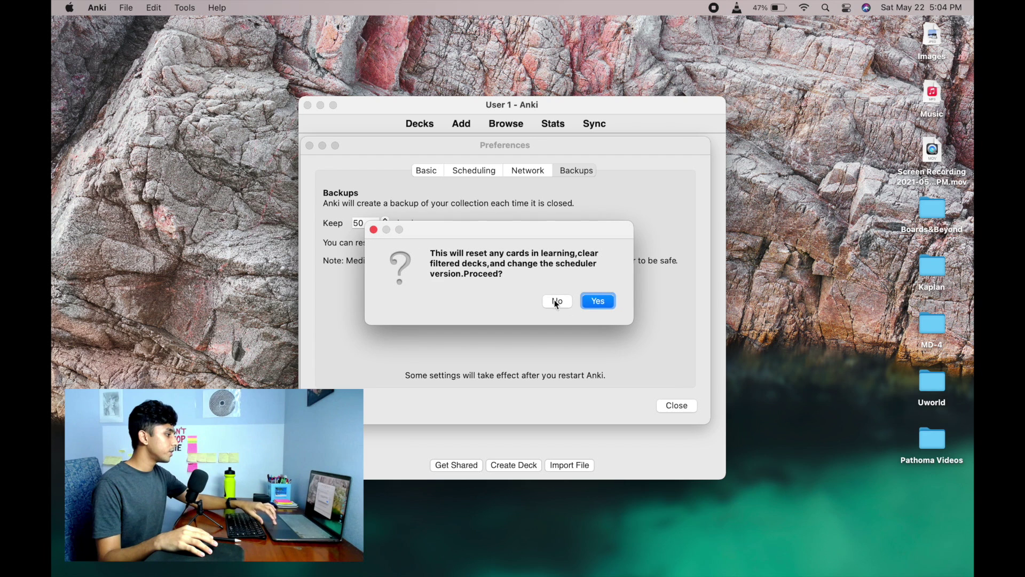
pyautogui.click(589, 303)
pyautogui.click(589, 303)
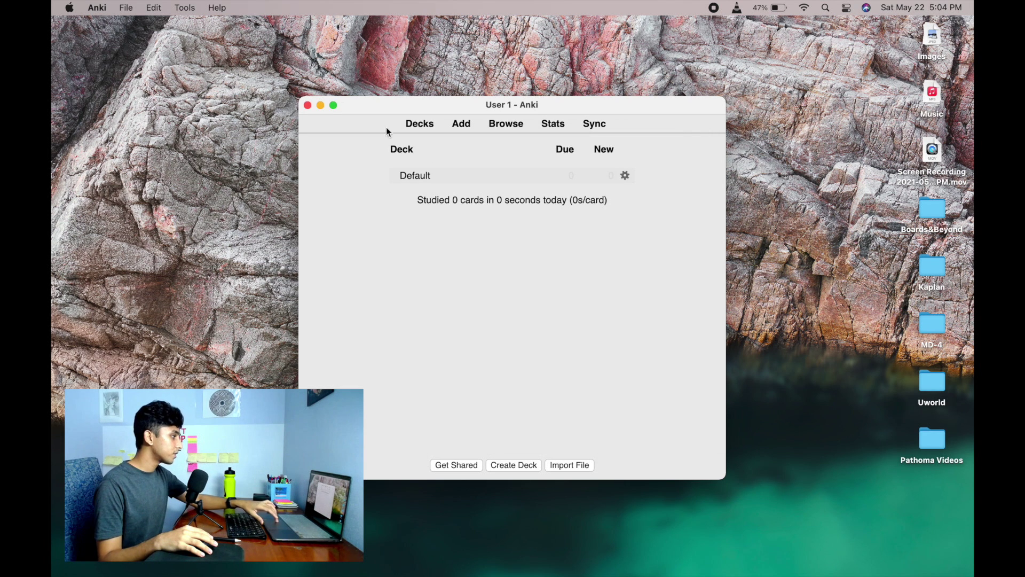
# Quit Anki and relaunch it from the Dock so the night-mode theme takes effect.
pyautogui.click(308, 106)
pyautogui.moveTo(688, 574)
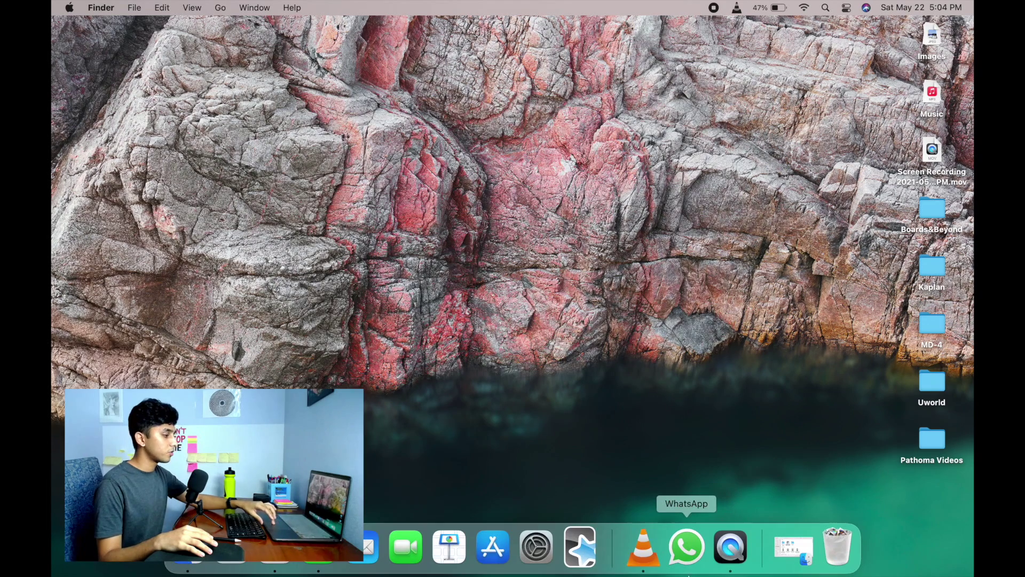
pyautogui.click(577, 550)
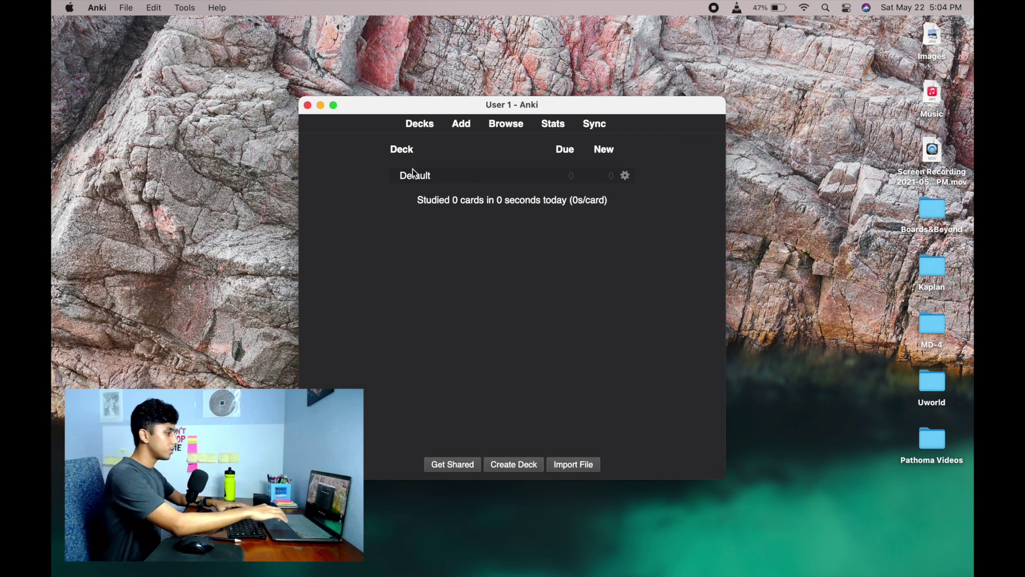
# Open the Default deck's Options to its New Cards settings: steps 1 10, 40 new cards/day.
pyautogui.click(625, 175)
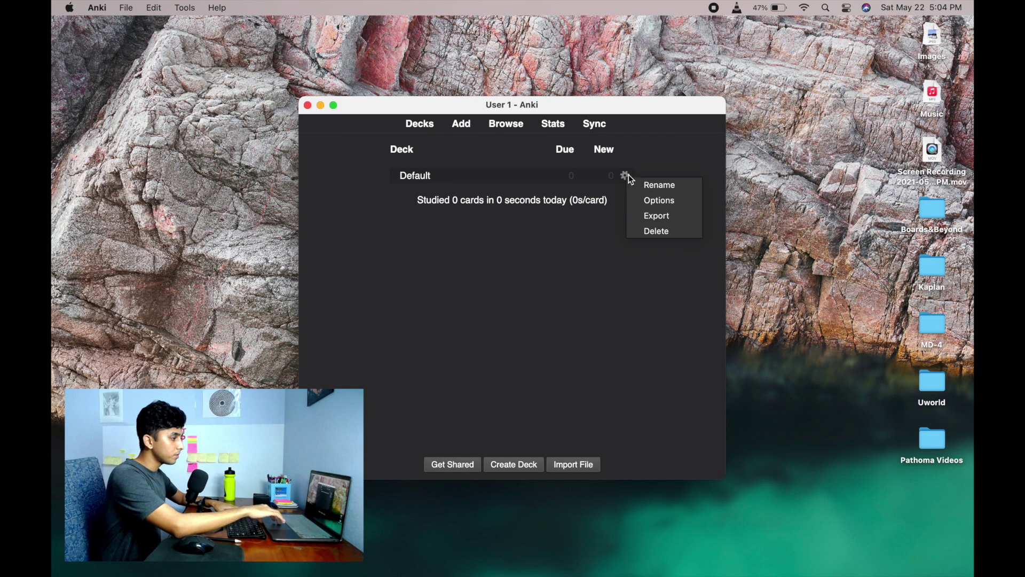
pyautogui.click(665, 201)
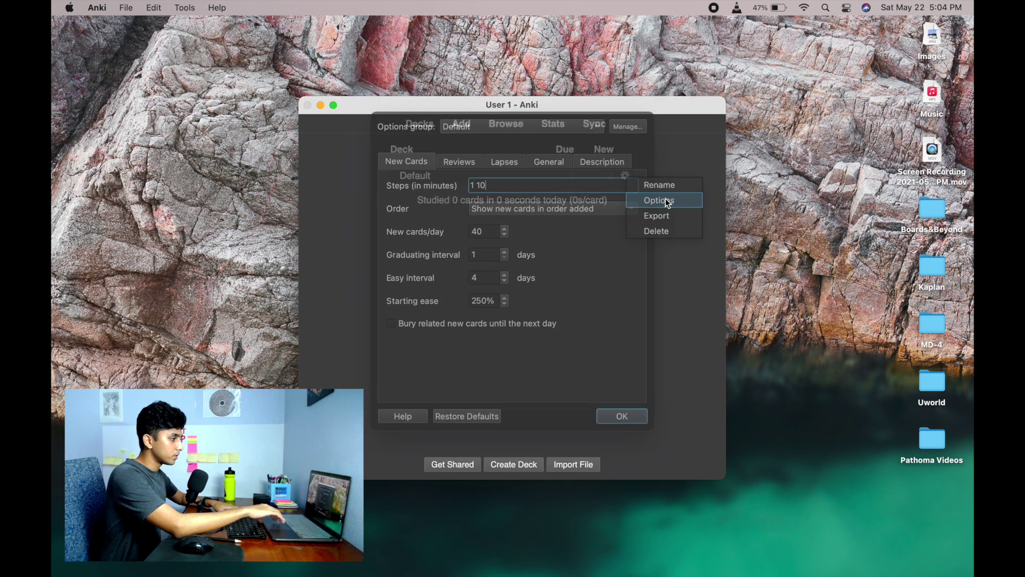
pyautogui.press('BackSpace')
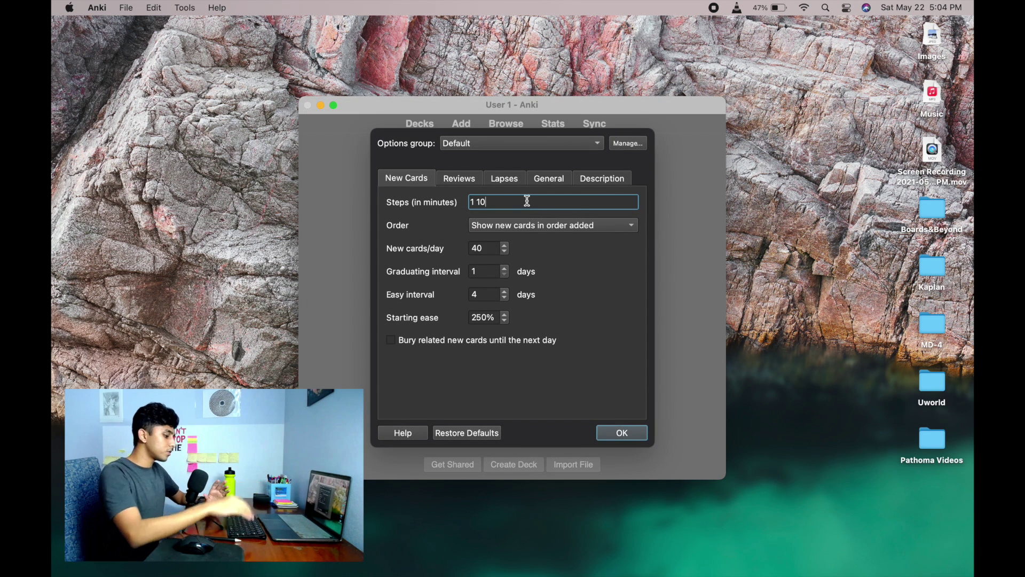
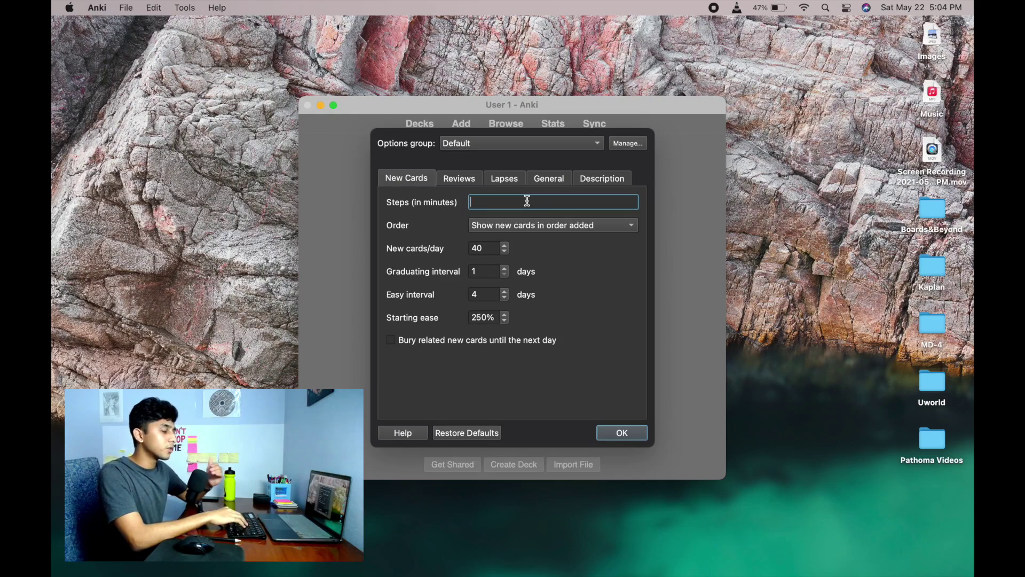
# Set the new-card learning steps to 25 1440 and new cards per day to 9999.
pyautogui.write('25 144')
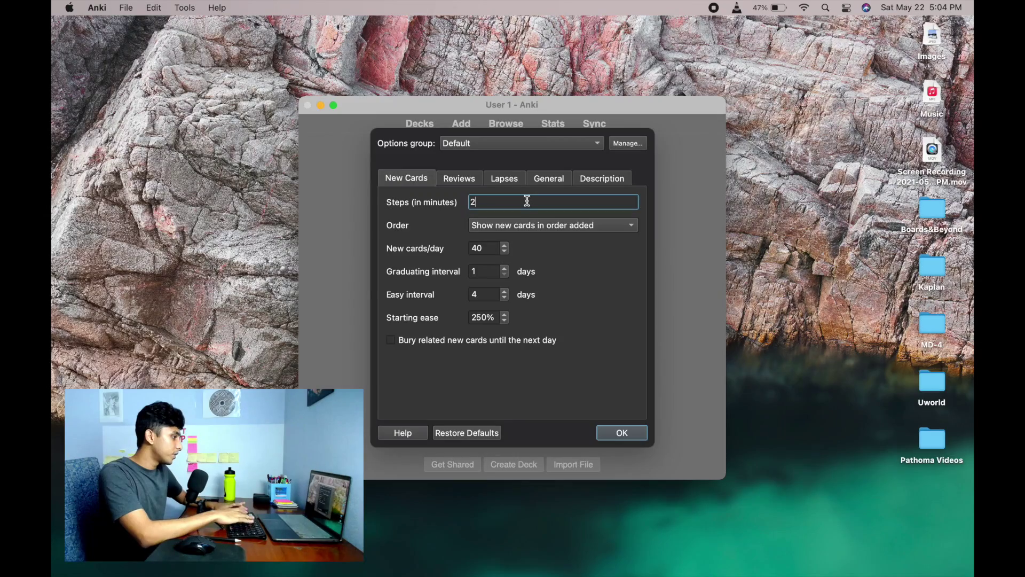
pyautogui.write('0')
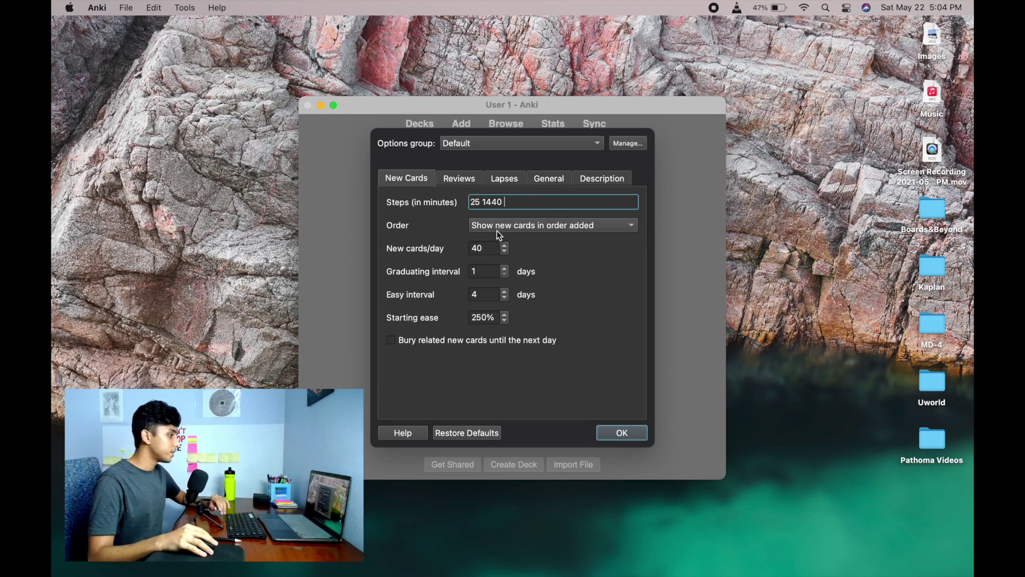
pyautogui.click(537, 229)
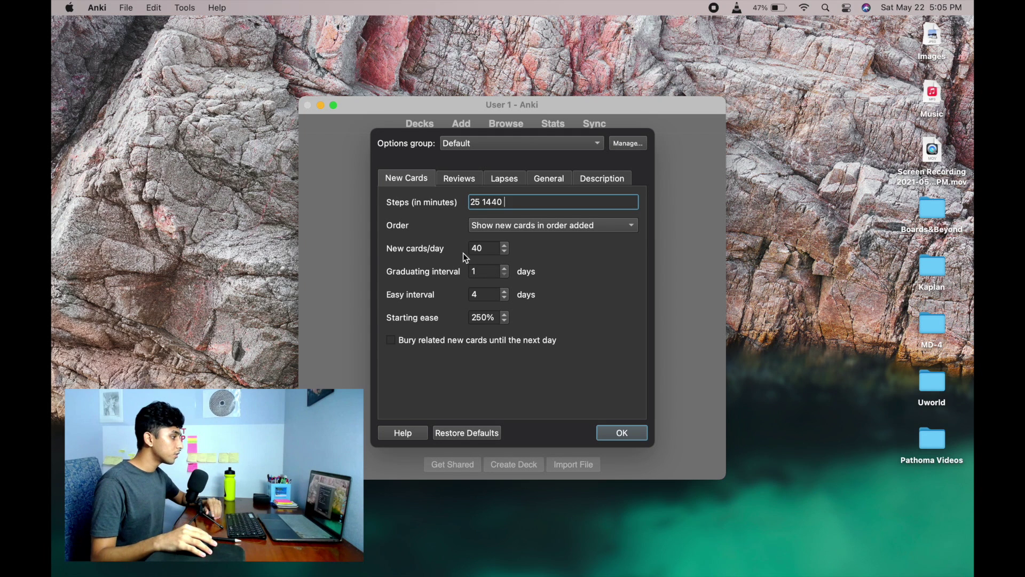
pyautogui.doubleClick(489, 251)
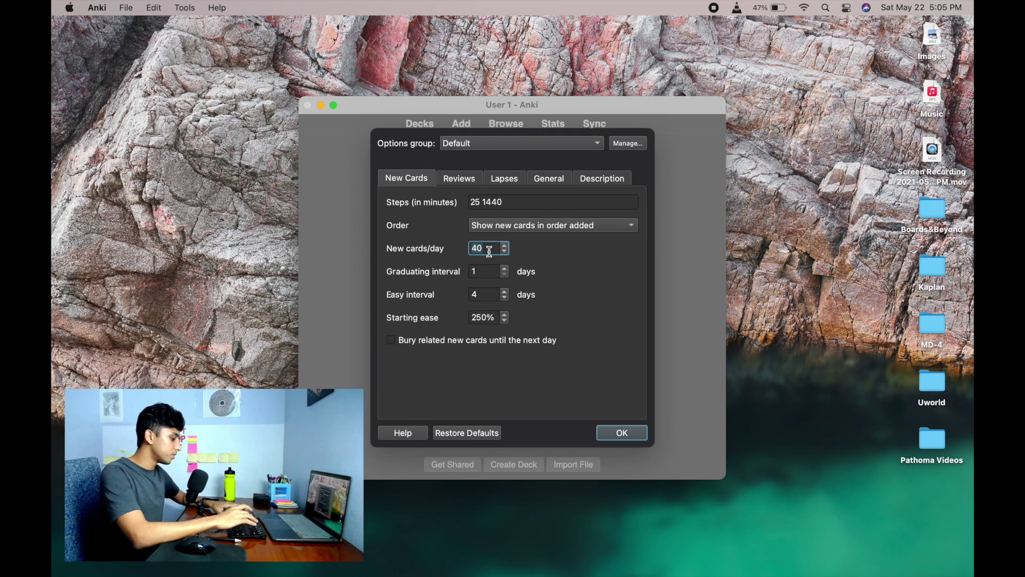
pyautogui.write('9999')
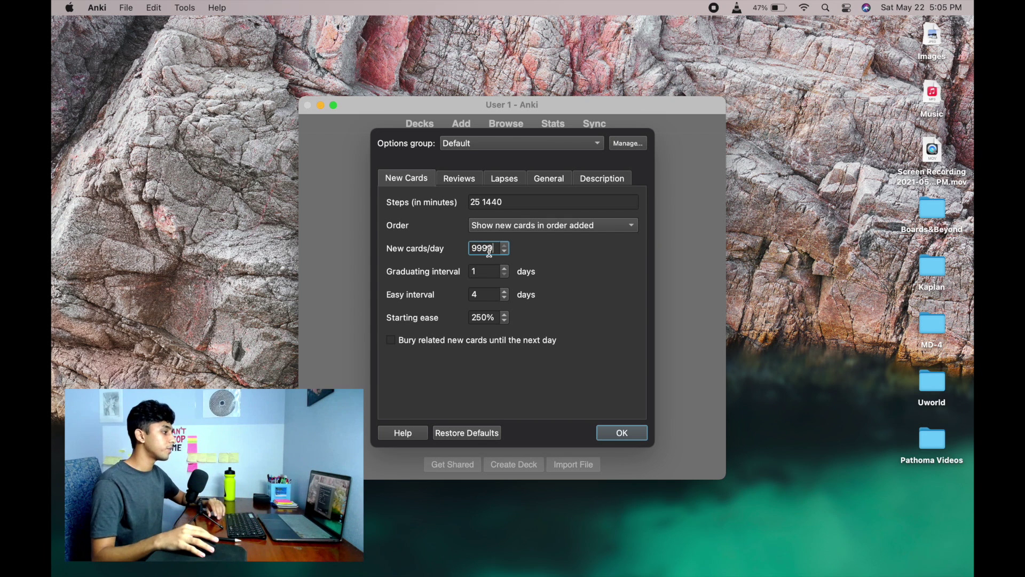
pyautogui.click(495, 274)
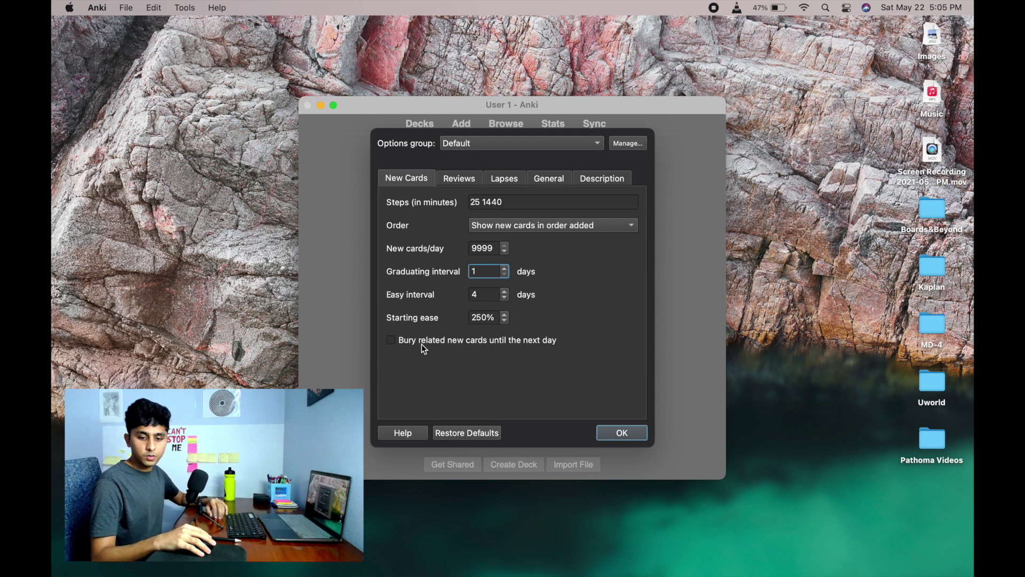
pyautogui.click(448, 182)
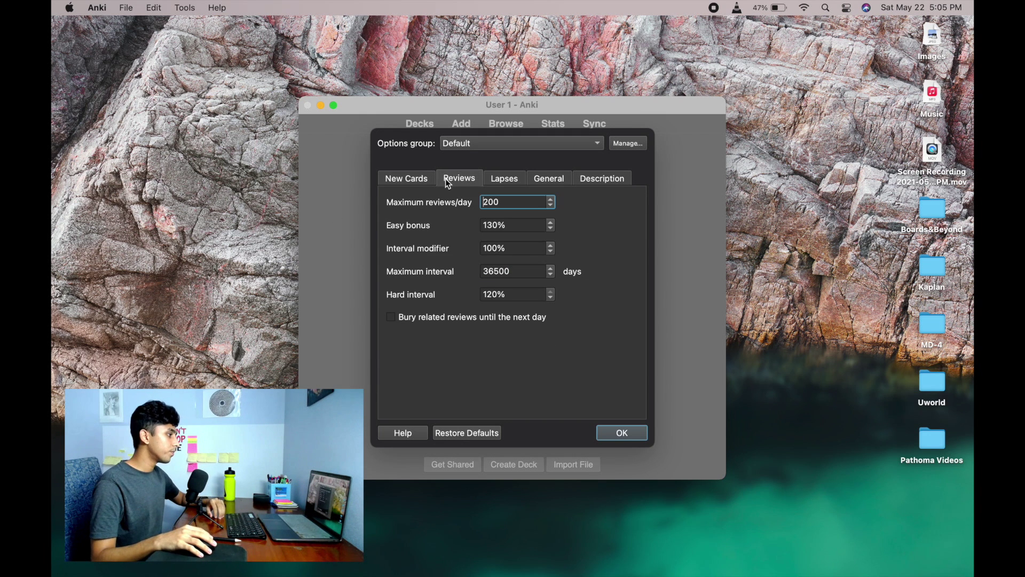
# Raise Maximum reviews/day from the current value to 9999.
pyautogui.doubleClick(511, 201)
pyautogui.write('9999')
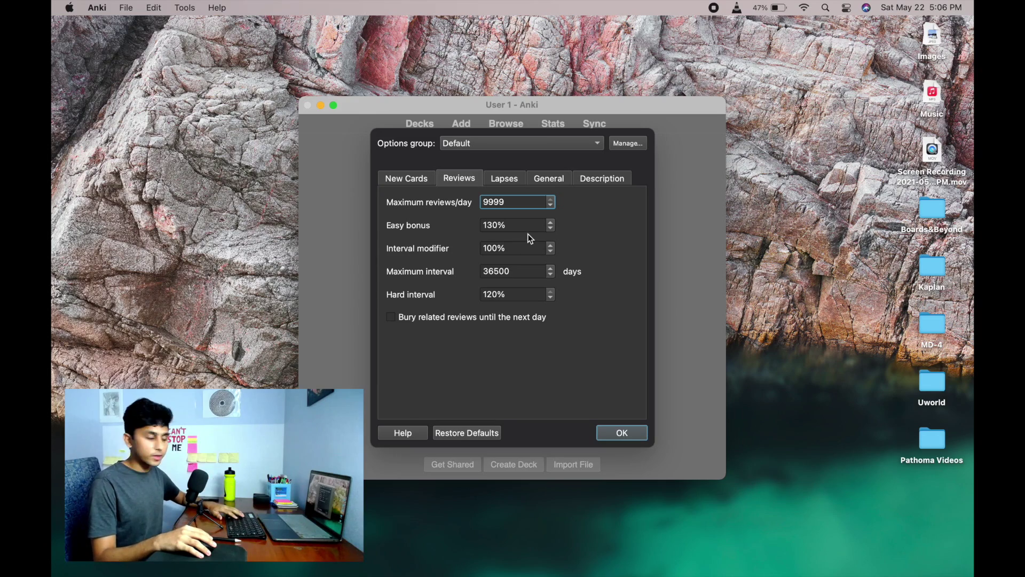
pyautogui.click(516, 246)
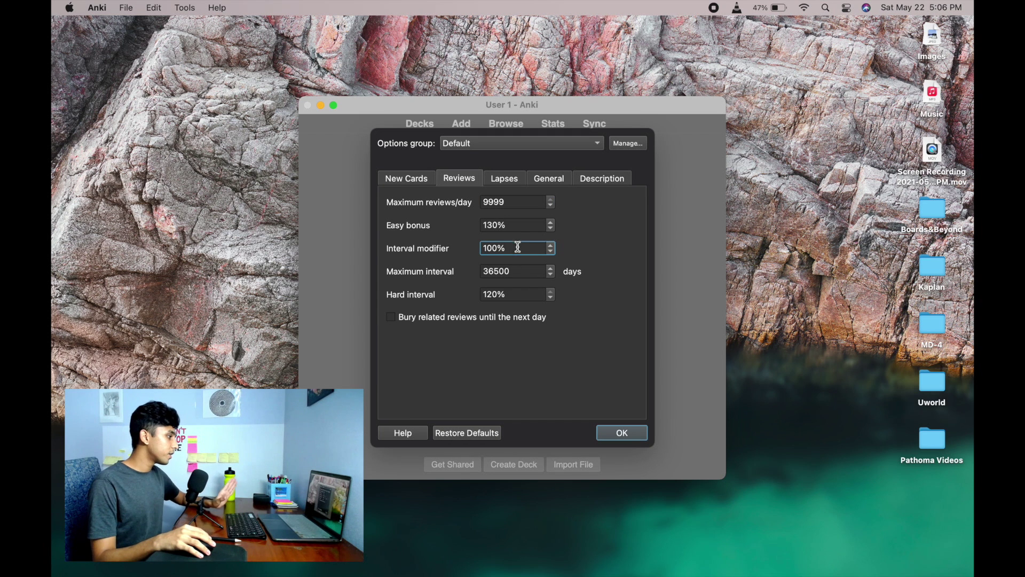
pyautogui.click(532, 273)
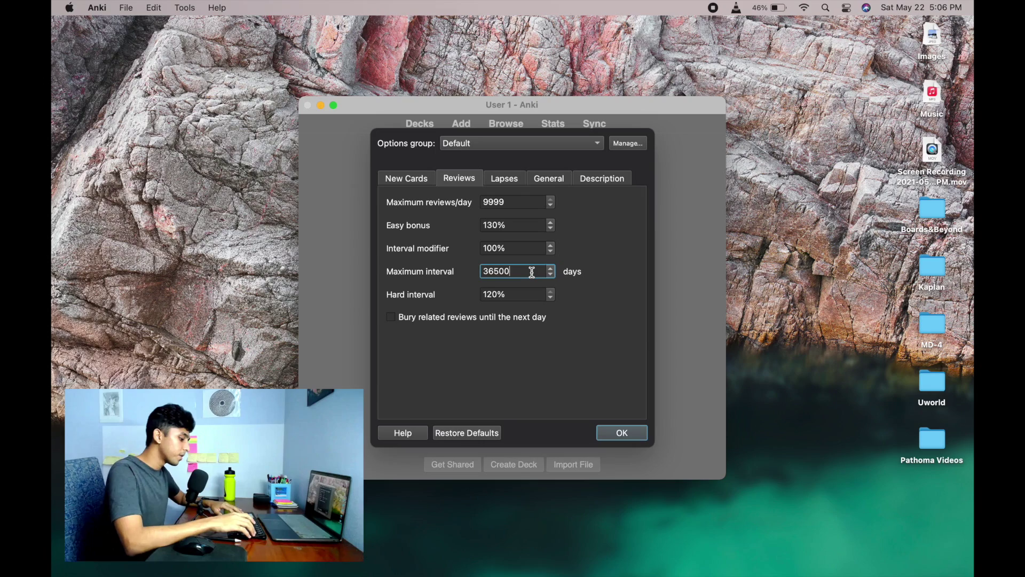
# Lower the maximum review interval from 36500 to 180 days.
pyautogui.press('BackSpace')
pyautogui.press('BackSpace')
pyautogui.press('BackSpace')
pyautogui.press('BackSpace')
pyautogui.press('BackSpace')
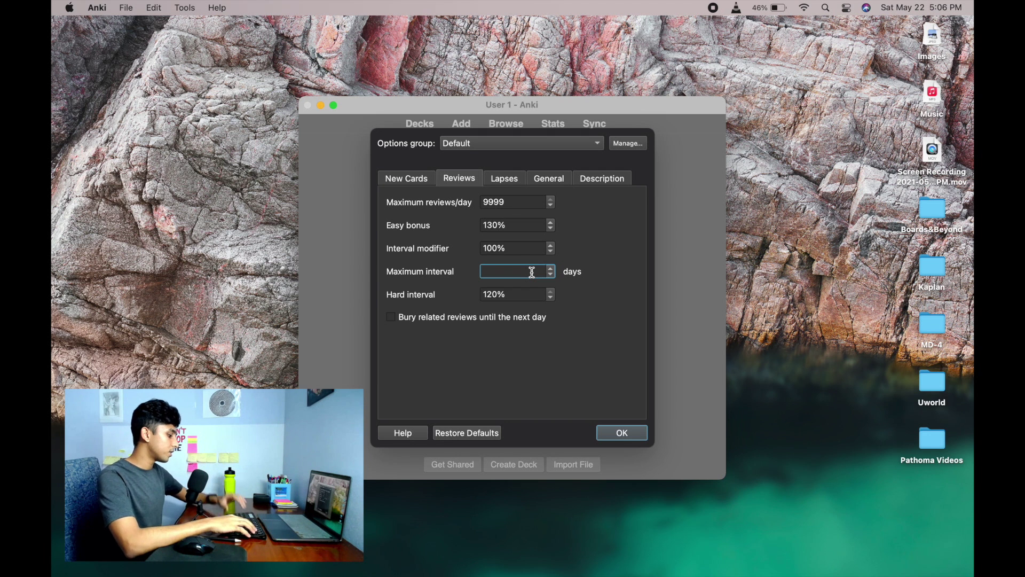
pyautogui.write('1')
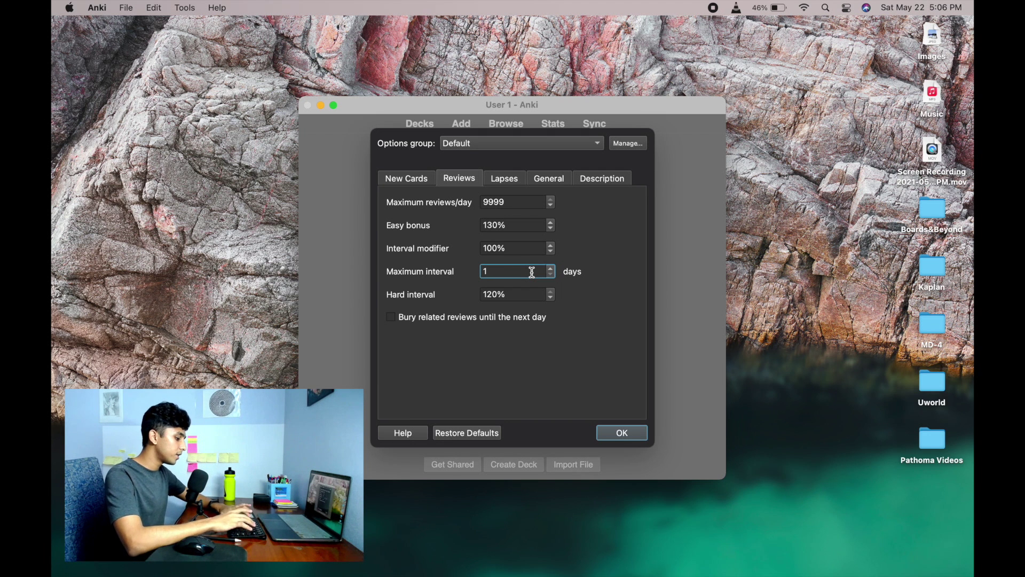
pyautogui.write('80')
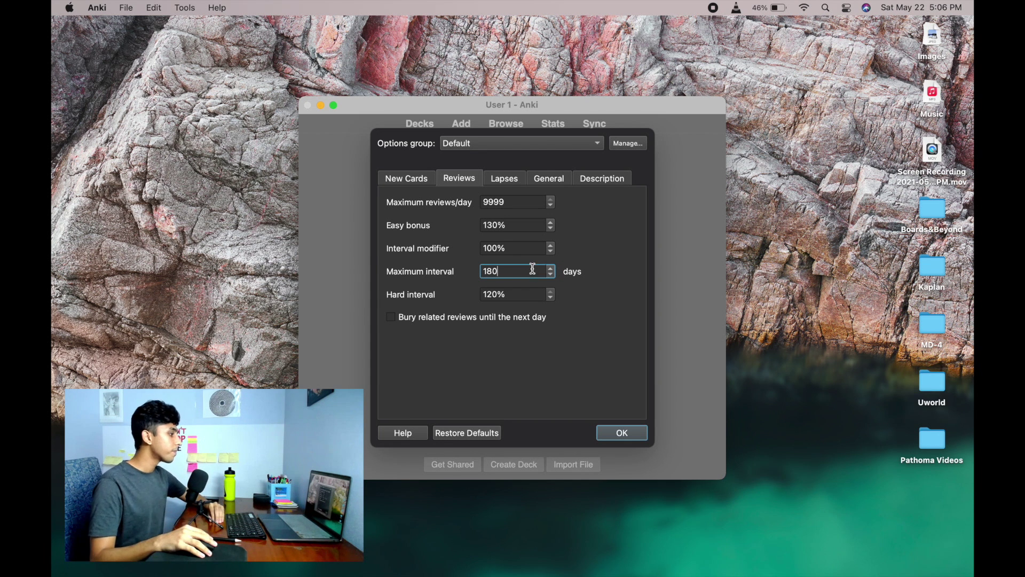
pyautogui.click(532, 297)
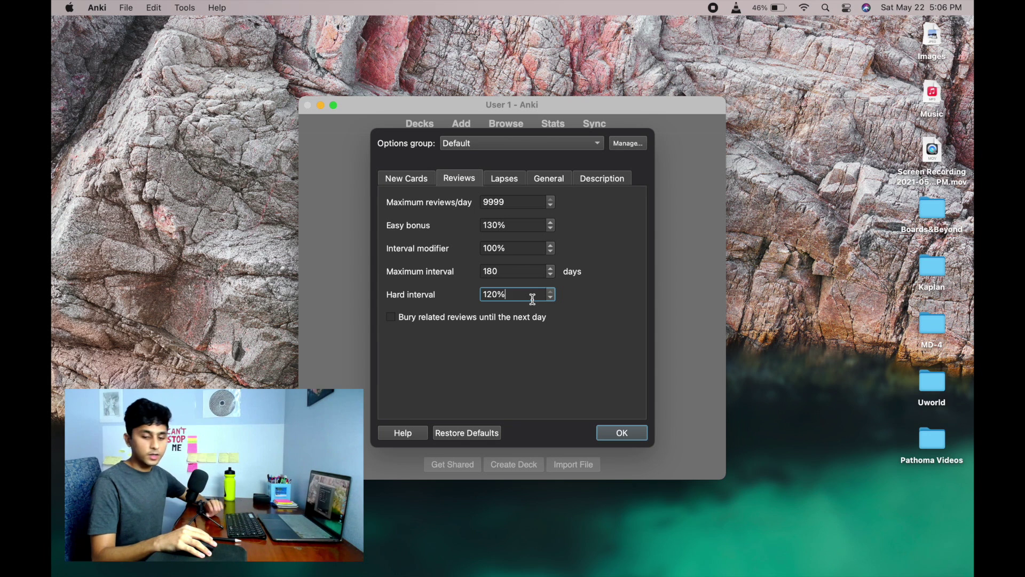
pyautogui.click(499, 184)
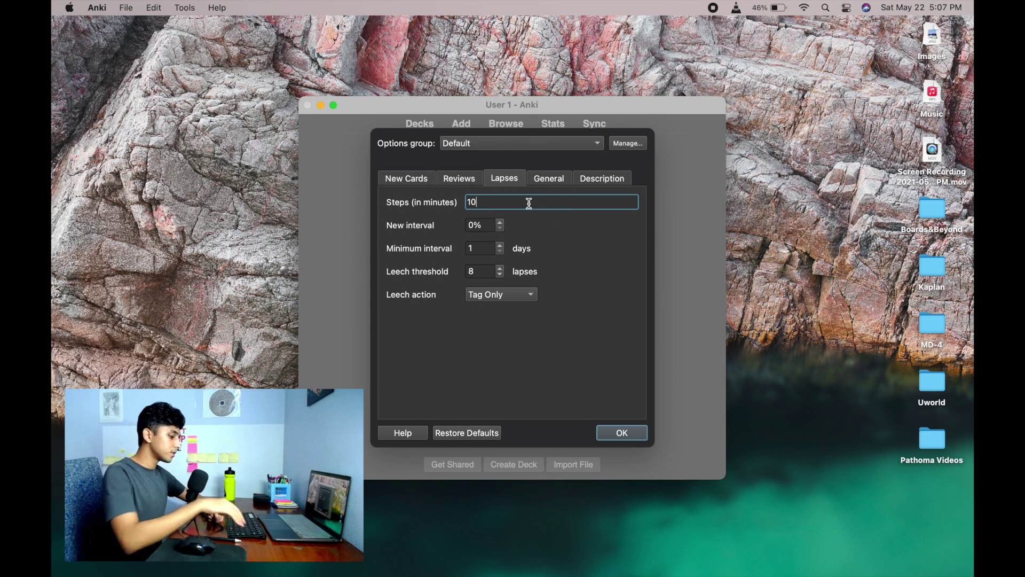
# Replace the lapse relearning step of 10 with 25 1440.
pyautogui.press('BackSpace')
pyautogui.press('BackSpace')
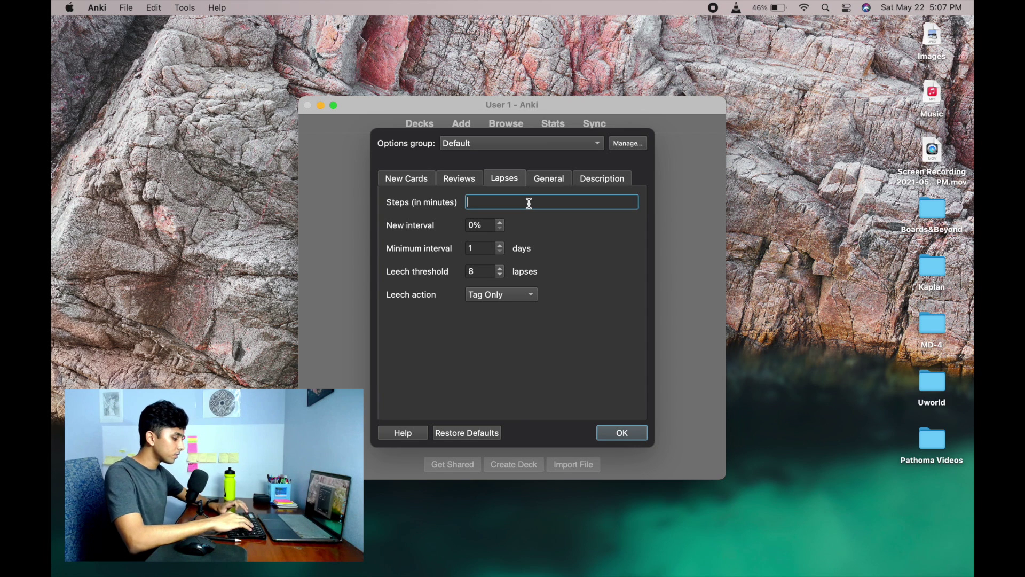
pyautogui.write('25 144')
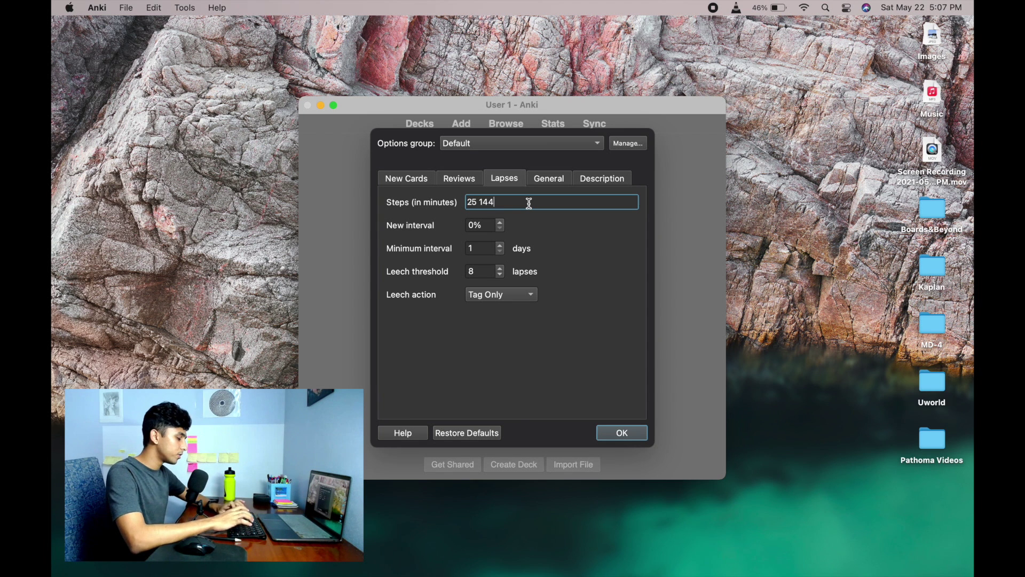
pyautogui.write('0')
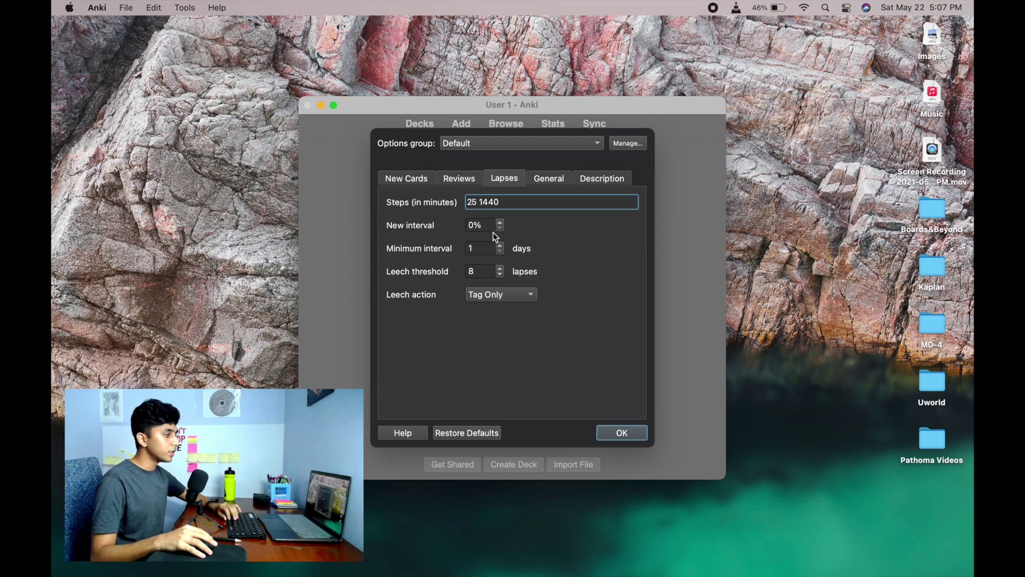
pyautogui.press('Tab')
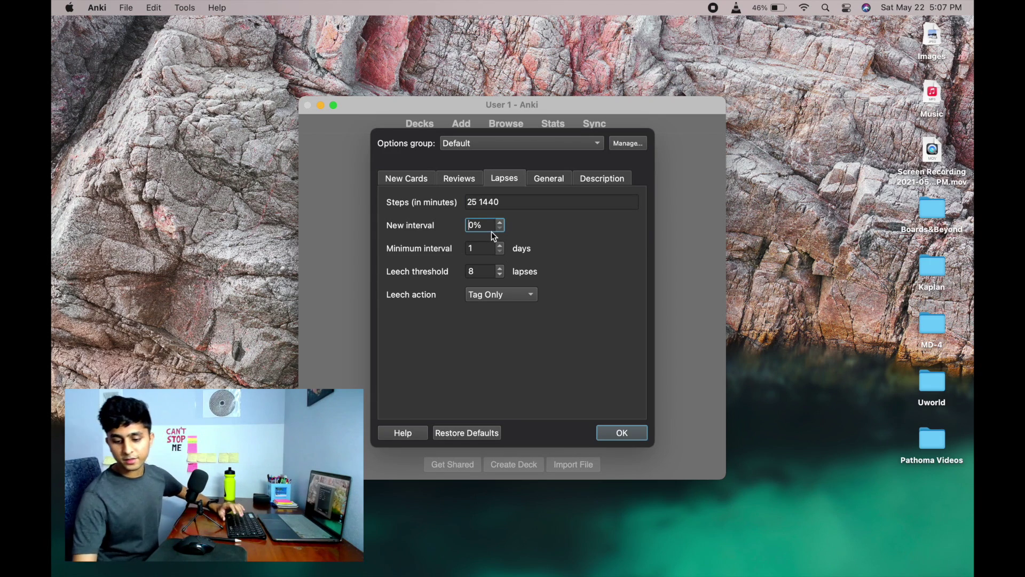
pyautogui.click(487, 271)
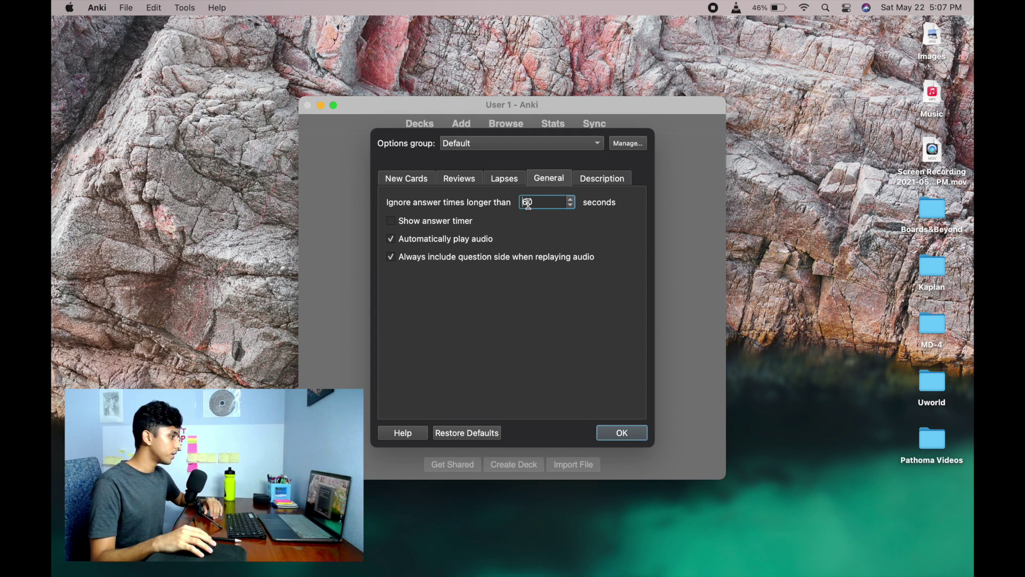
# Raise the ignored answer-time limit from 60 to 180 seconds.
pyautogui.click(537, 206)
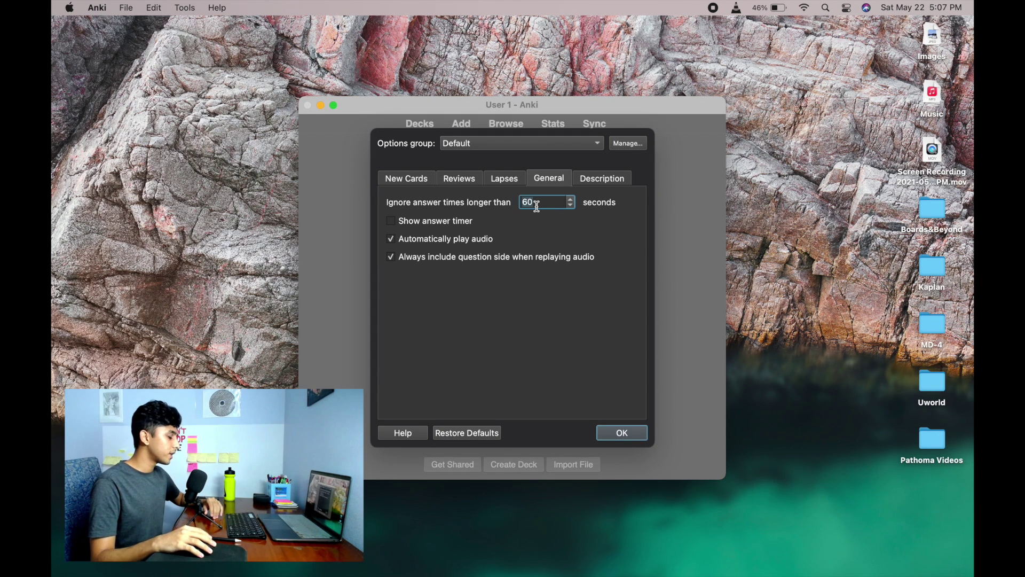
pyautogui.press('BackSpace')
pyautogui.press('BackSpace')
pyautogui.write('180')
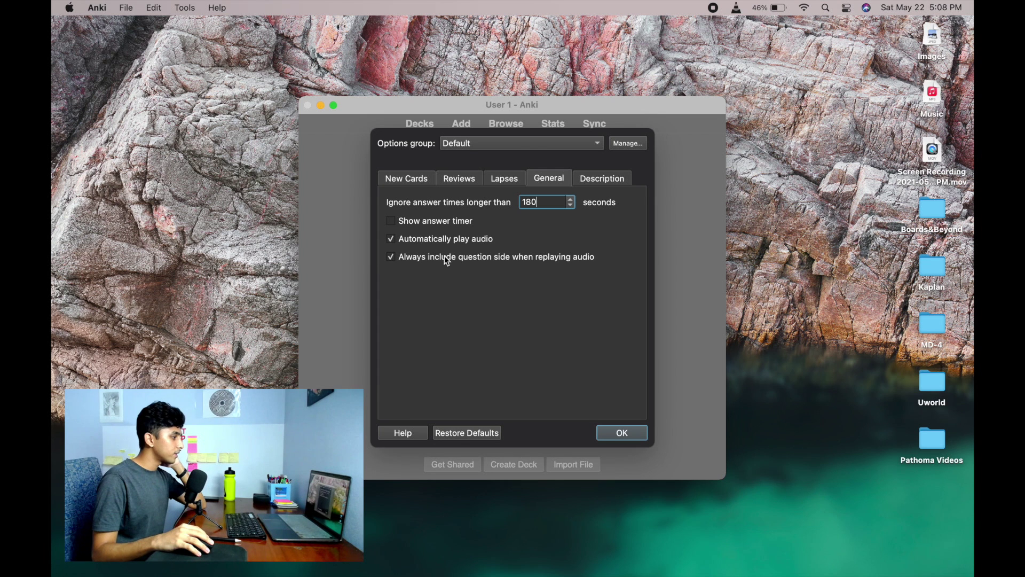
# Save the Default options and return to the deck list.
pyautogui.click(589, 185)
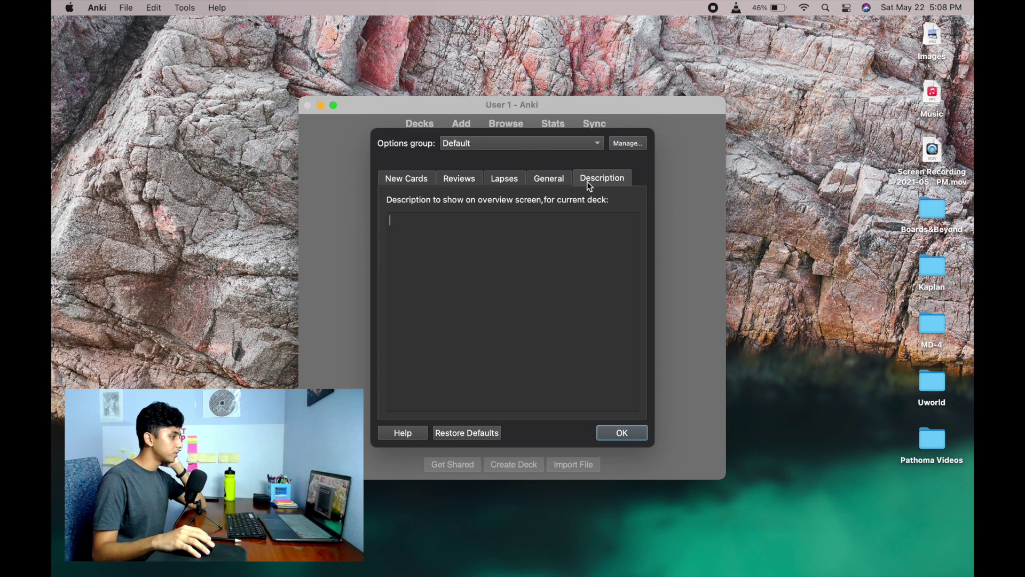
pyautogui.click(549, 176)
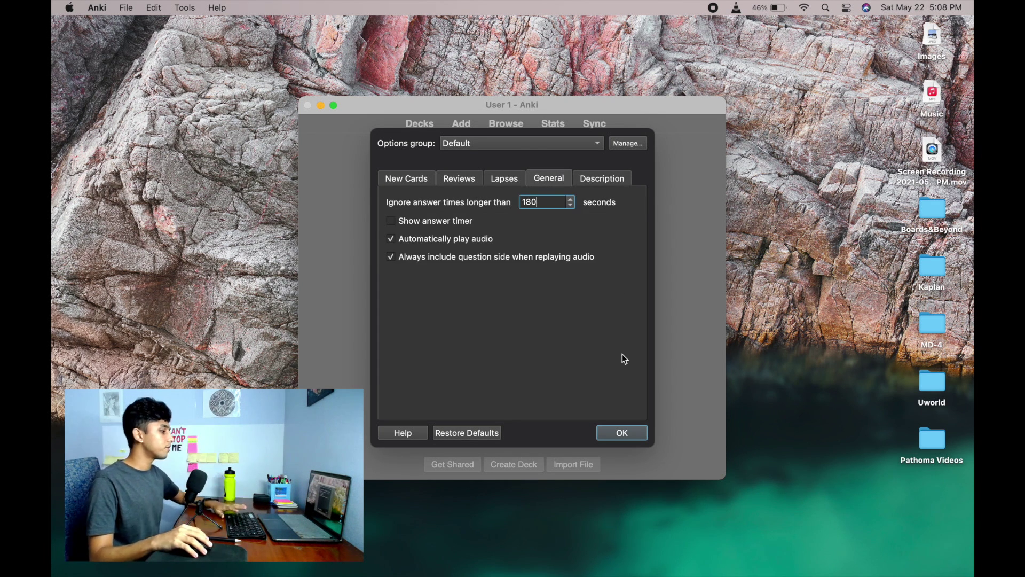
pyautogui.click(611, 434)
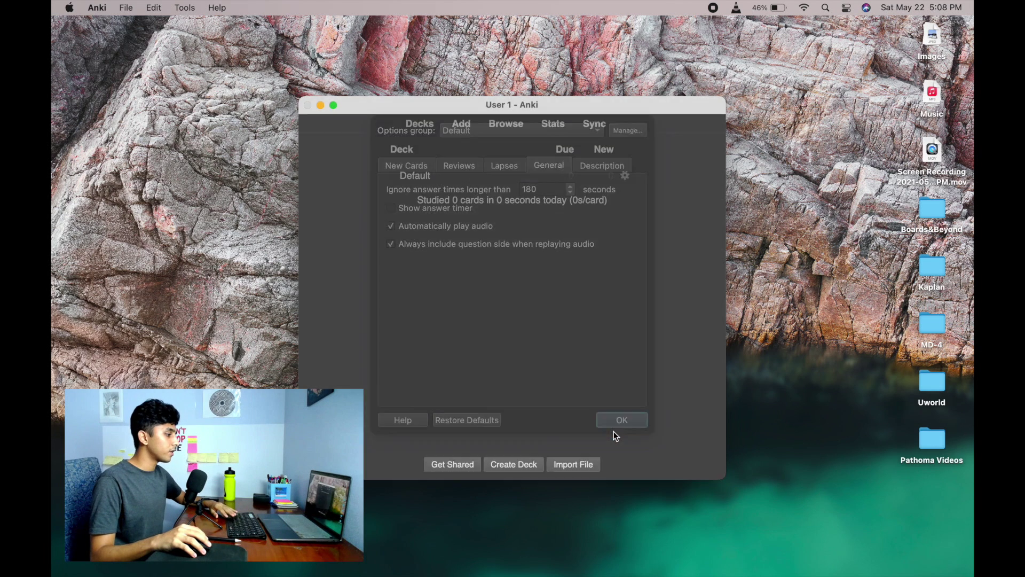
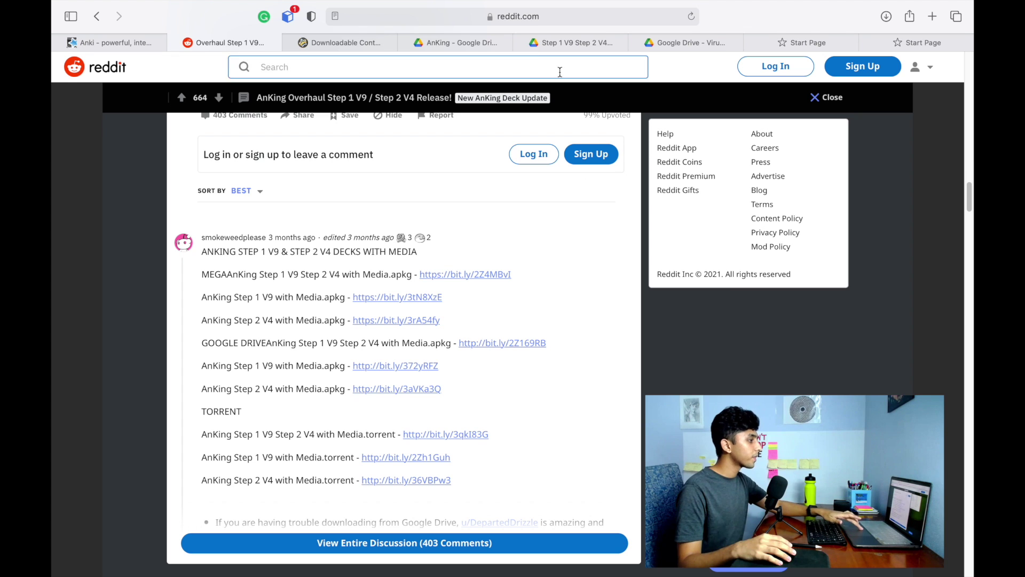
# Open the AnKing Step 1 V9 Step 2 V4 with Media.apkg file page in Google Drive.
pyautogui.click(471, 41)
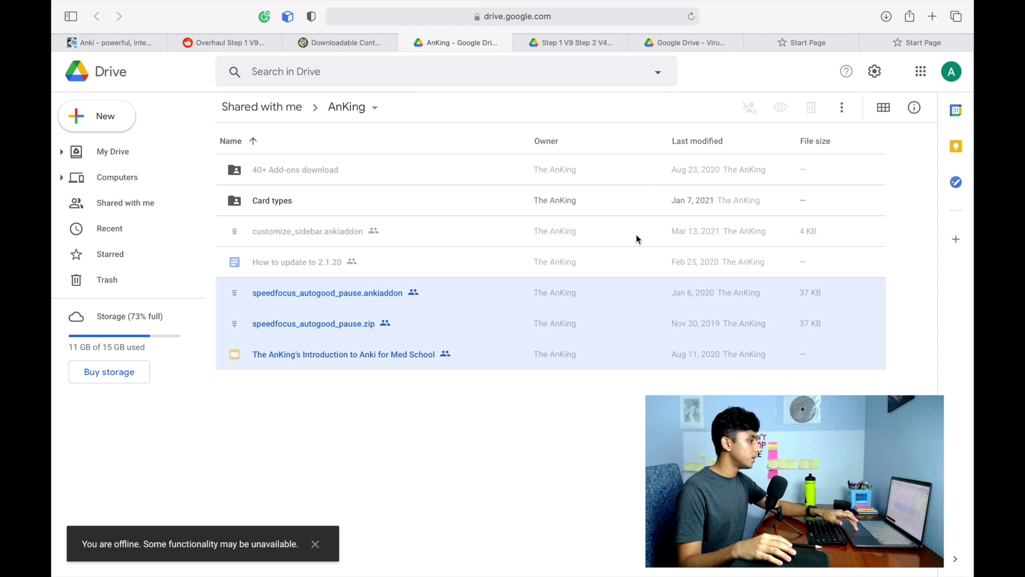
pyautogui.click(572, 44)
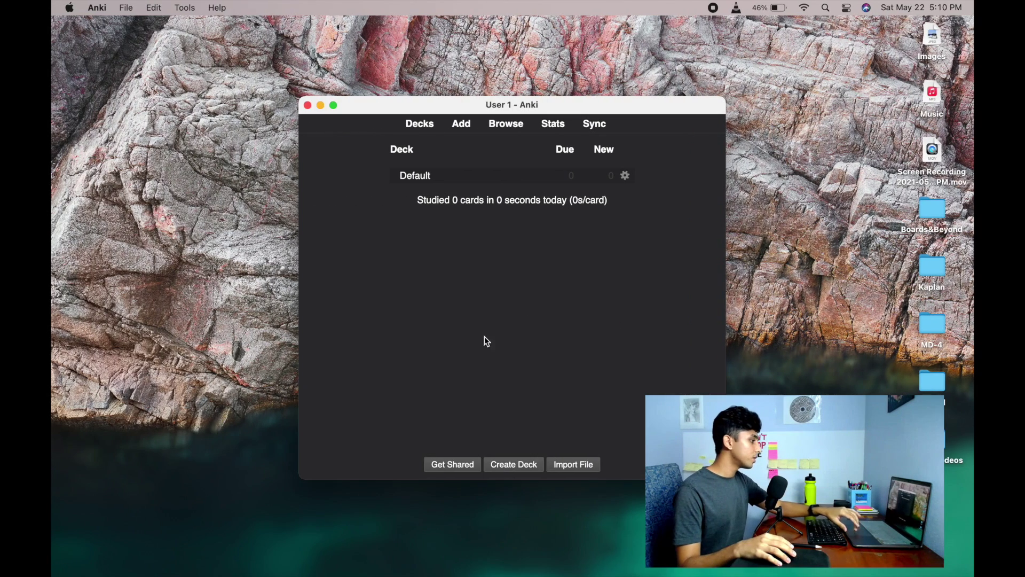
# Import AnKing Step 1 V9 Step 2 V4 with Media.apkg from Downloads, adding all 34581 notes.
pyautogui.moveTo(362, 558)
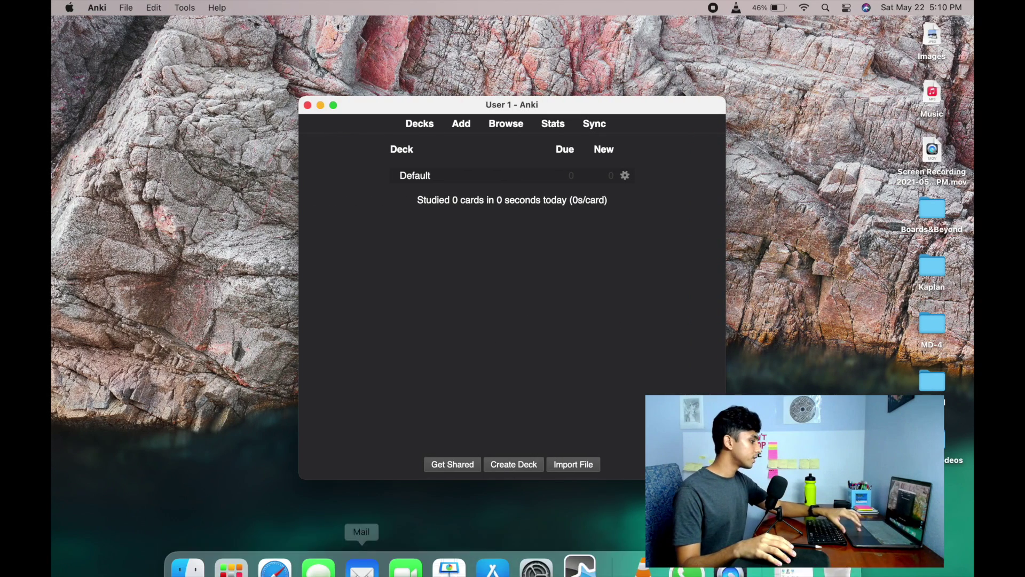
pyautogui.click(188, 547)
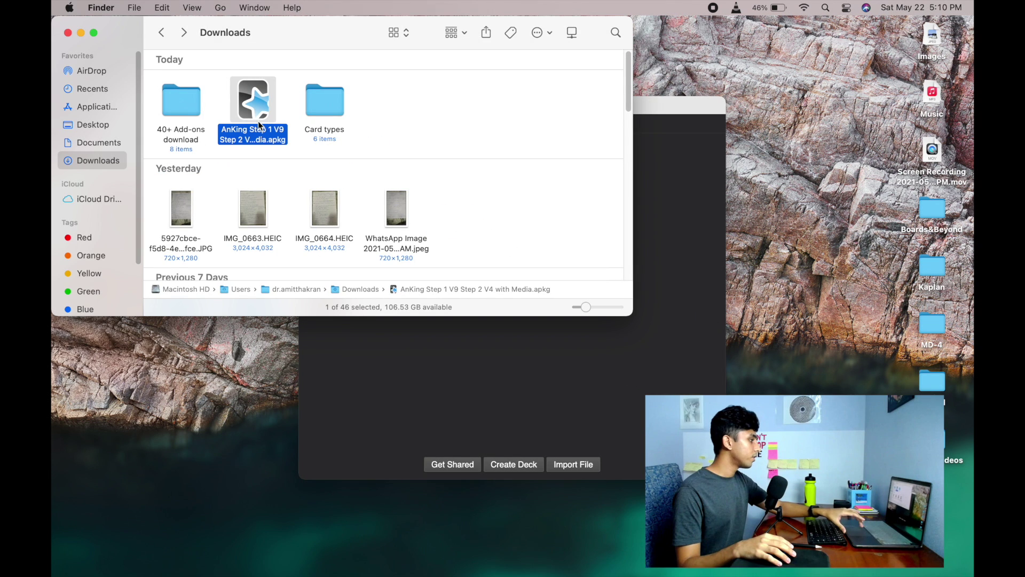
pyautogui.doubleClick(260, 125)
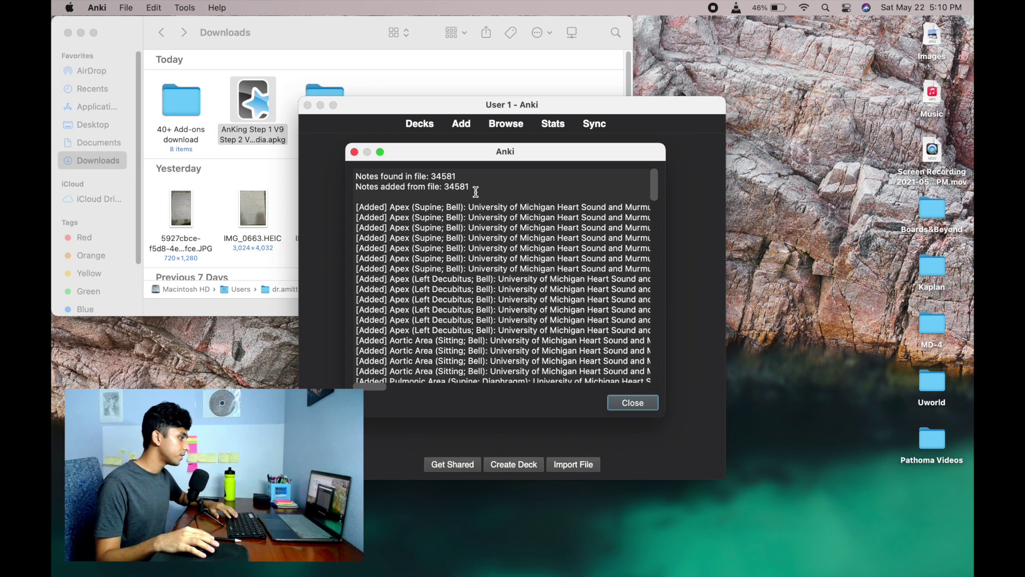
pyautogui.click(630, 403)
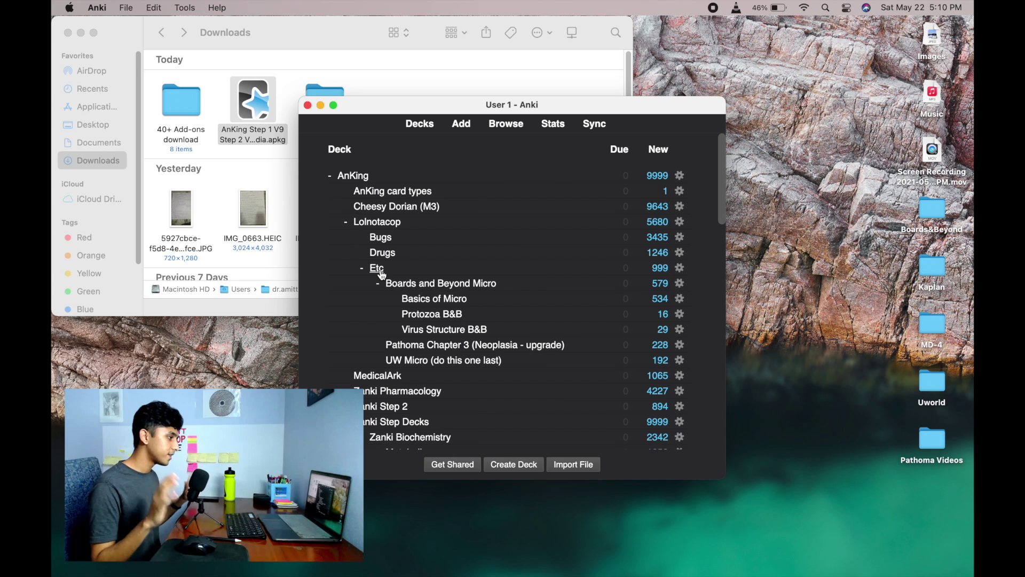
# Collapse the imported AnKing deck to hide subdecks like Lolnotacop and MedicalArk.
pyautogui.click(331, 178)
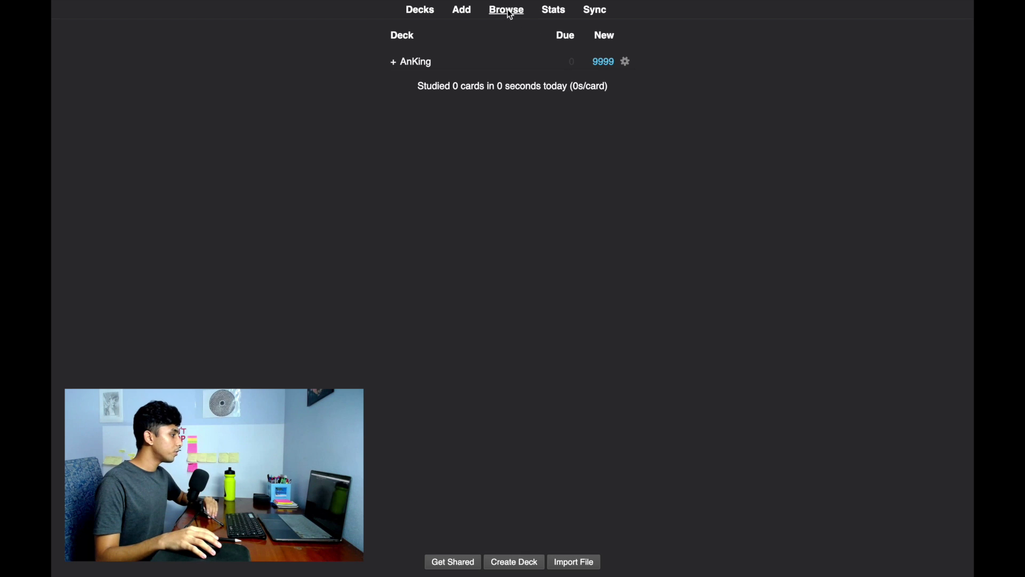
# View the AnKing deck tree in the card browser, then return to the Drive .apkg page.
pyautogui.click(508, 11)
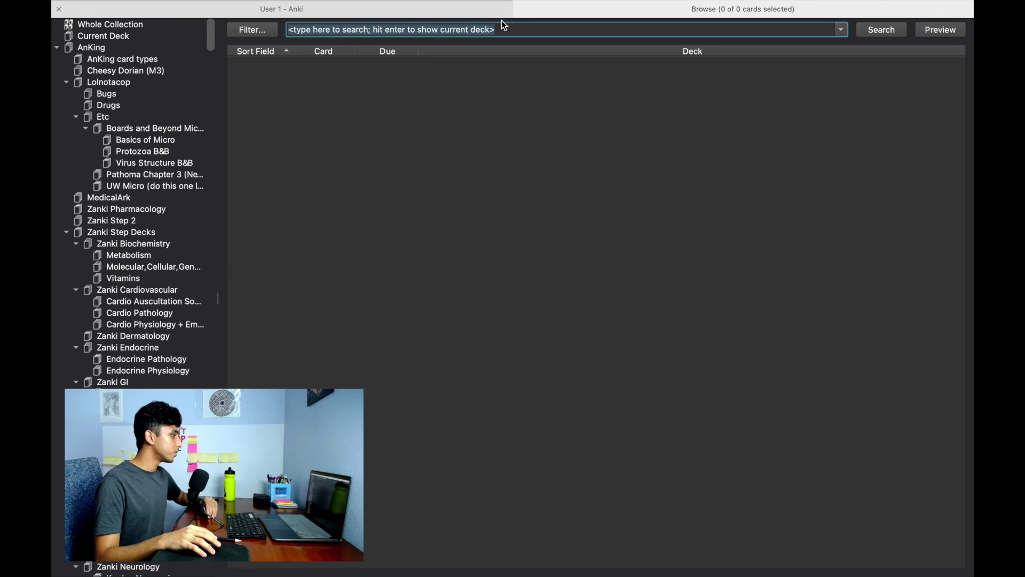
pyautogui.scroll(-2, 133, 112)
pyautogui.scroll(2, 112, 101)
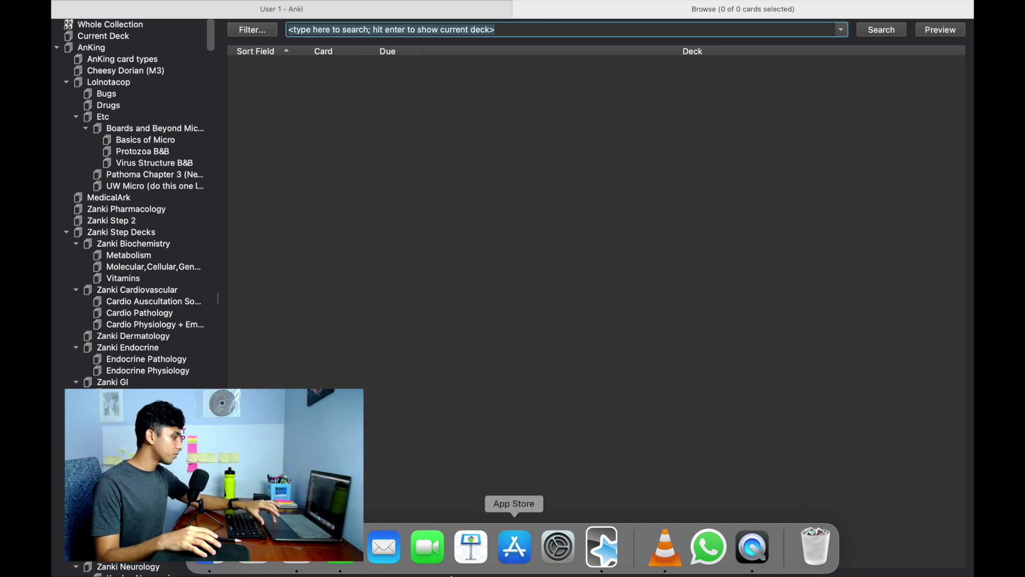
pyautogui.click(311, 563)
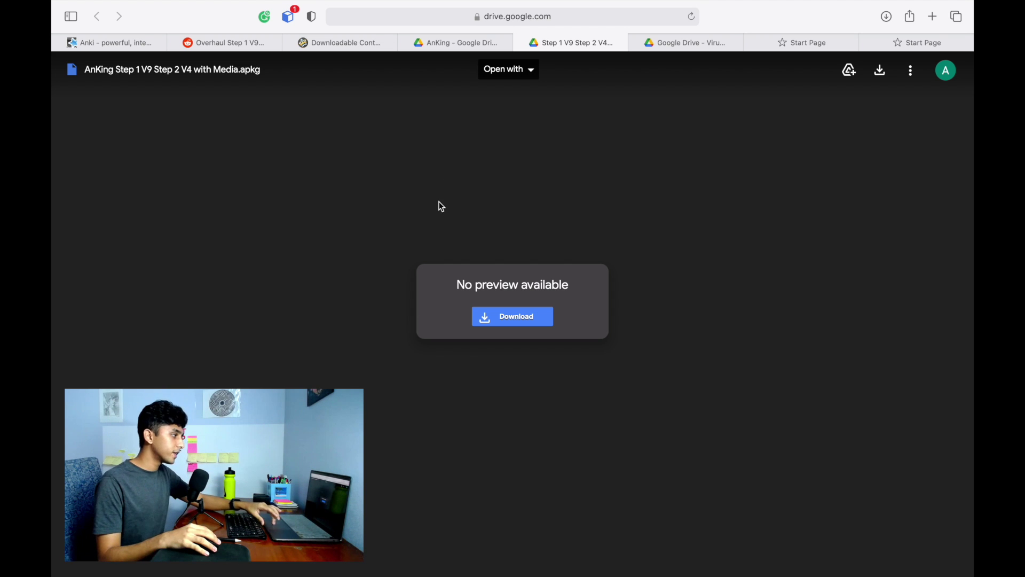
# Check AnKi Palace's Downloadable Content page, then select the 40+ Add-ons download Drive folder.
pyautogui.click(455, 52)
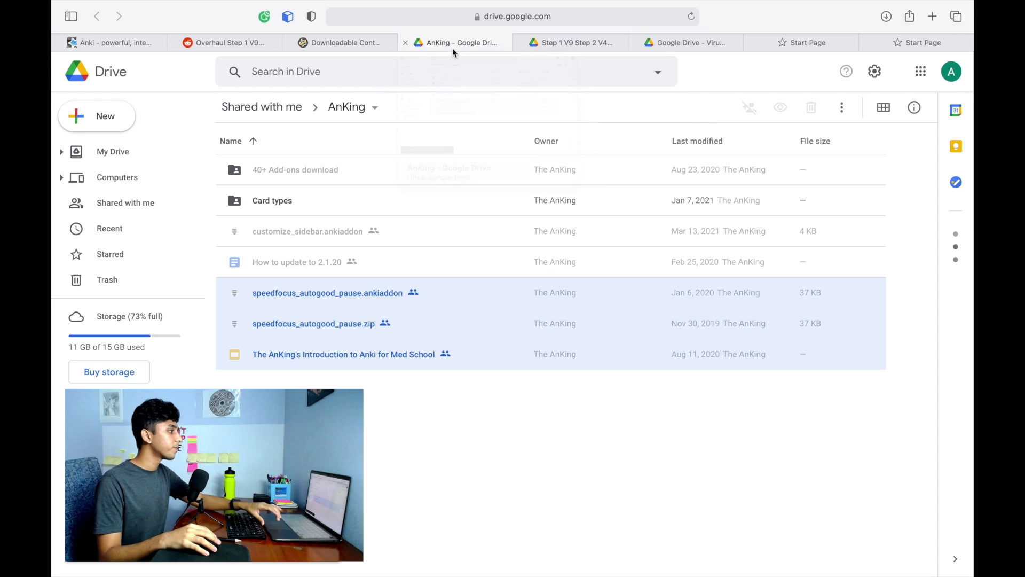
pyautogui.click(318, 42)
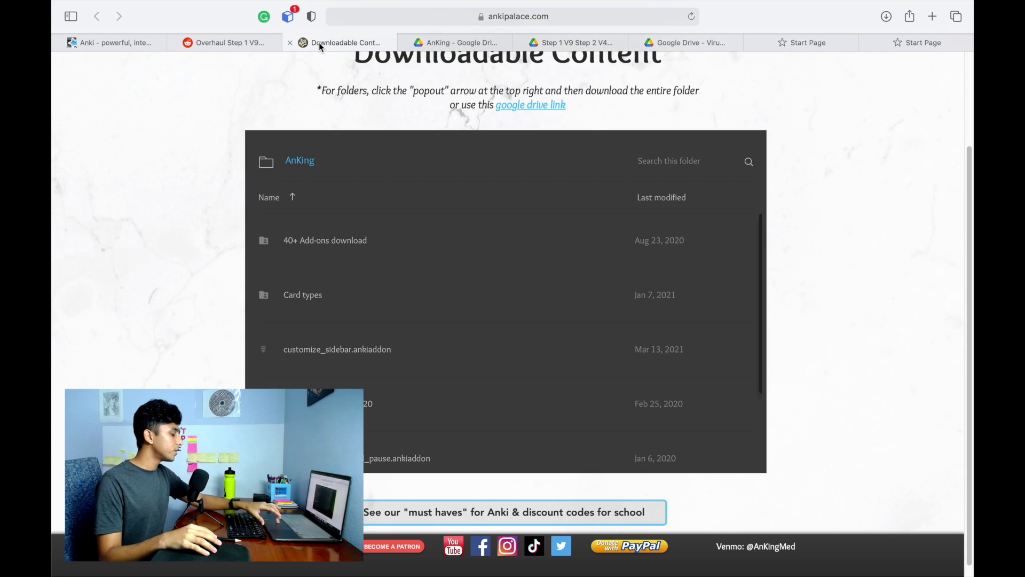
pyautogui.scroll(3, 535, 202)
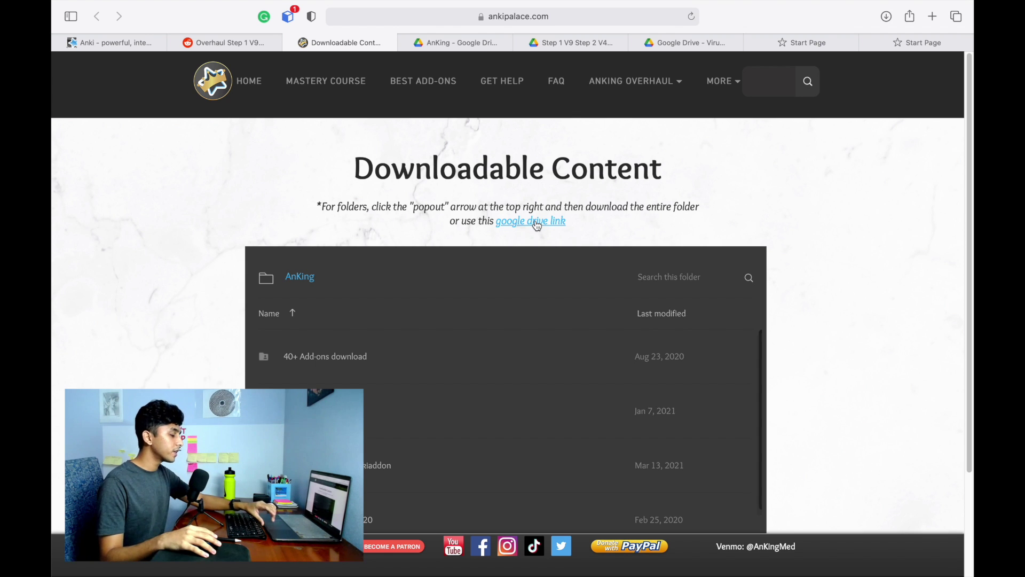
pyautogui.click(441, 41)
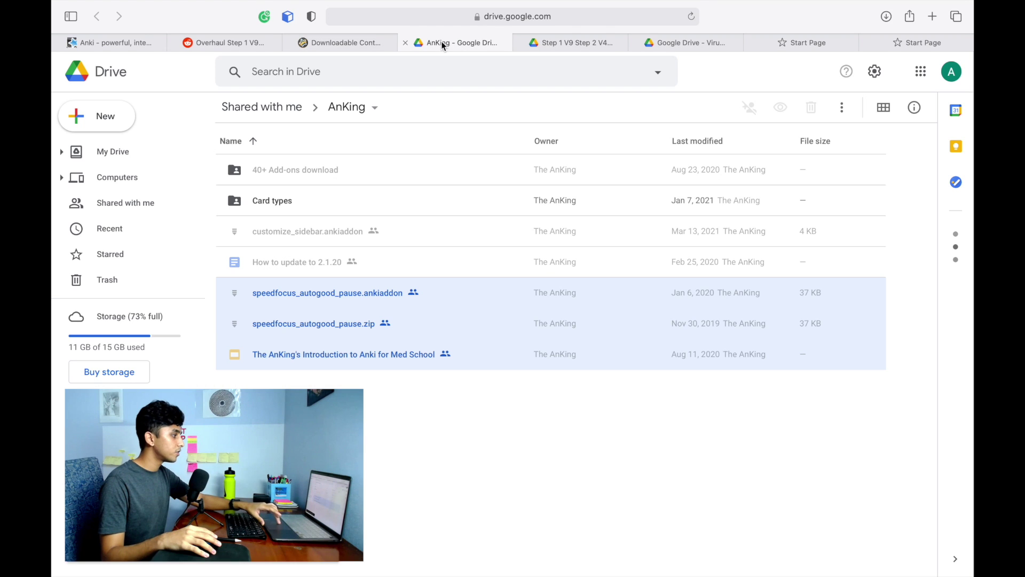
pyautogui.click(321, 173)
# Check the Download option for the 40+ Add-ons download and Card types folders.
pyautogui.rightClick(322, 172)
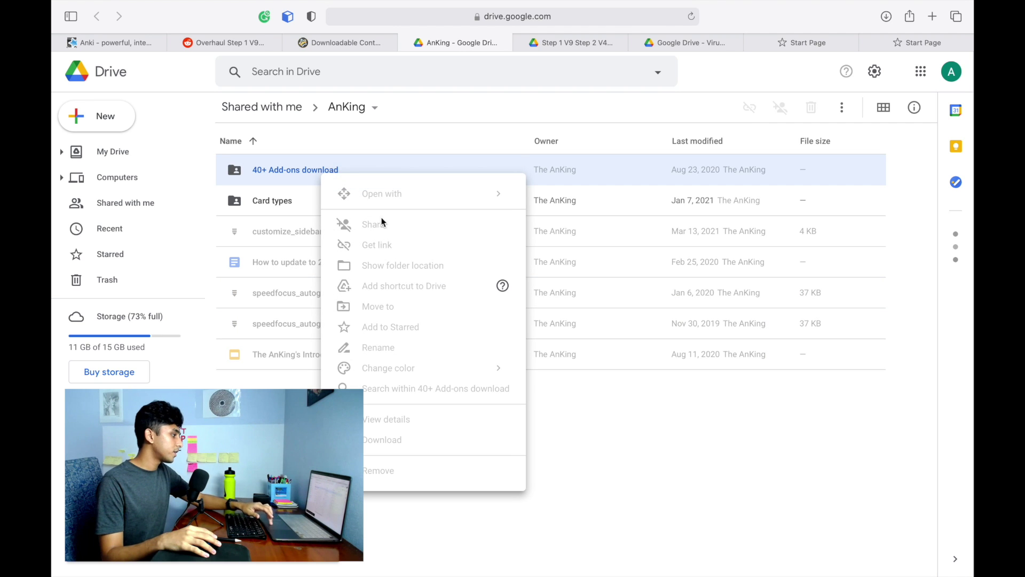
pyautogui.click(550, 399)
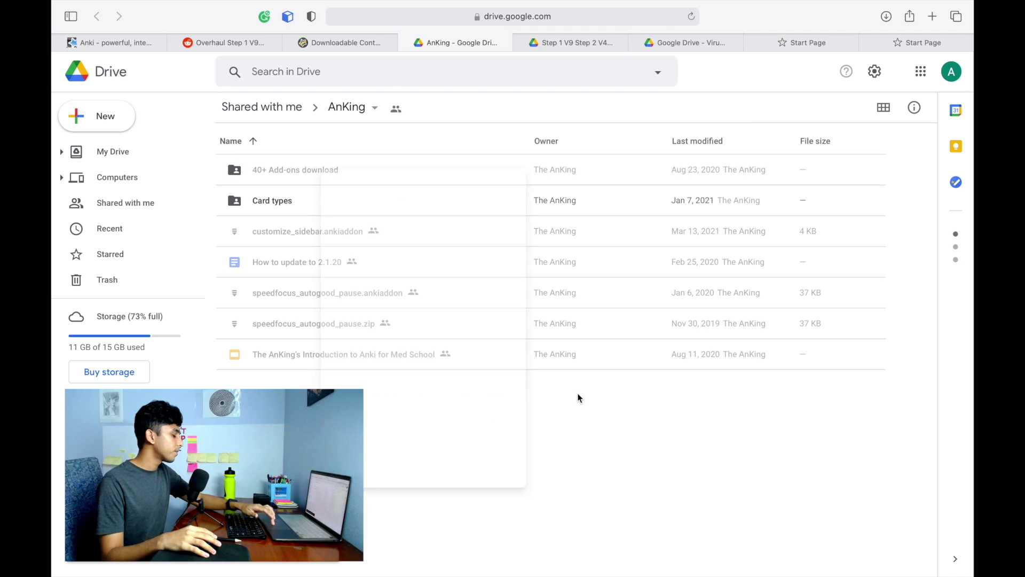
pyautogui.click(334, 201)
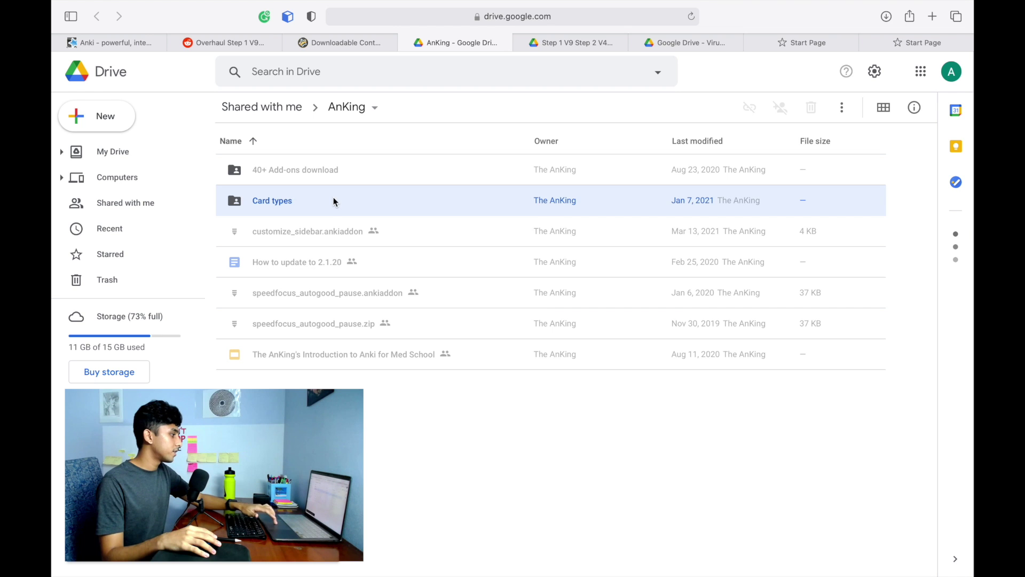
pyautogui.rightClick(334, 198)
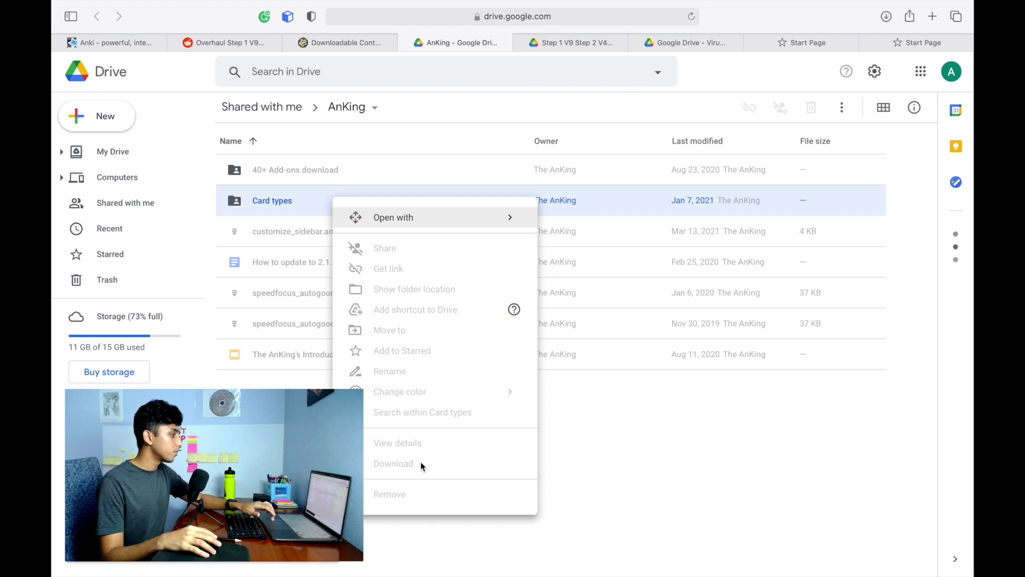
pyautogui.click(595, 469)
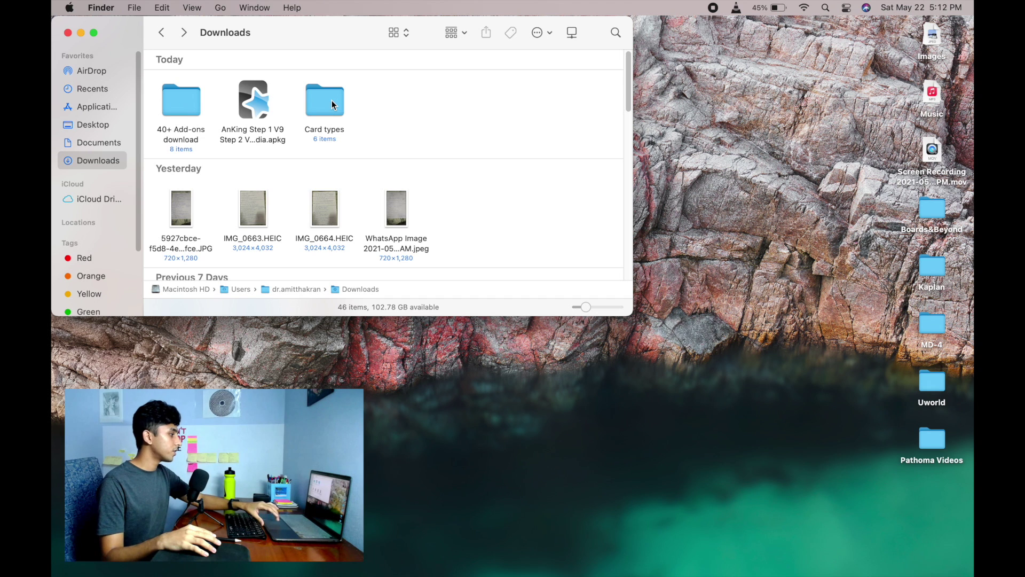
# Import AnKingCardTypes.apkg from Card types > Version 9, adding 5 of 6 notes.
pyautogui.doubleClick(332, 101)
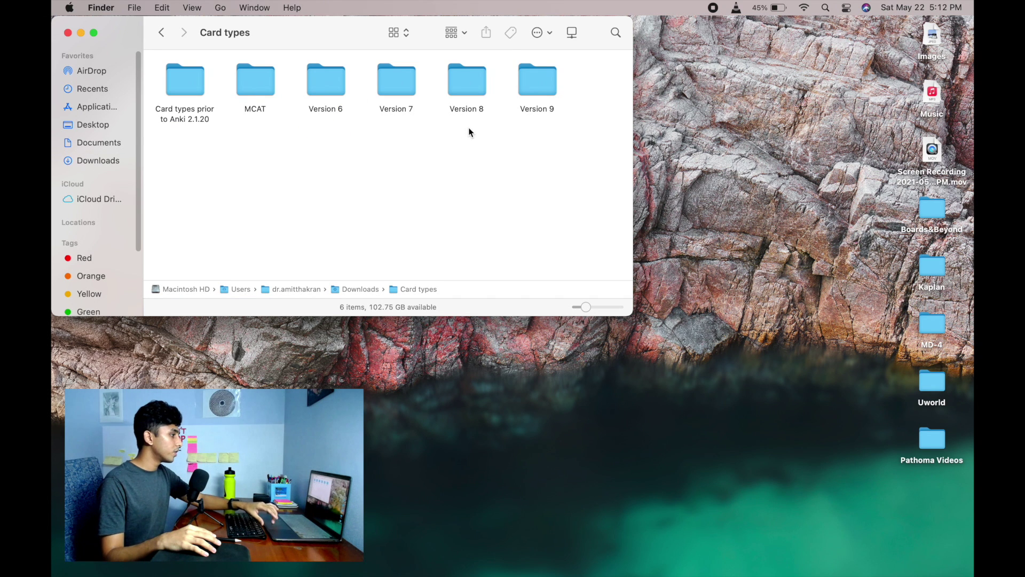
pyautogui.doubleClick(543, 92)
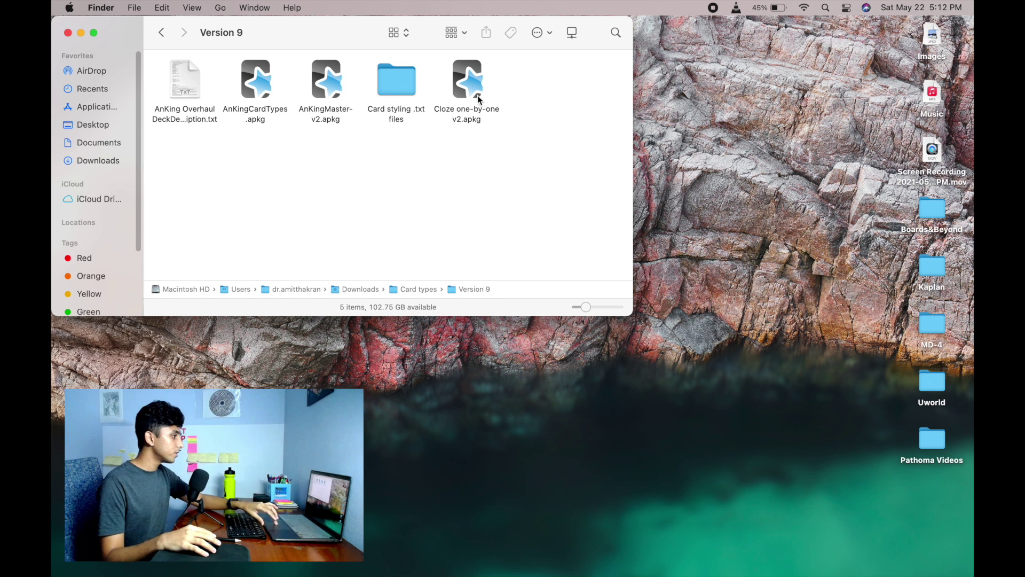
pyautogui.doubleClick(254, 94)
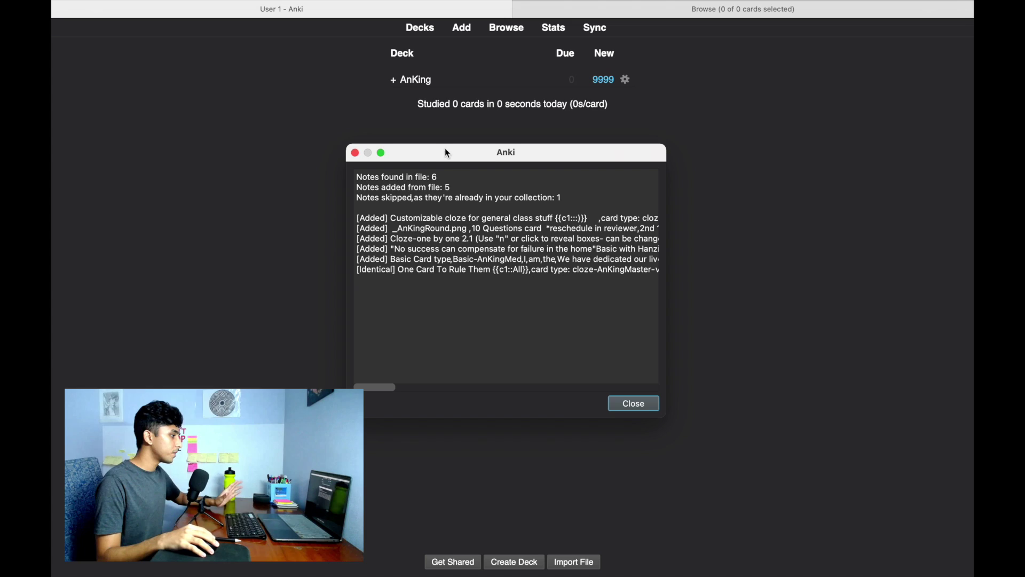
# Import AnKingMaster-v2.apkg, whose single note already existed.
pyautogui.click(625, 404)
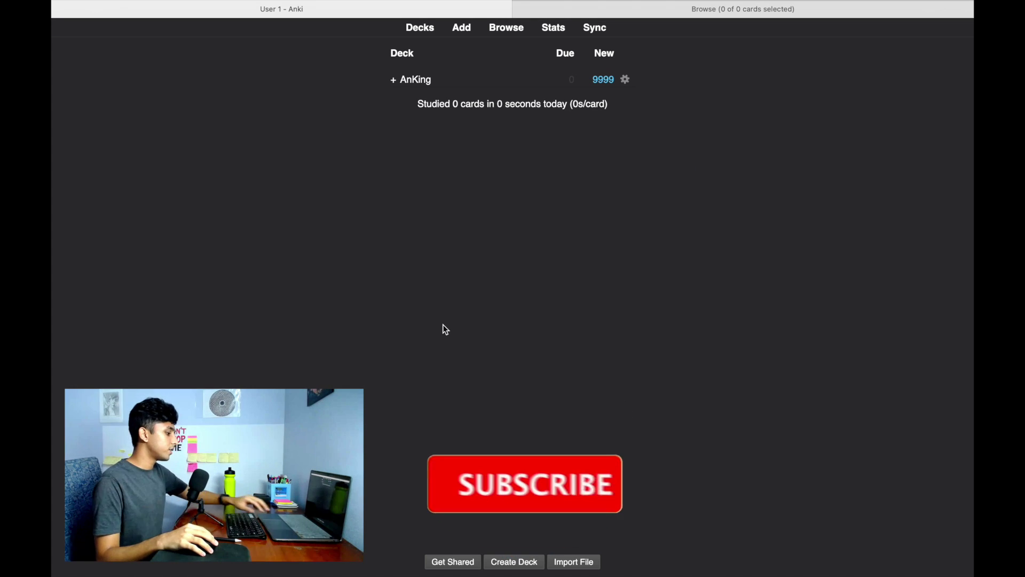
pyautogui.hotkey('ctrl', 'Left')
pyautogui.click(326, 95)
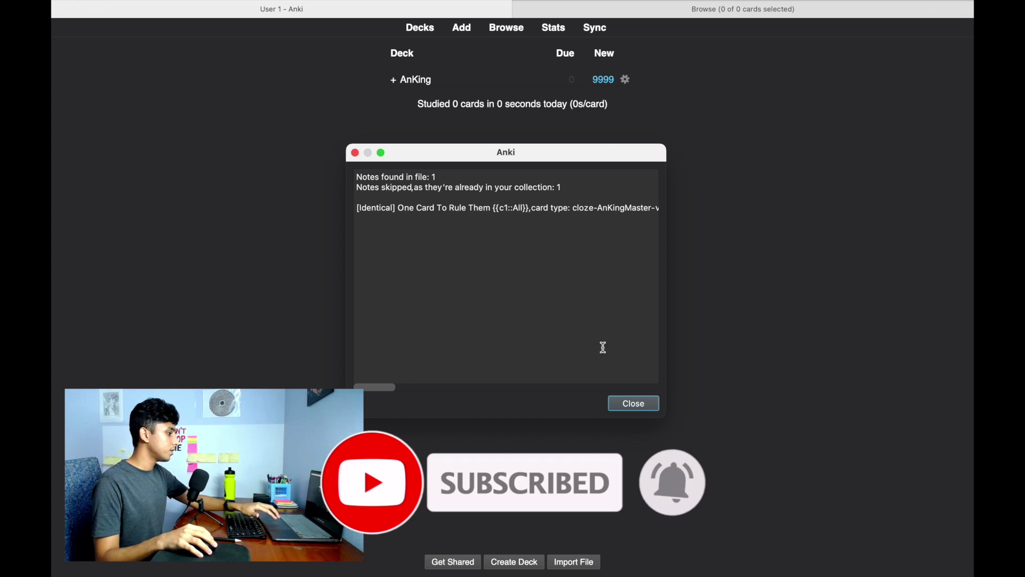
pyautogui.click(637, 408)
pyautogui.hotkey('ctrl', 'Left')
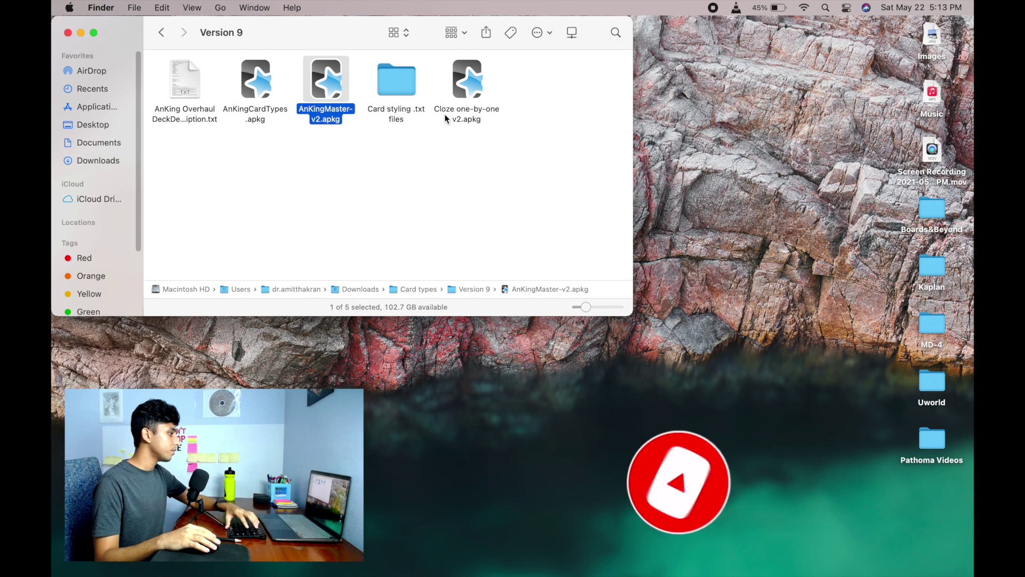
# Import Cloze one-by-one v2.apkg to update its note, then return to the Downloads folder.
pyautogui.doubleClick(469, 88)
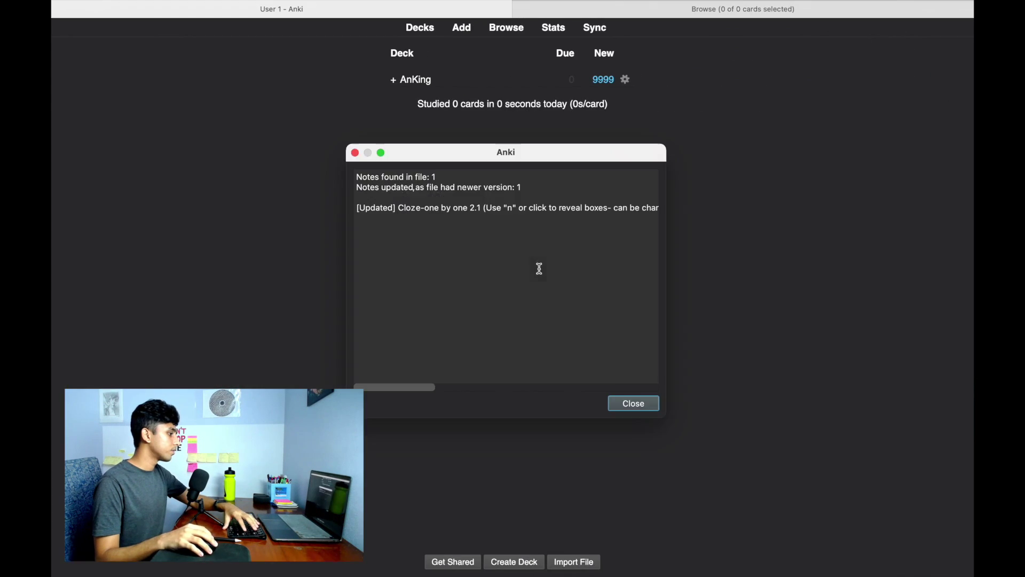
pyautogui.click(630, 405)
pyautogui.hotkey('ctrl', 'Left')
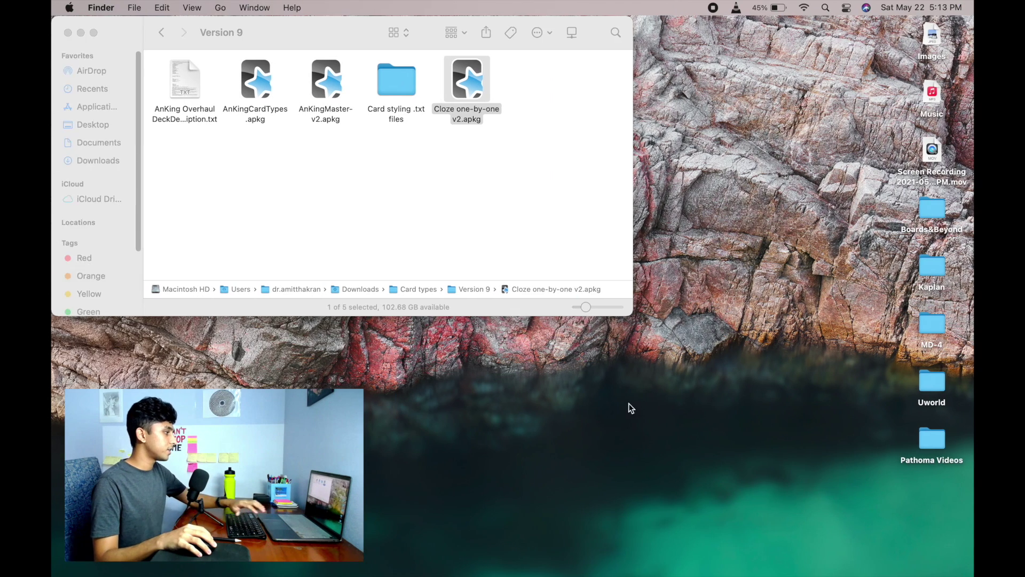
pyautogui.click(162, 34)
pyautogui.click(162, 34)
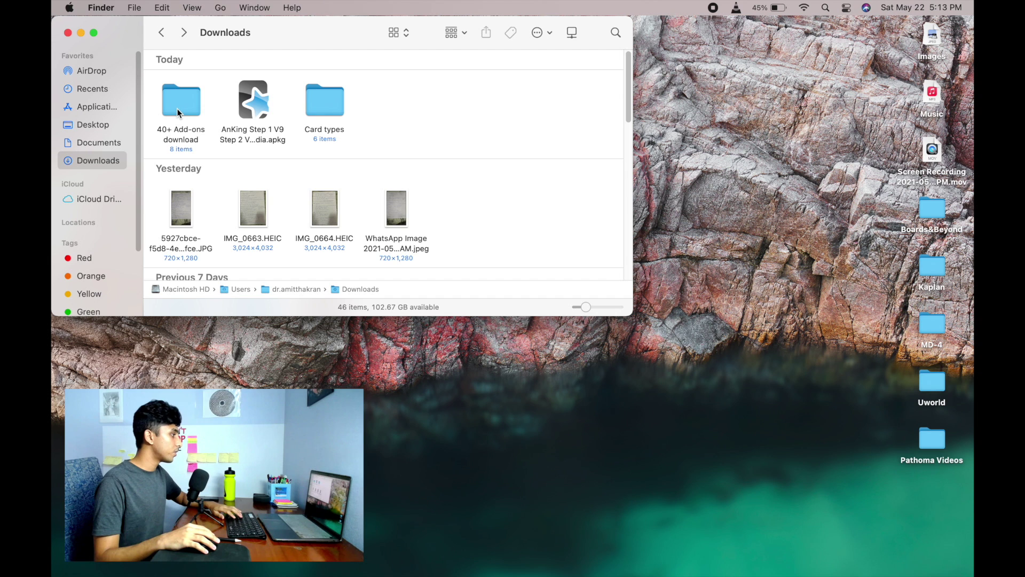
# Extract 2.1.41-44 addons.zip and browse the resulting 59-item addons21 folder.
pyautogui.doubleClick(180, 107)
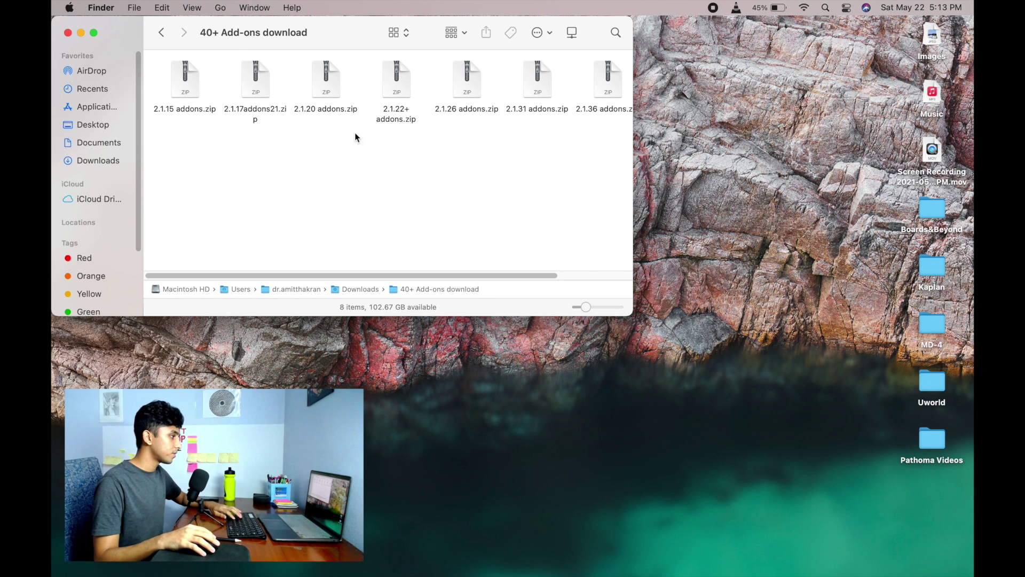
pyautogui.hscroll(3, 574, 132)
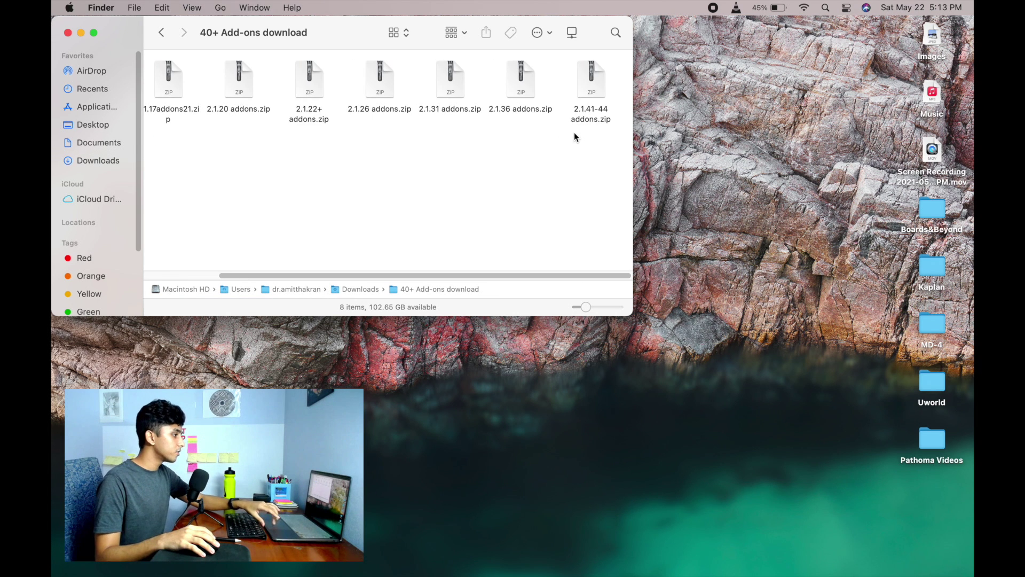
pyautogui.doubleClick(589, 80)
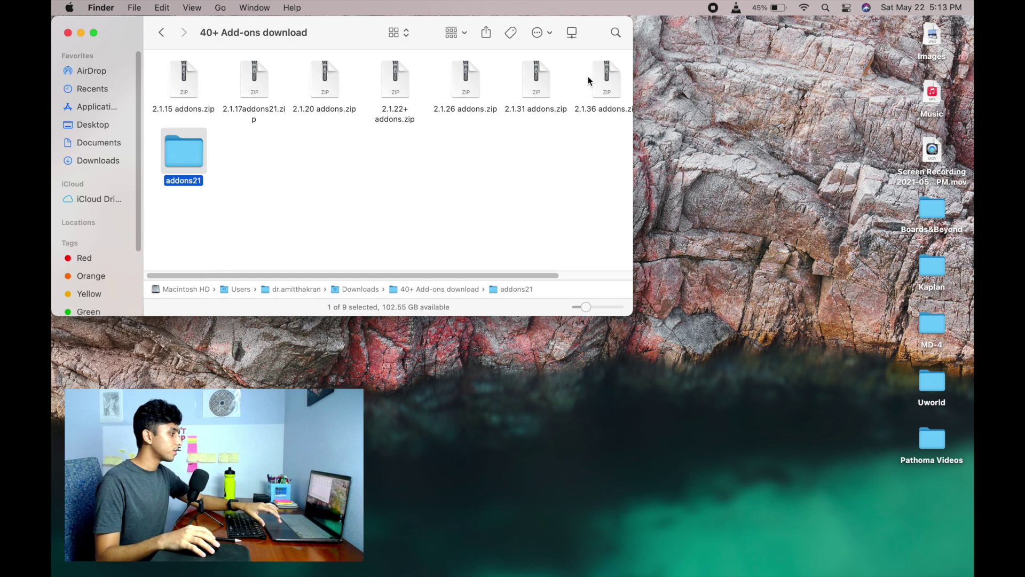
pyautogui.hscroll(3, 428, 163)
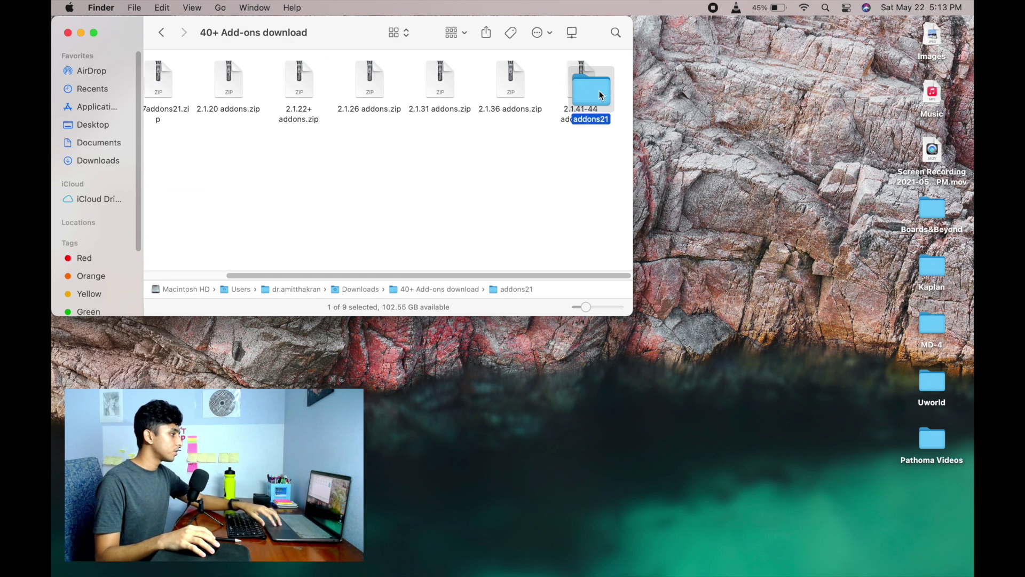
pyautogui.doubleClick(600, 95)
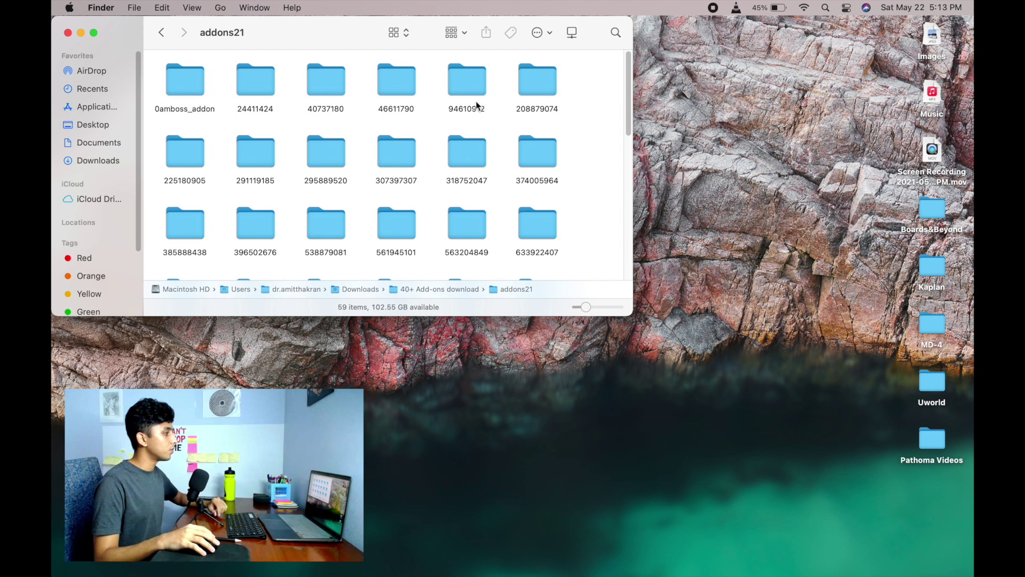
pyautogui.scroll(-2, 304, 133)
pyautogui.scroll(-5, 303, 131)
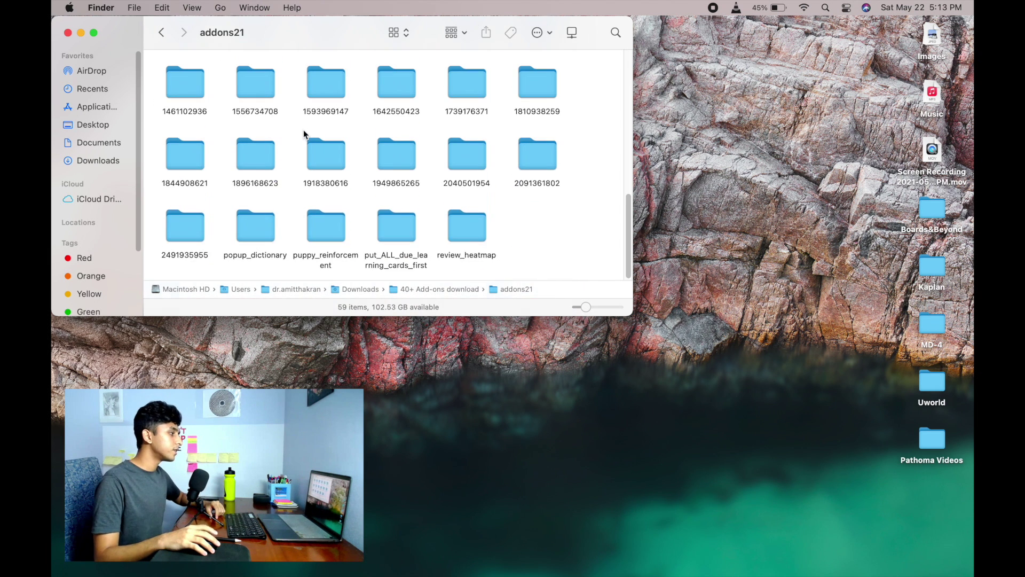
pyautogui.scroll(2, 303, 131)
pyautogui.scroll(5, 304, 130)
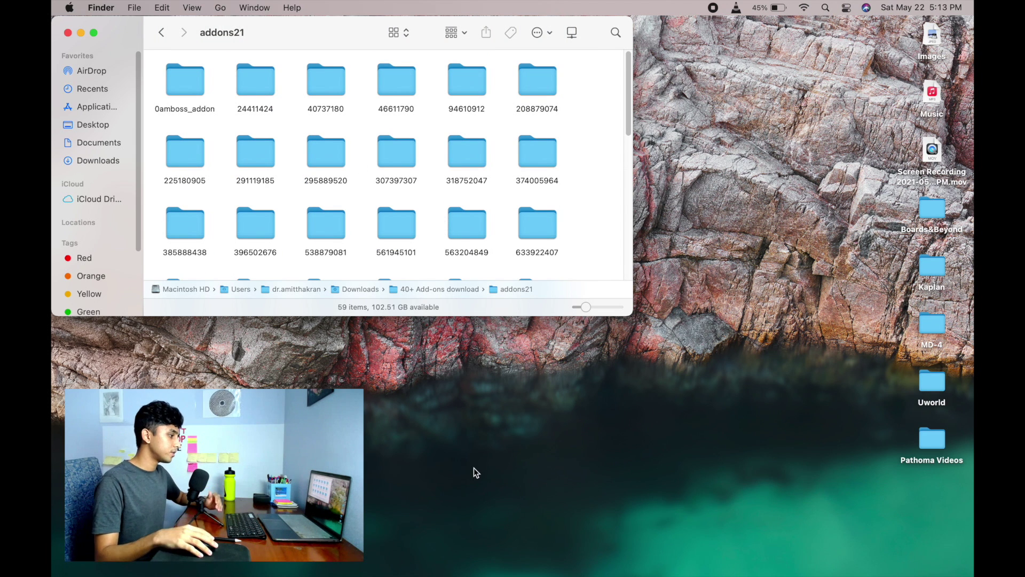
pyautogui.click(602, 567)
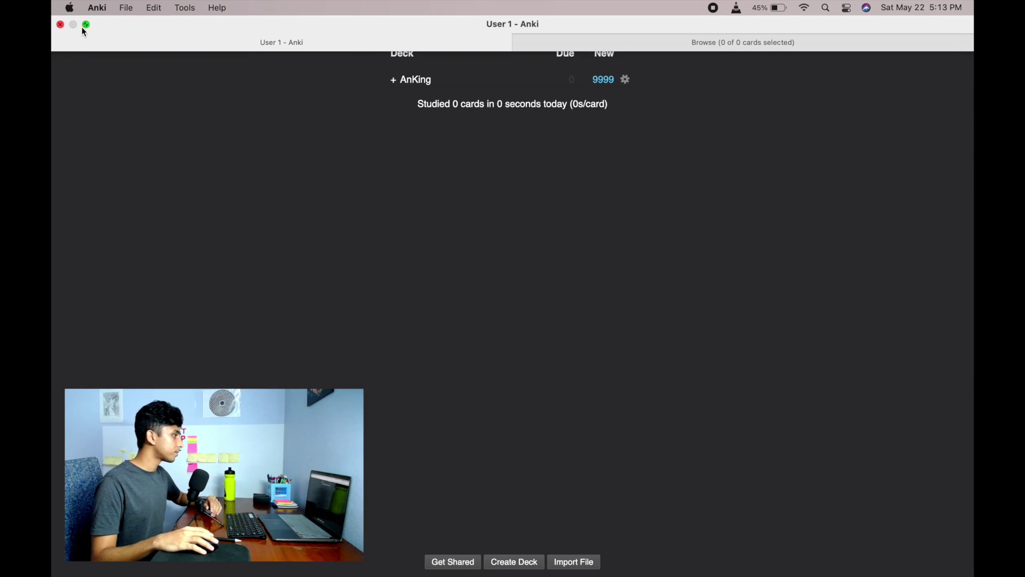
# Close the card browser and reach Anki's empty addons21 folder via Tools > Add-ons > View Files.
pyautogui.click(85, 24)
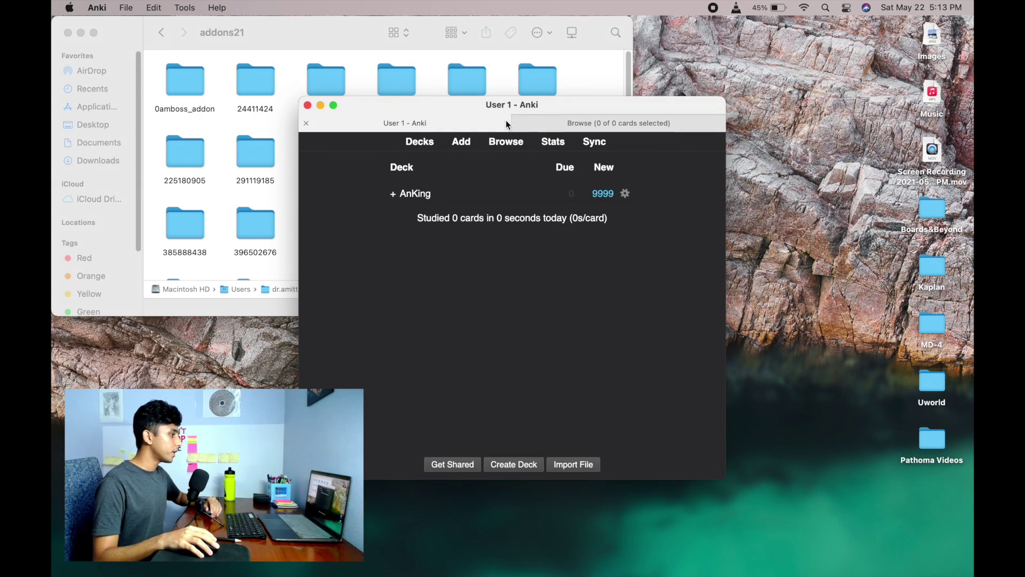
pyautogui.click(518, 120)
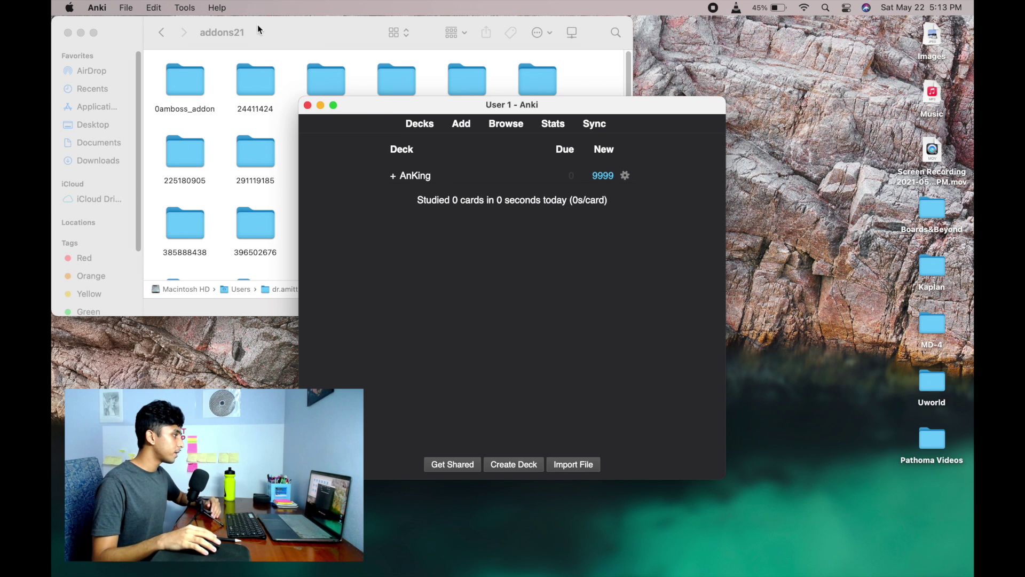
pyautogui.click(185, 8)
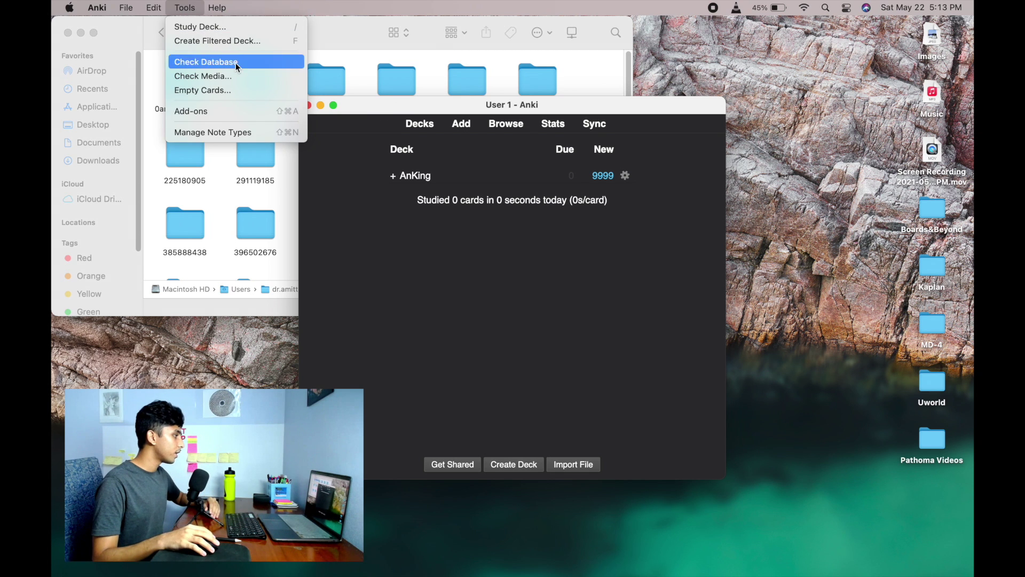
pyautogui.click(246, 109)
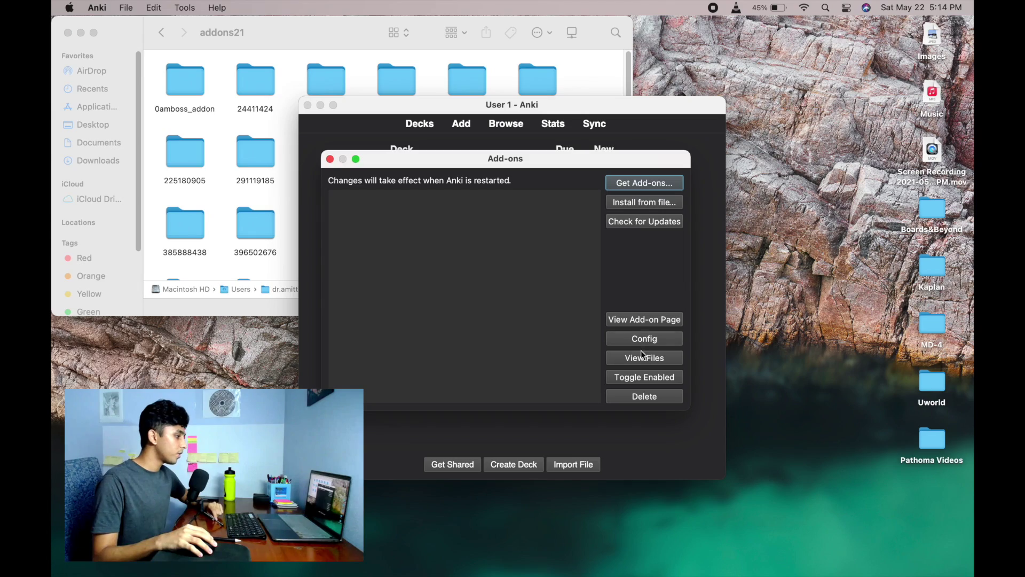
pyautogui.click(645, 358)
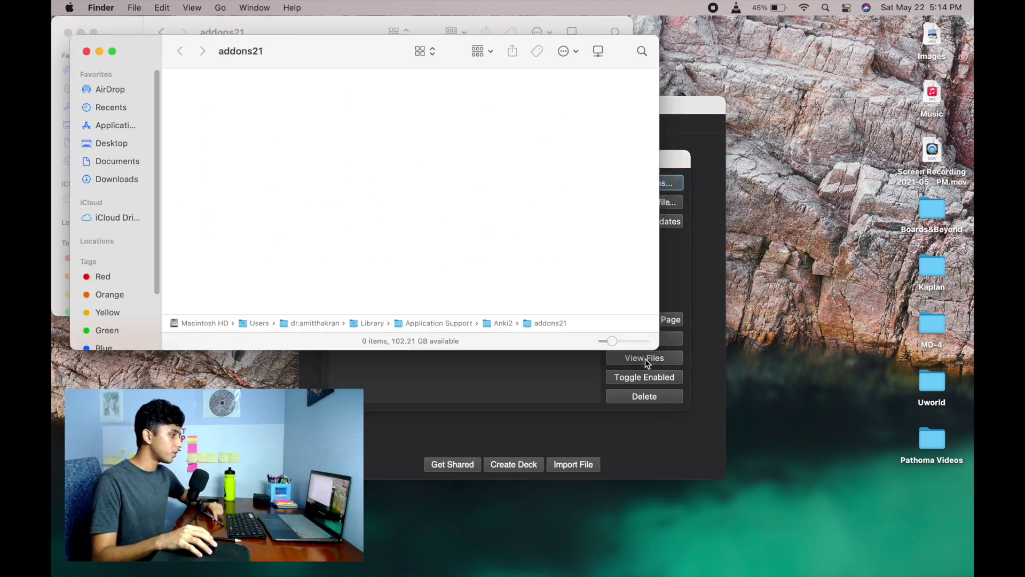
# Select and copy all 59 add-on folders in the downloaded addons21 folder.
pyautogui.moveTo(293, 61); pyautogui.dragTo(603, 213)
pyautogui.click(356, 176)
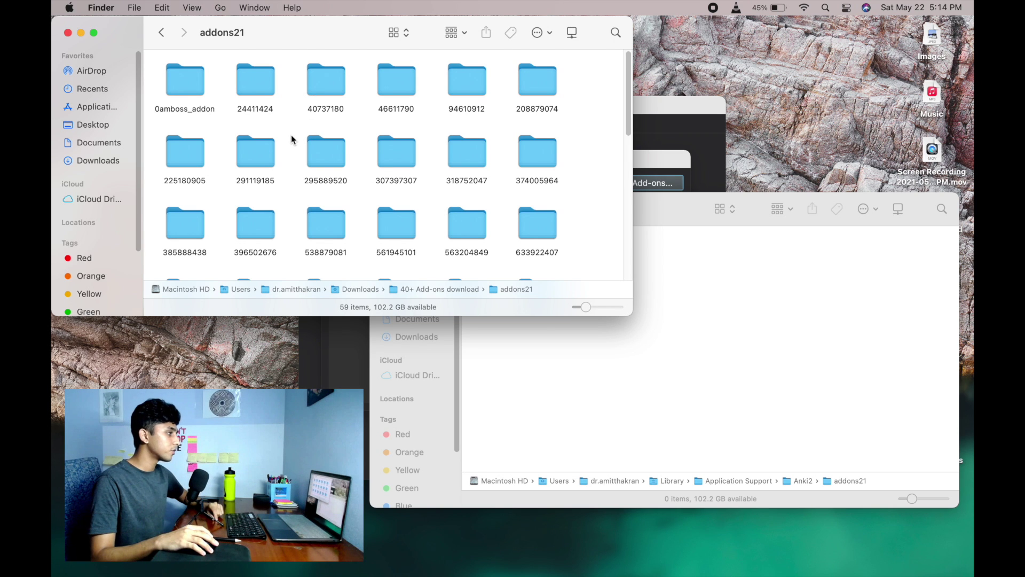
pyautogui.press('super+a')
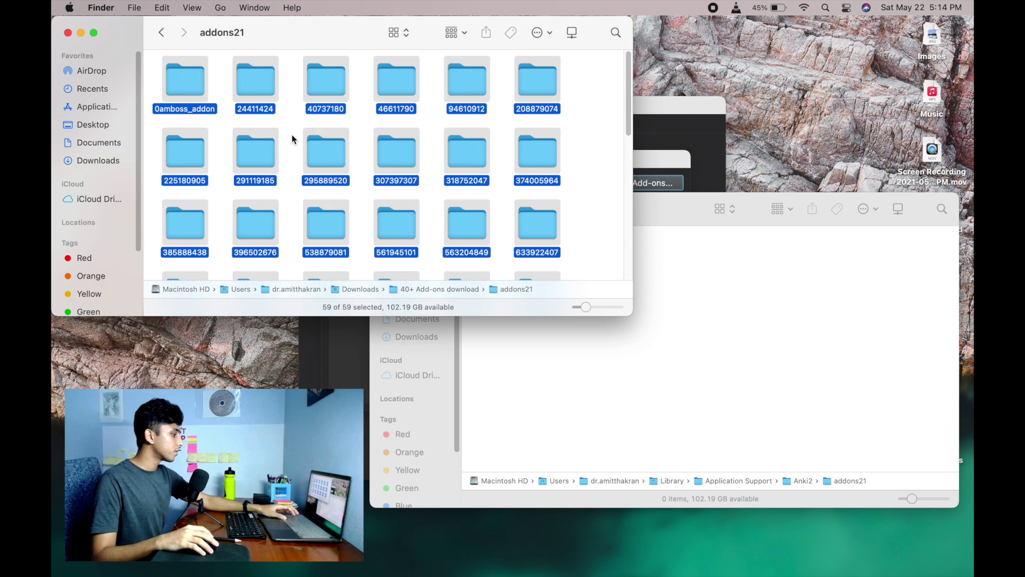
pyautogui.rightClick(330, 148)
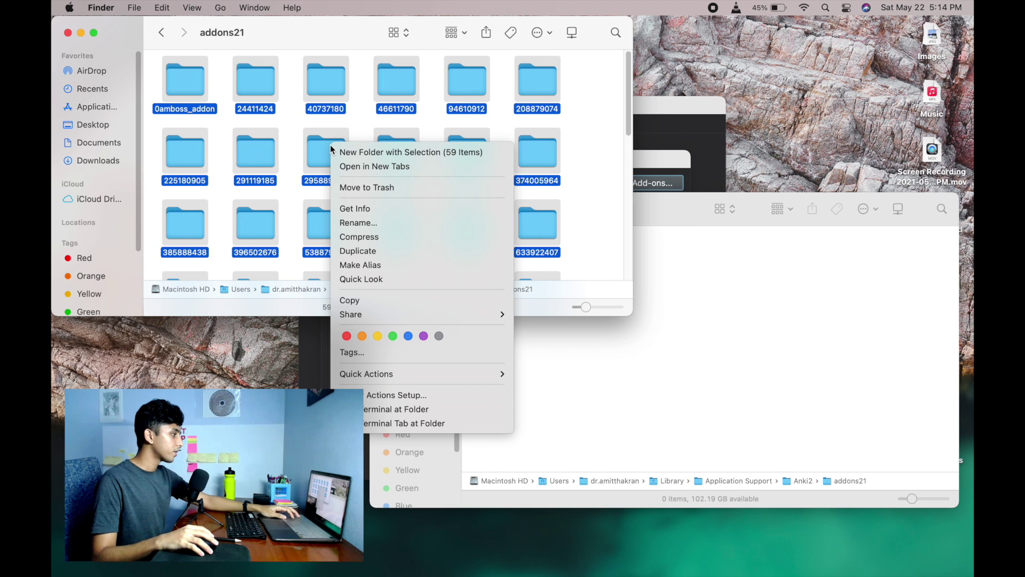
pyautogui.click(390, 300)
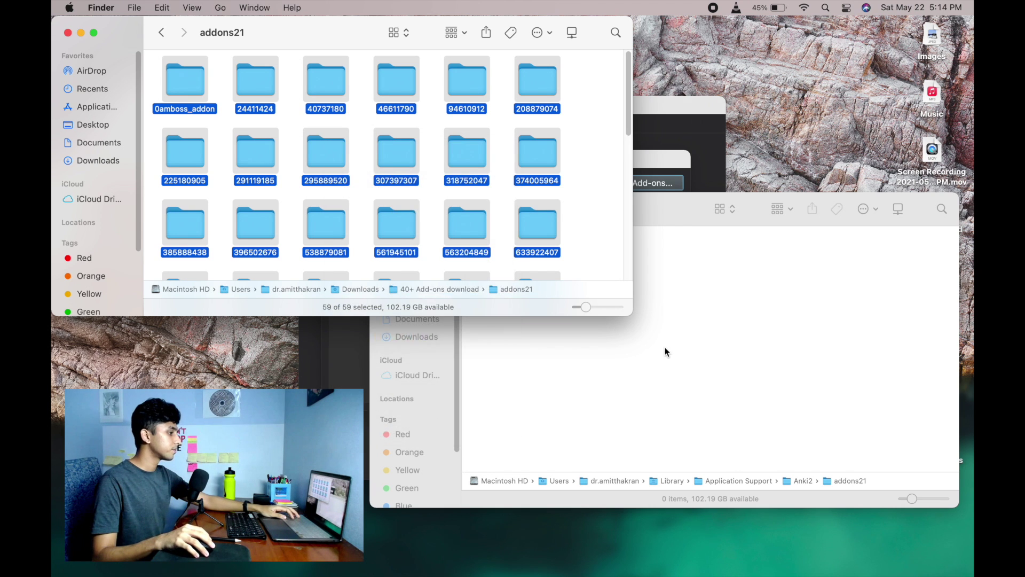
# Paste the 59 folders into Anki's addons21 folder, then close both Finder windows.
pyautogui.click(667, 351)
pyautogui.rightClick(662, 357)
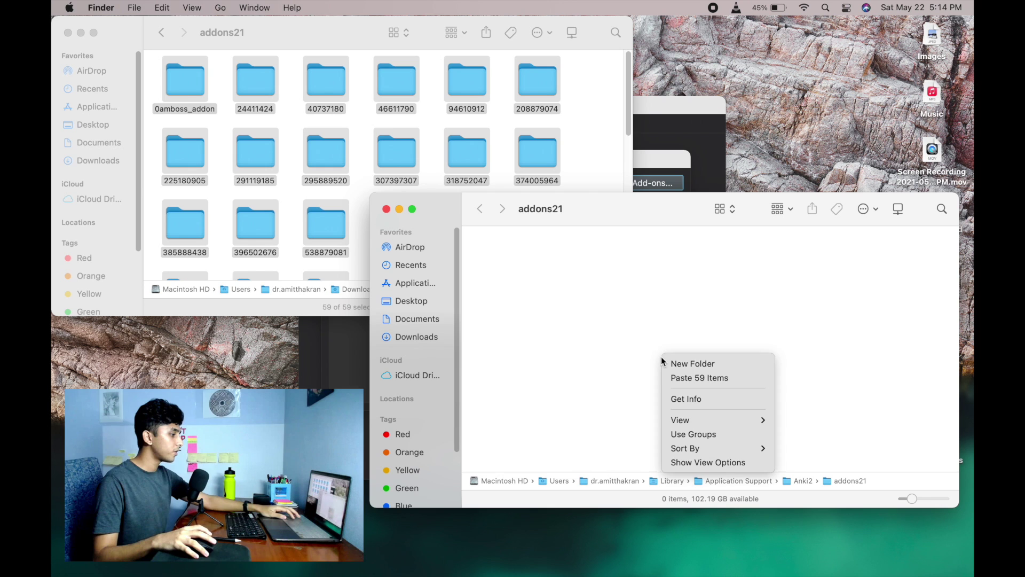
pyautogui.click(696, 378)
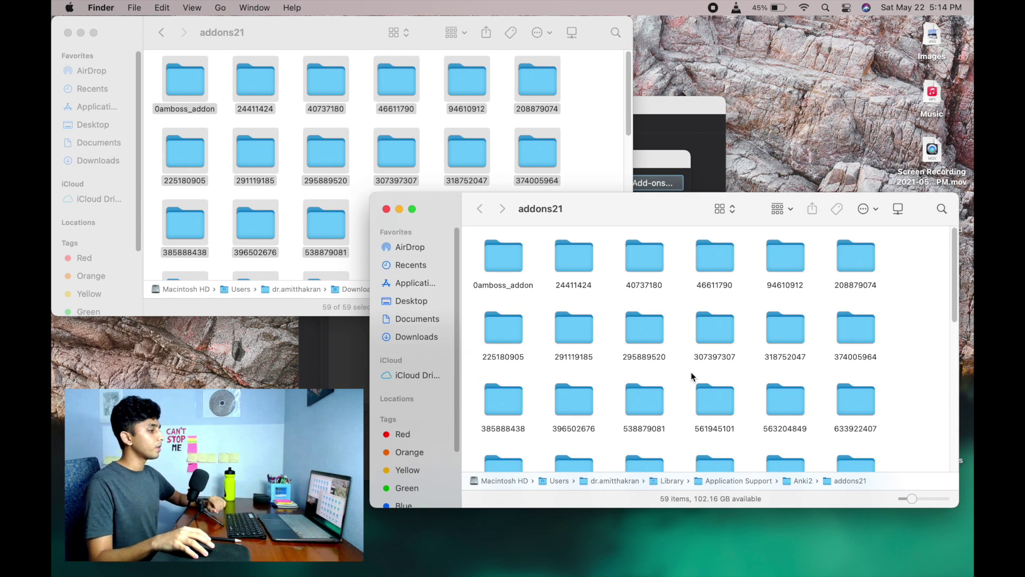
pyautogui.click(386, 209)
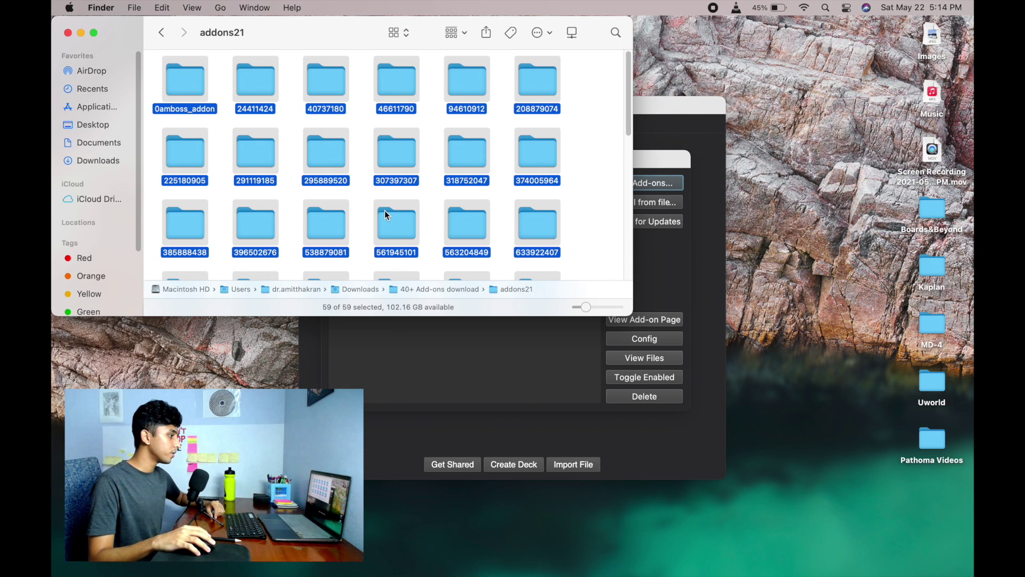
pyautogui.click(68, 33)
# Close the Add-ons manager and quit Anki, then relaunch it from the Dock.
pyautogui.click(454, 245)
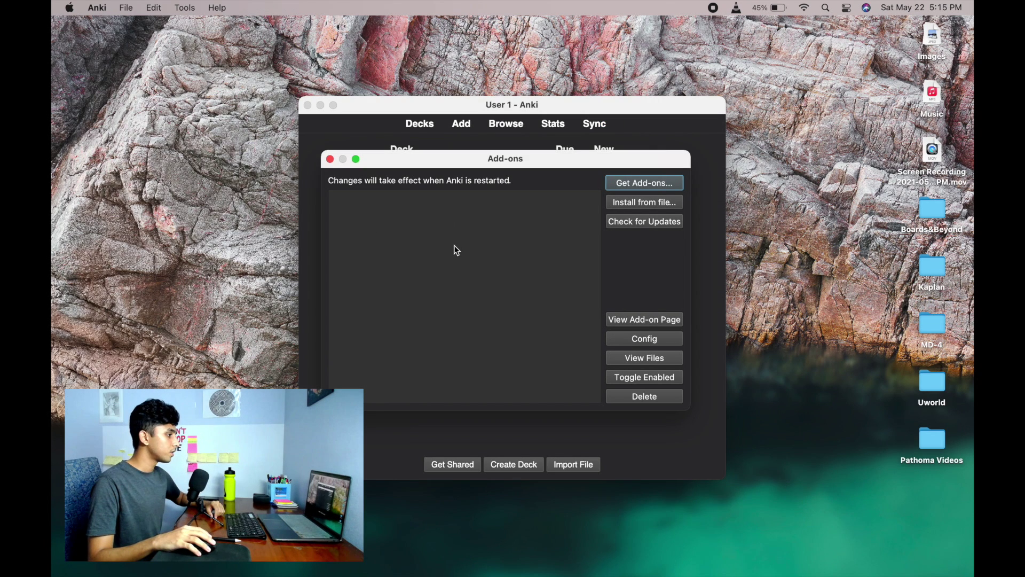
pyautogui.click(330, 159)
pyautogui.click(308, 105)
pyautogui.rightClick(608, 540)
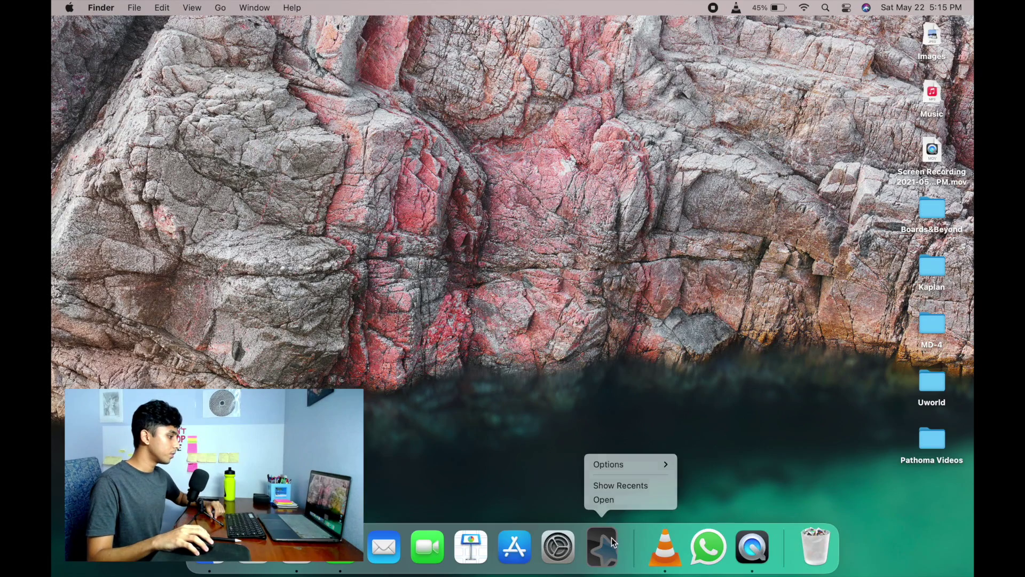
pyautogui.click(611, 537)
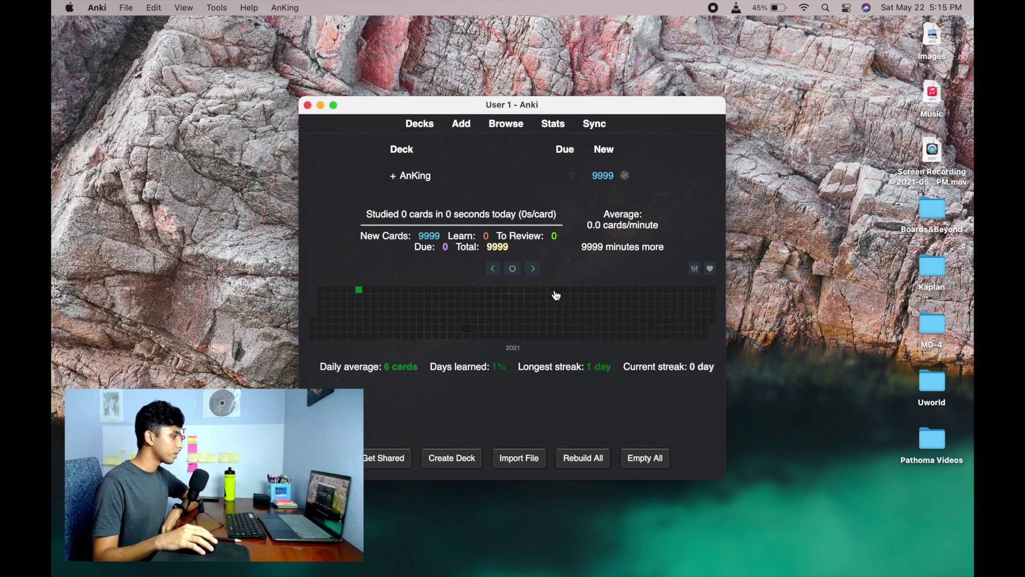
# Make Anki full screen and check the installed add-ons under Tools > Add-ons.
pyautogui.click(336, 105)
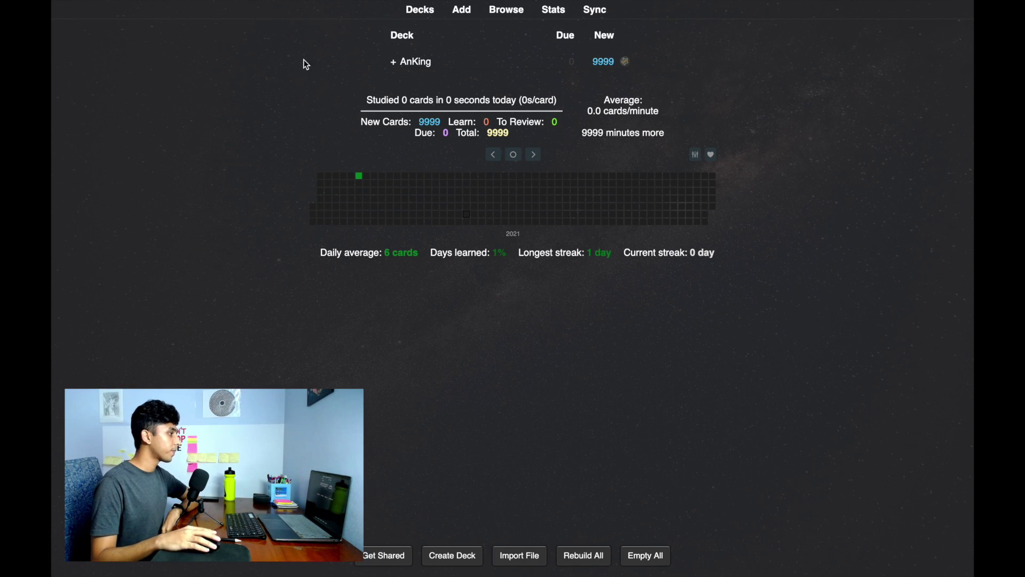
pyautogui.moveTo(361, 5)
pyautogui.click(217, 8)
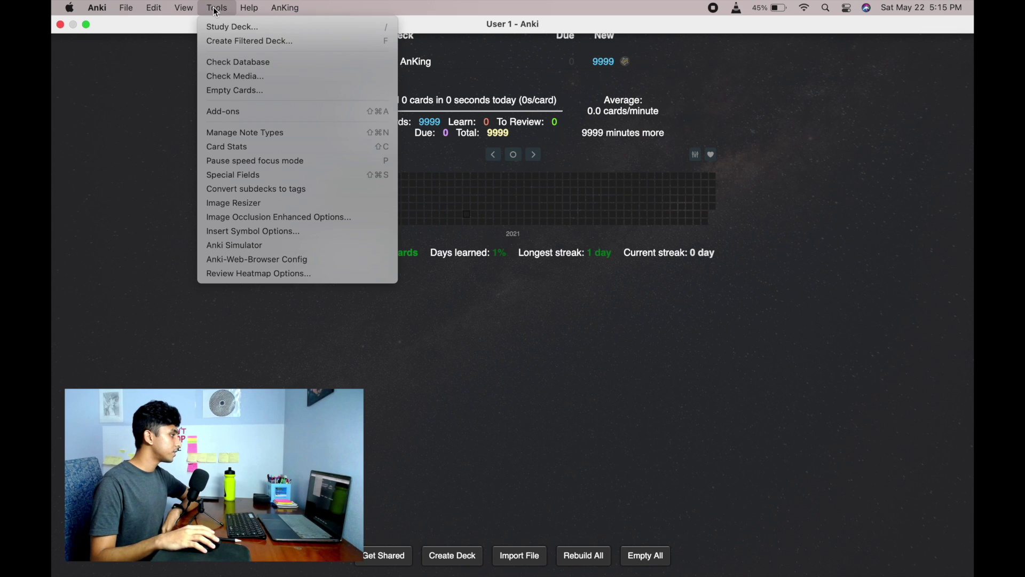
pyautogui.click(264, 113)
pyautogui.scroll(-15, 487, 333)
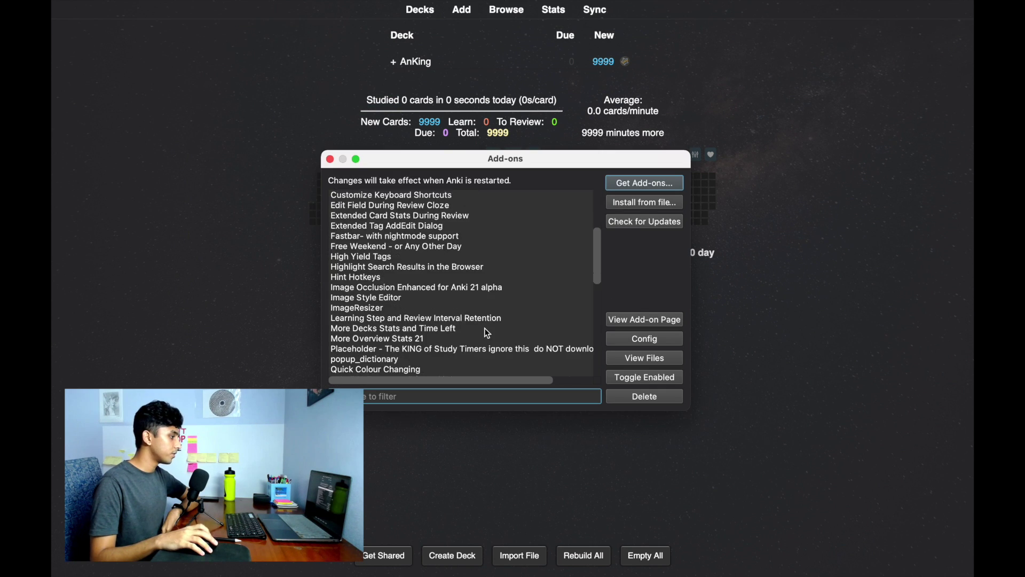
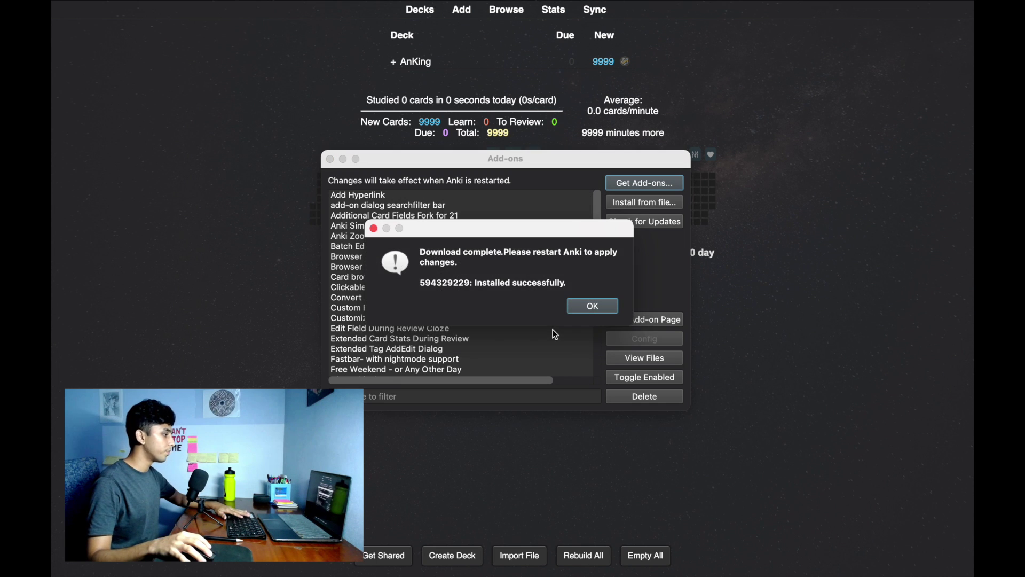
# Dismiss the install message and confirm Hierarchical Tags 2 is listed by filtering add-ons for 'hier'.
pyautogui.click(581, 303)
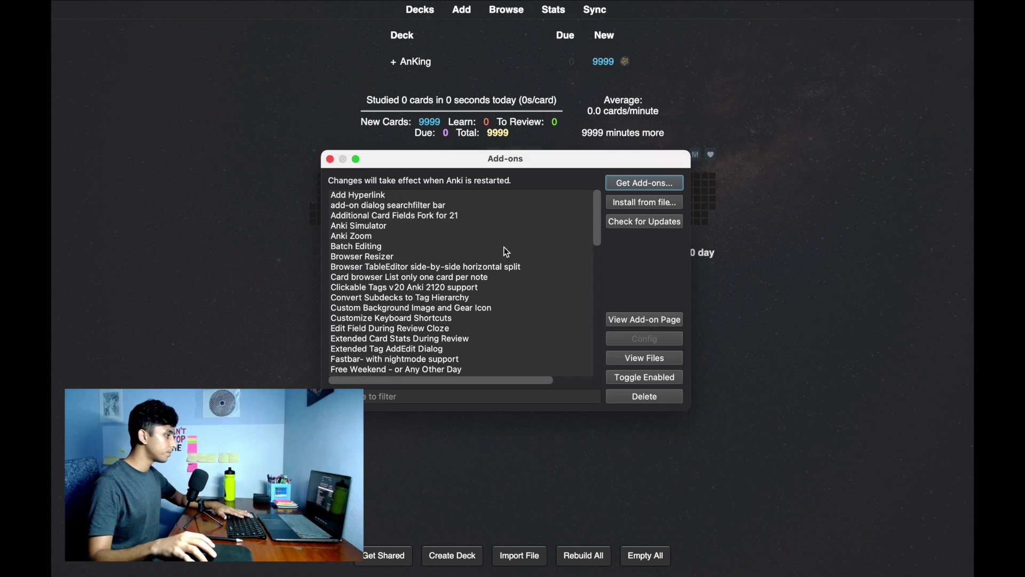
pyautogui.scroll(-10, 511, 329)
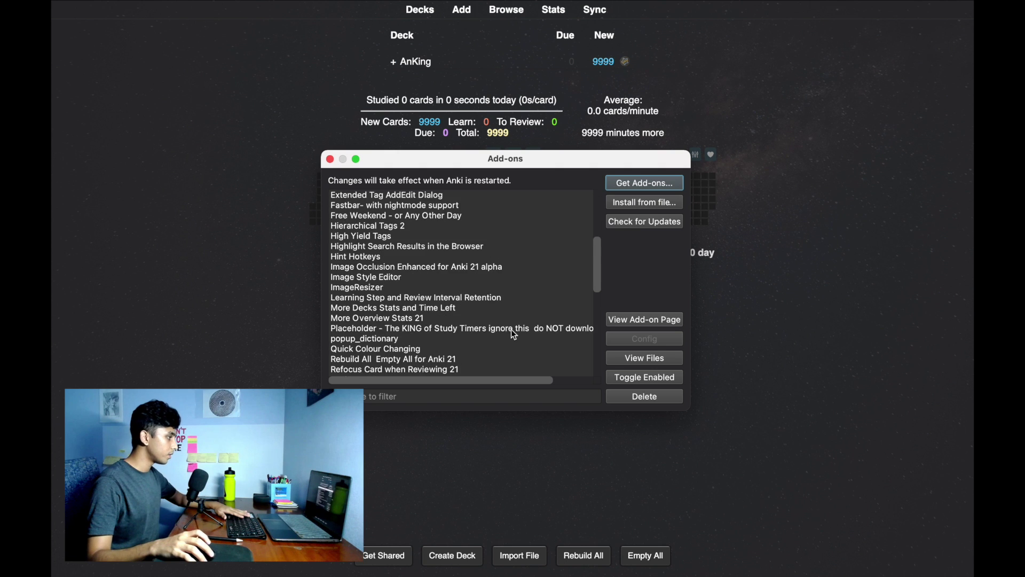
pyautogui.scroll(5, 511, 328)
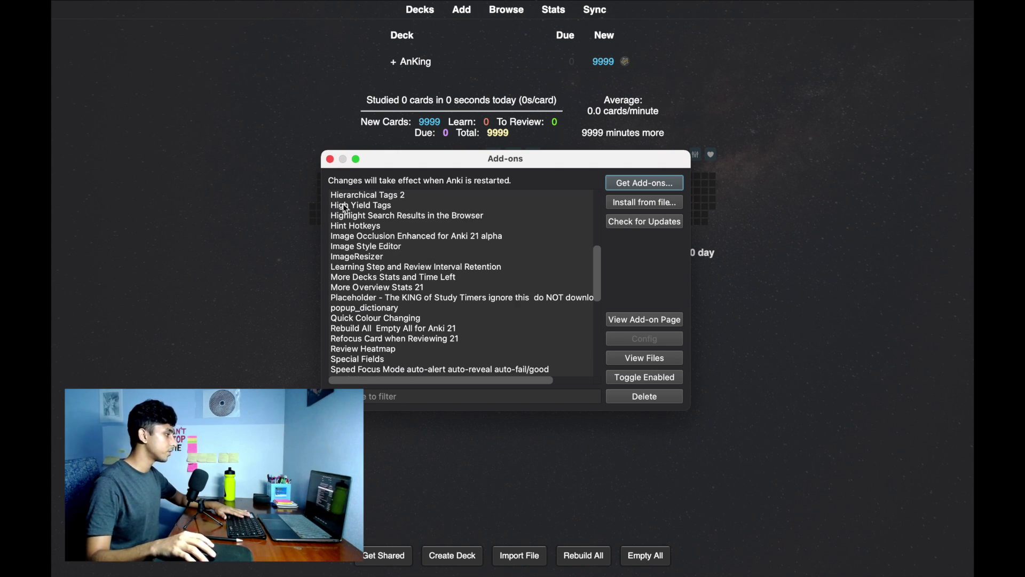
pyautogui.click(399, 197)
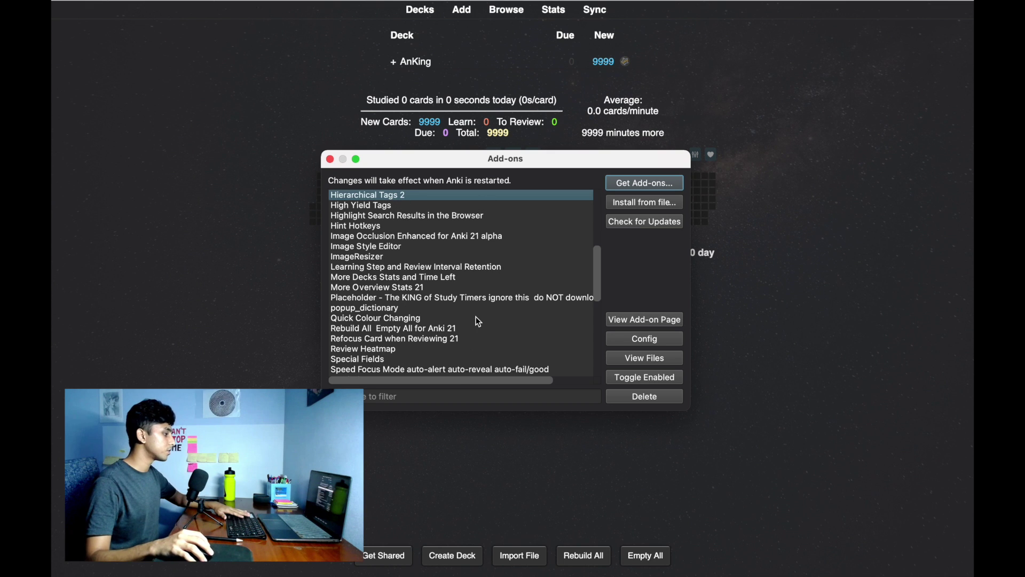
pyautogui.click(430, 328)
pyautogui.click(420, 396)
pyautogui.write('hier')
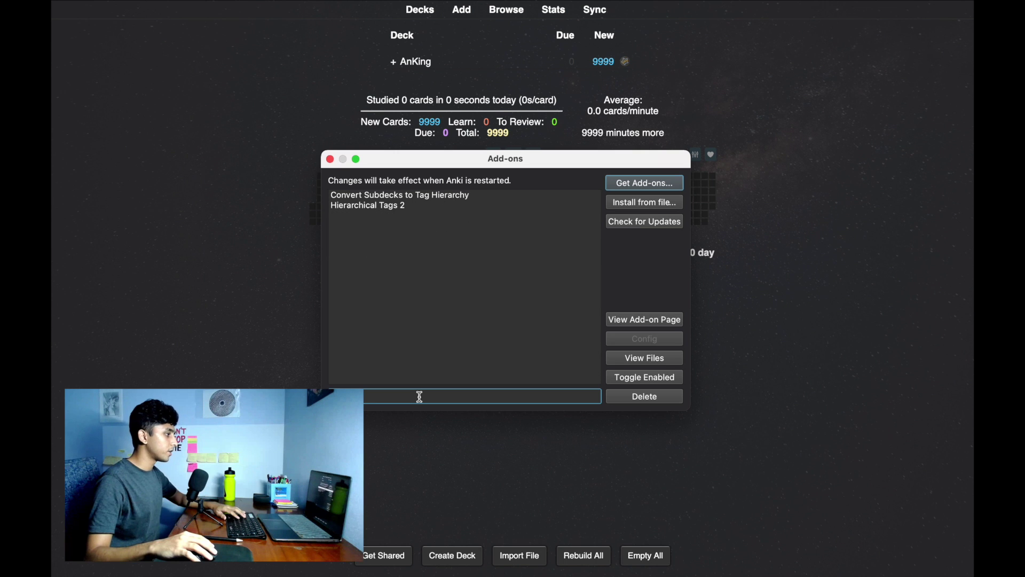
pyautogui.click(455, 207)
# Close the add-ons manager, quit Anki and relaunch it from the Dock.
pyautogui.click(330, 159)
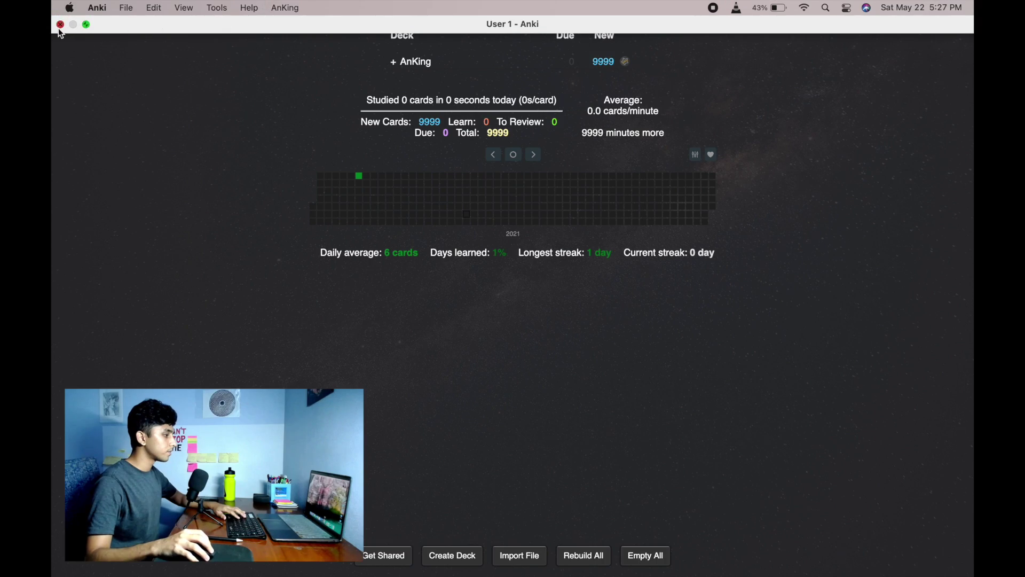
pyautogui.click(62, 24)
pyautogui.click(614, 560)
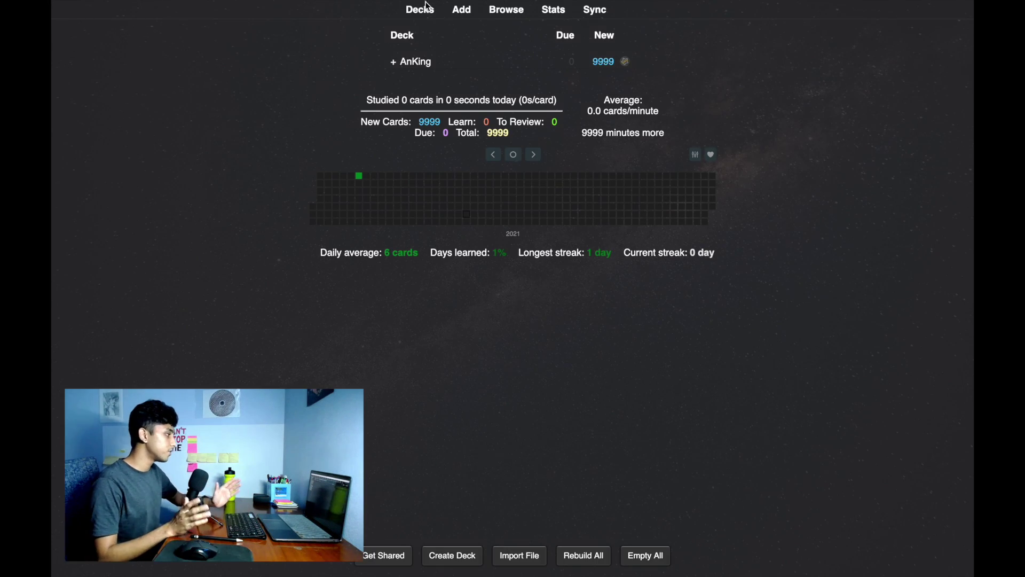
# In the card browser, expand the #AK_Step1_v9 tag to inspect its sub-tags.
pyautogui.click(502, 10)
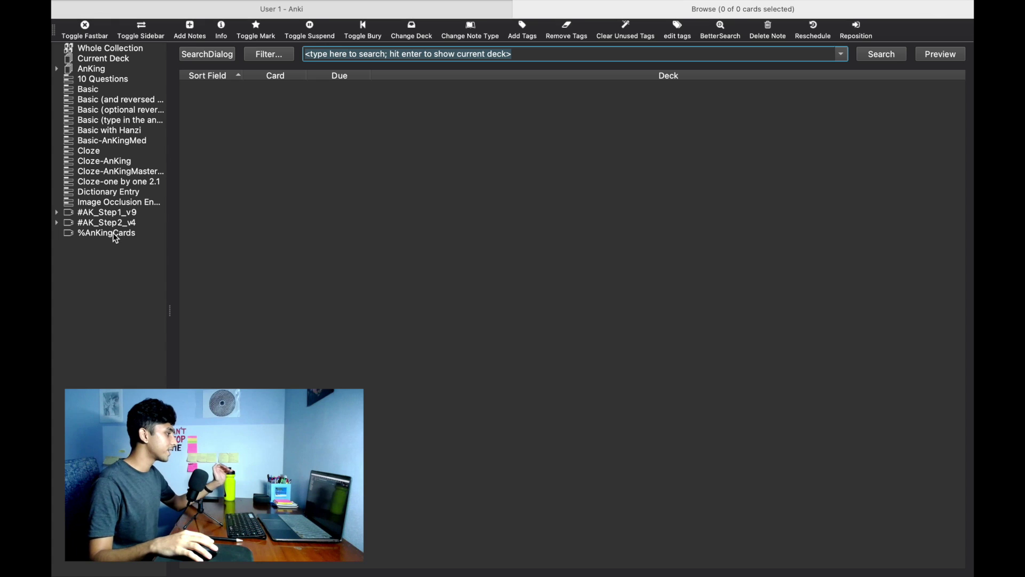
pyautogui.click(56, 212)
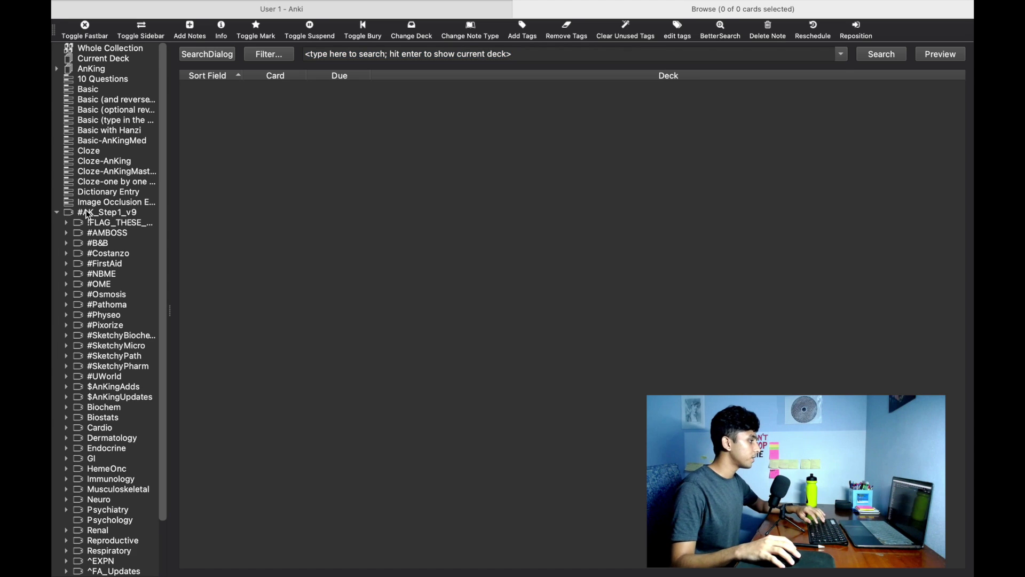
pyautogui.scroll(-2, 87, 215)
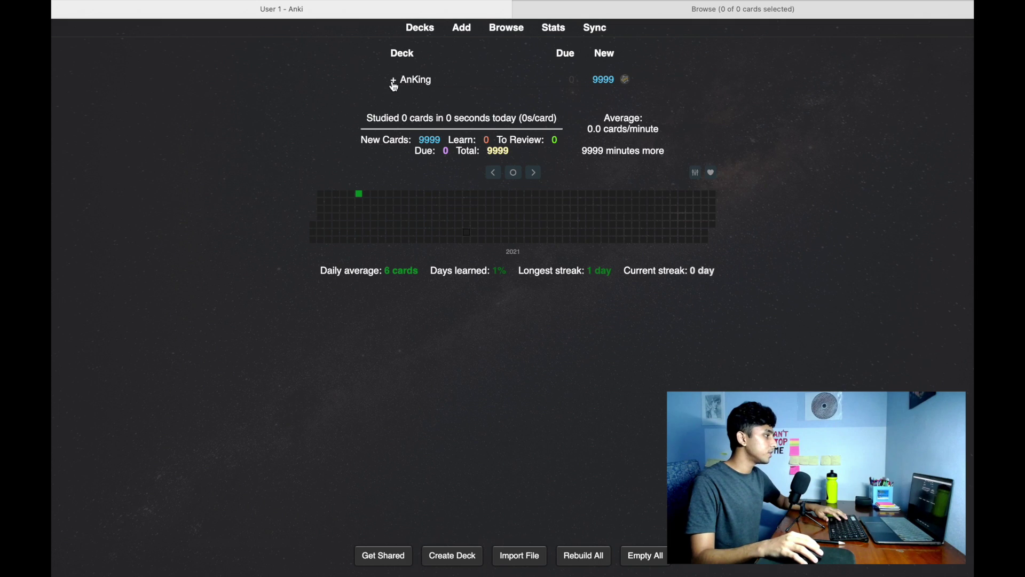
# Expand the AnKing deck's subdecks and try Study Now, then return to the card browser.
pyautogui.click(393, 81)
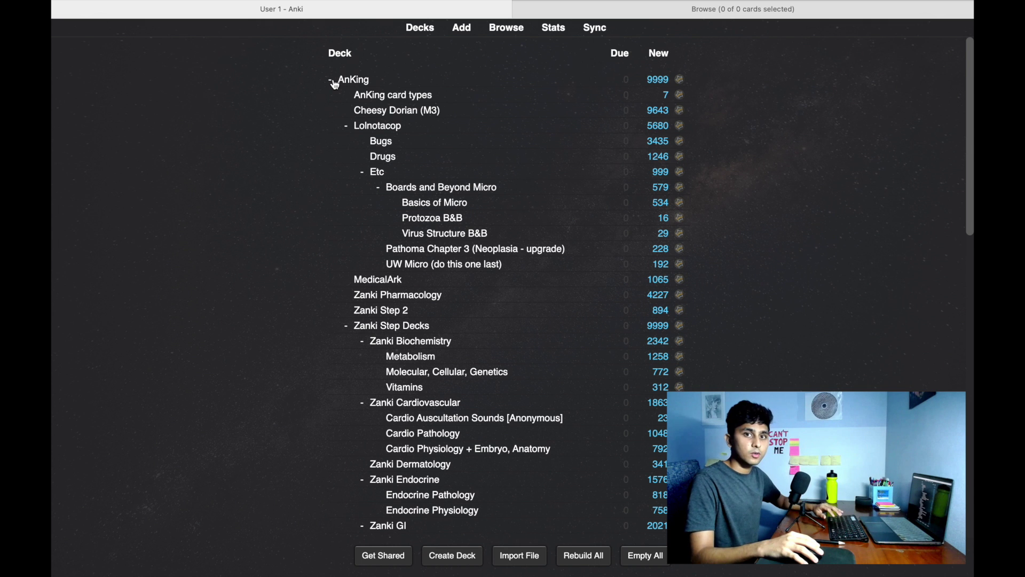
pyautogui.click(361, 79)
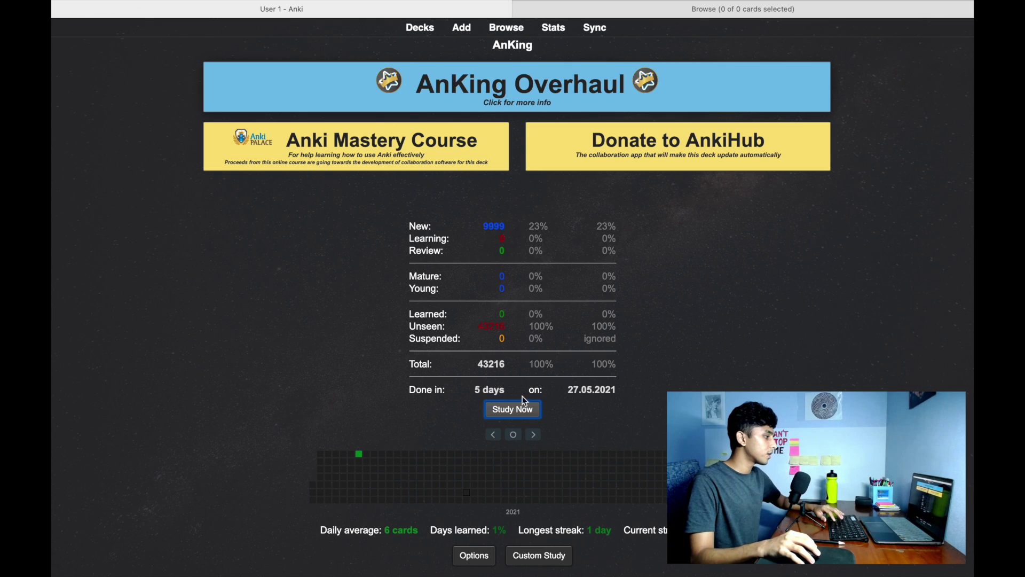
pyautogui.click(521, 411)
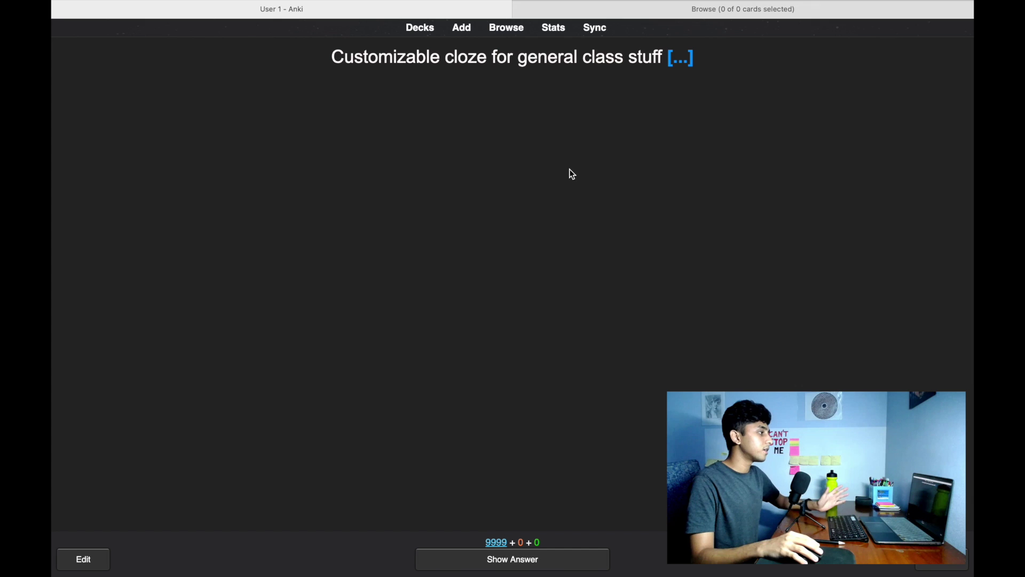
pyautogui.click(421, 28)
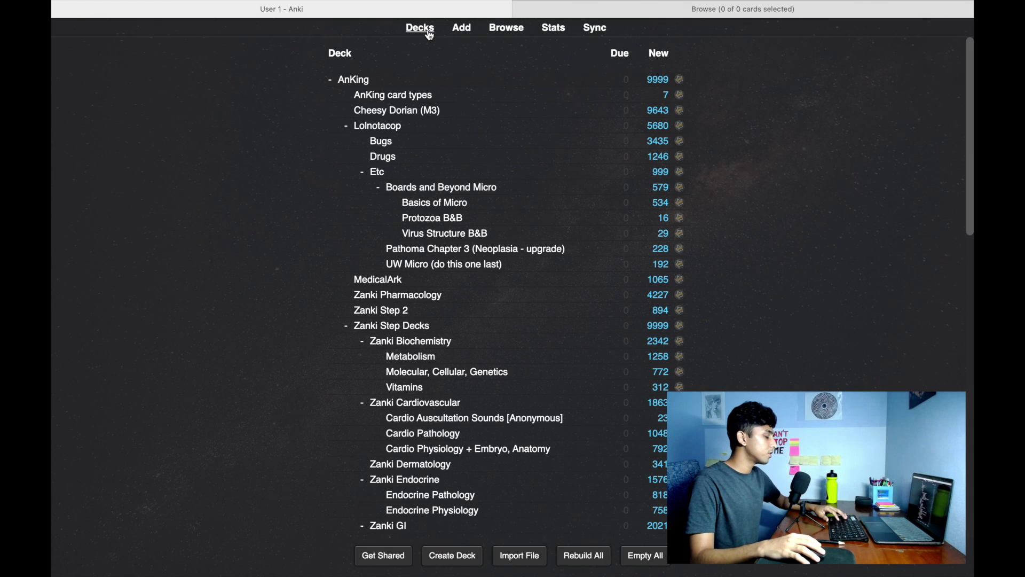
pyautogui.click(350, 80)
pyautogui.click(640, 11)
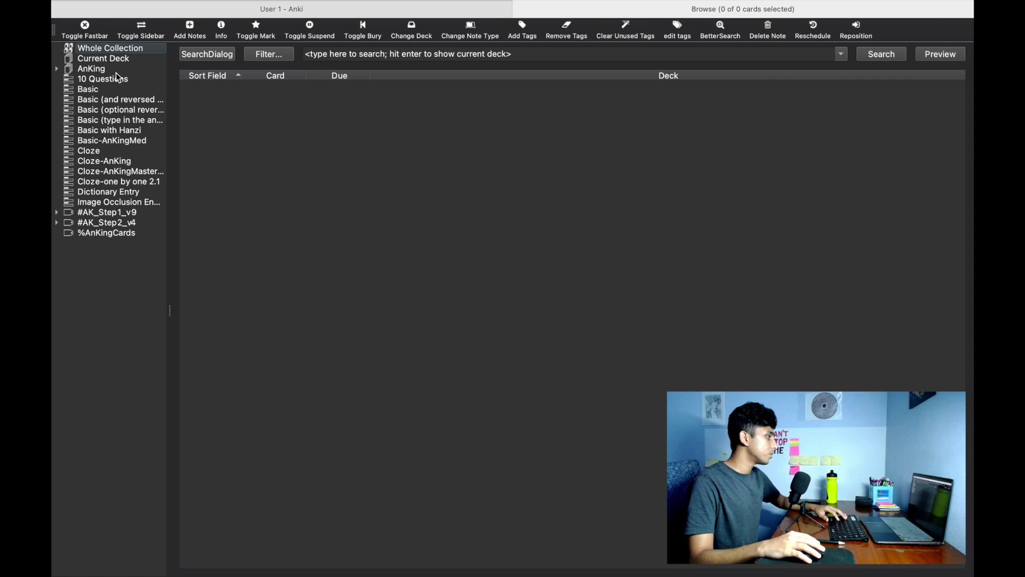
# Select all 43216 cards in the whole collection and toggle them to suspended.
pyautogui.click(117, 49)
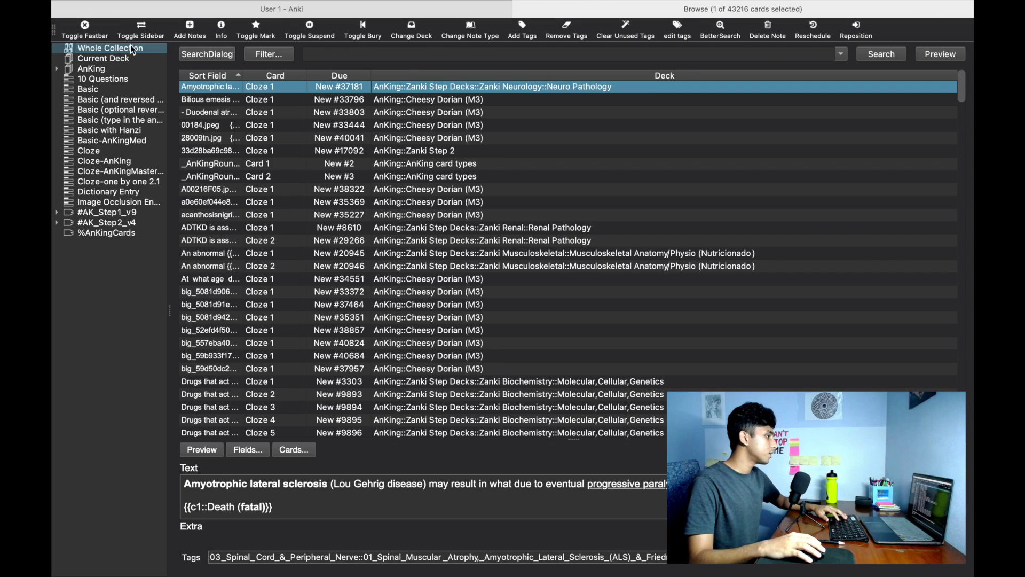
pyautogui.click(373, 220)
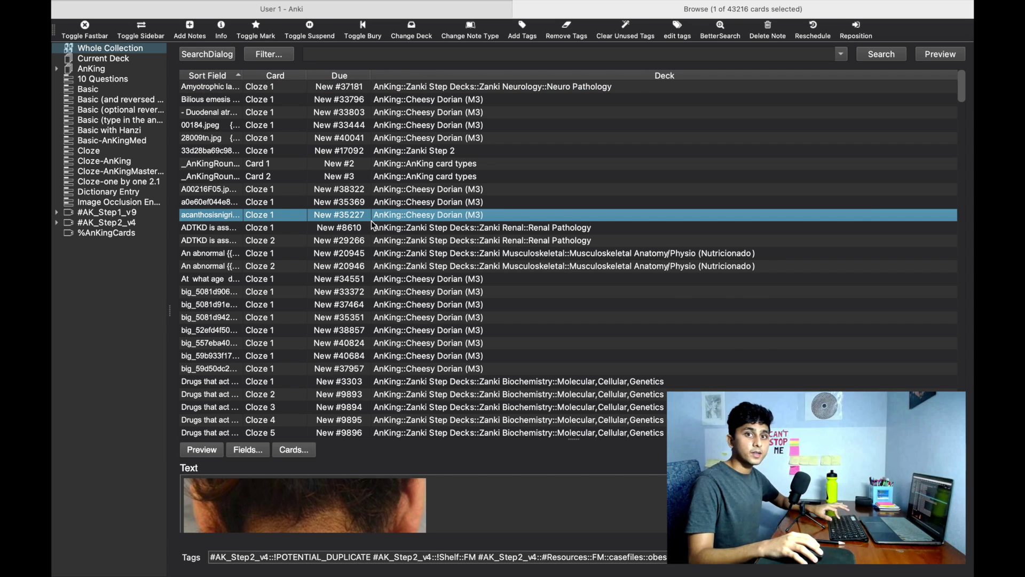
pyautogui.press('super+a')
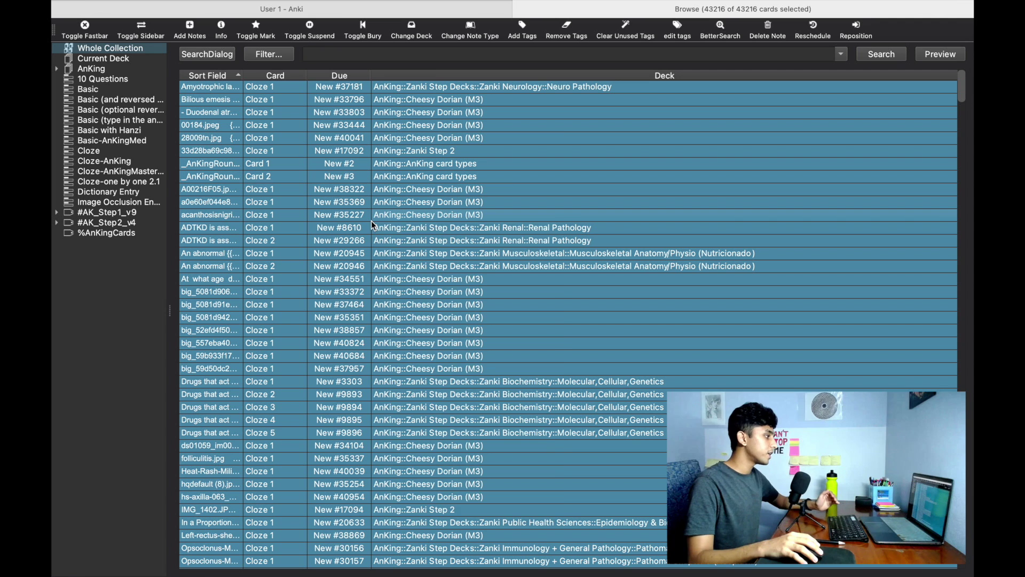
pyautogui.rightClick(372, 225)
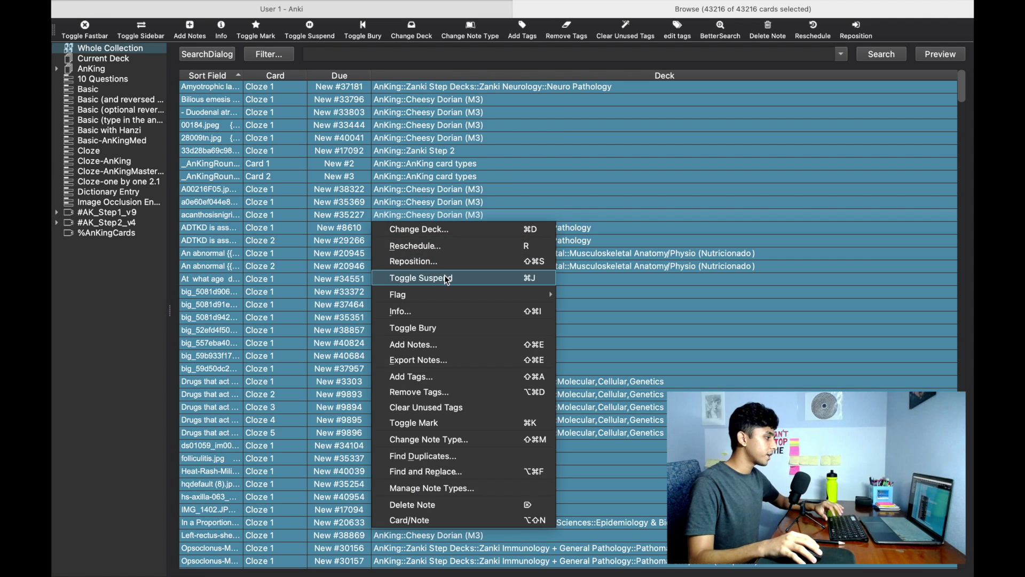
pyautogui.click(413, 278)
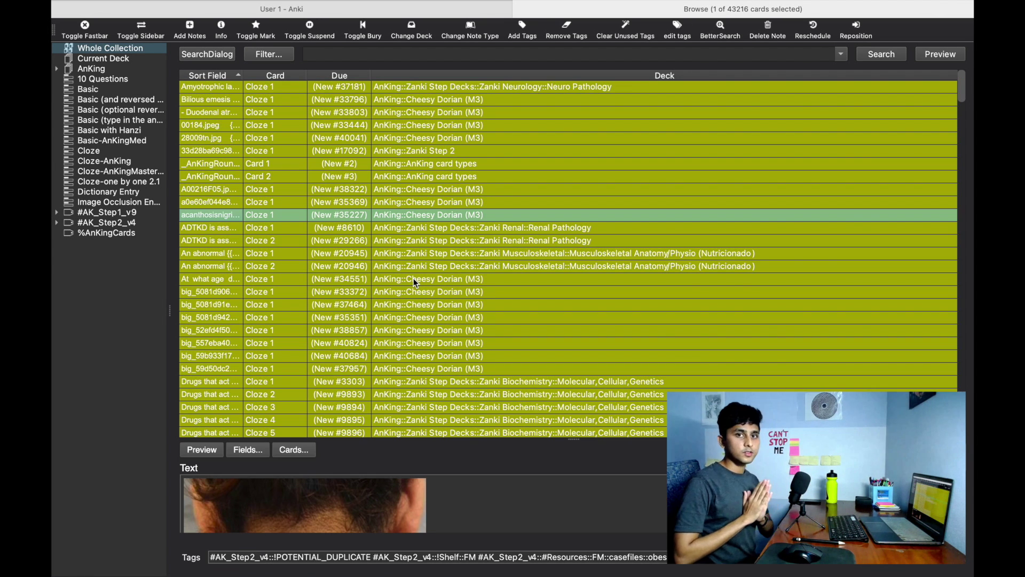
# Check the AnKing deck overview shows no new cards, then go back to the browser.
pyautogui.click(421, 14)
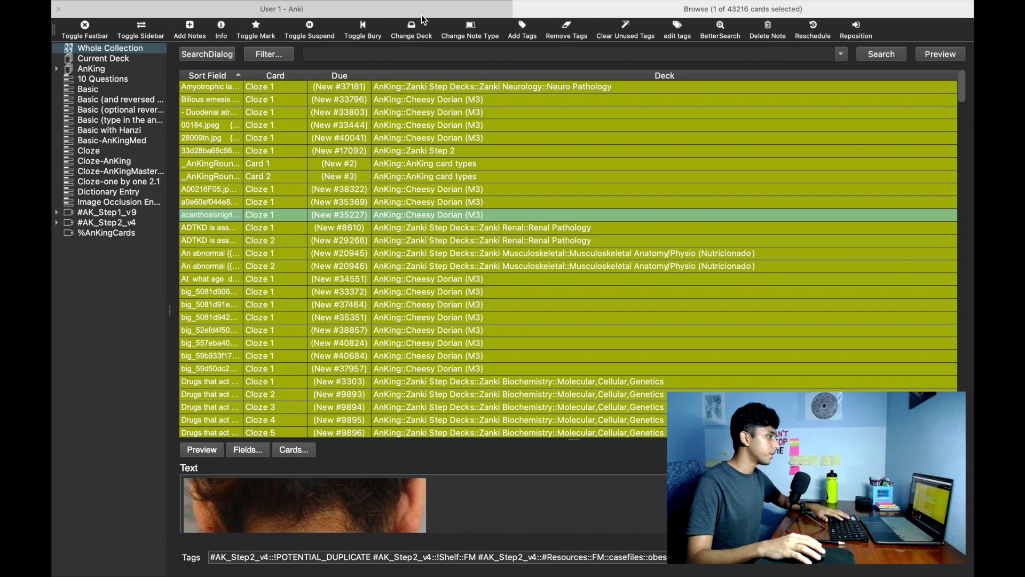
pyautogui.click(524, 87)
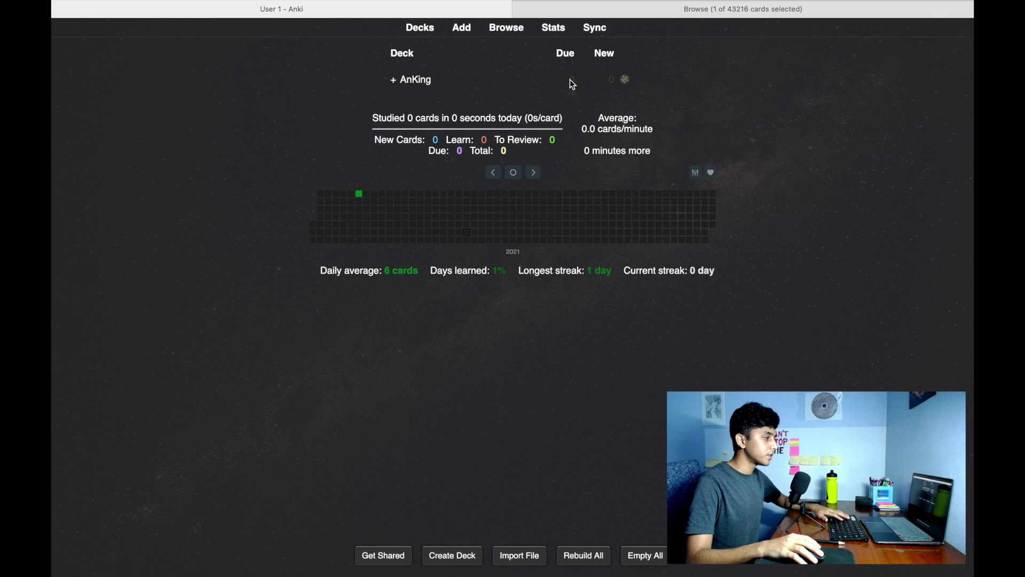
pyautogui.click(417, 81)
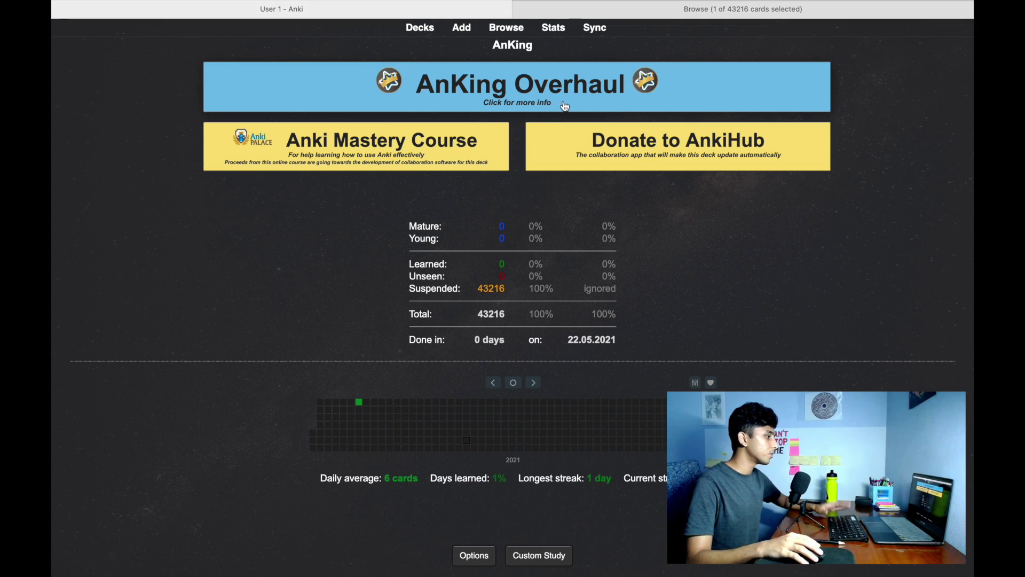
pyautogui.click(430, 30)
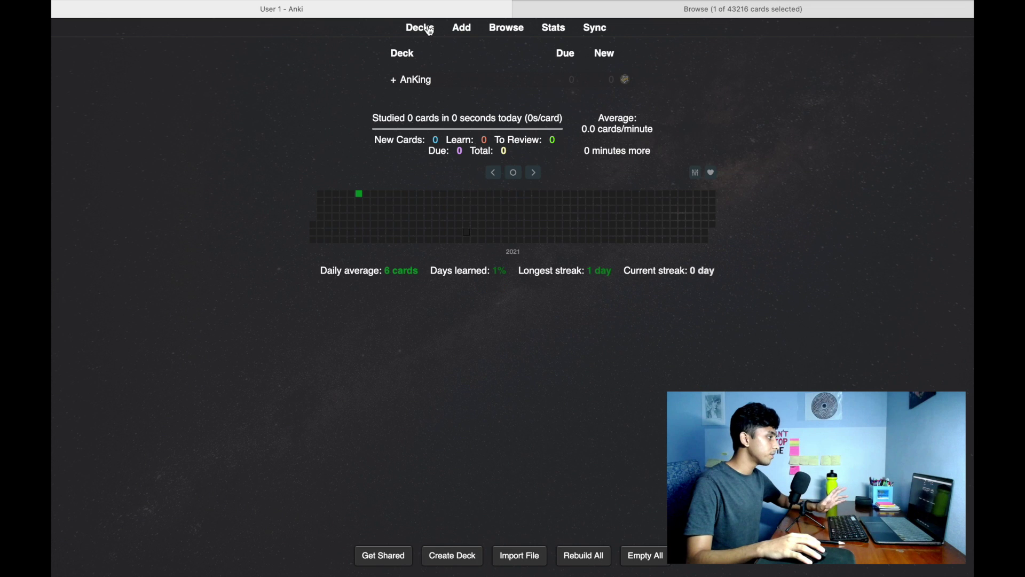
pyautogui.click(619, 10)
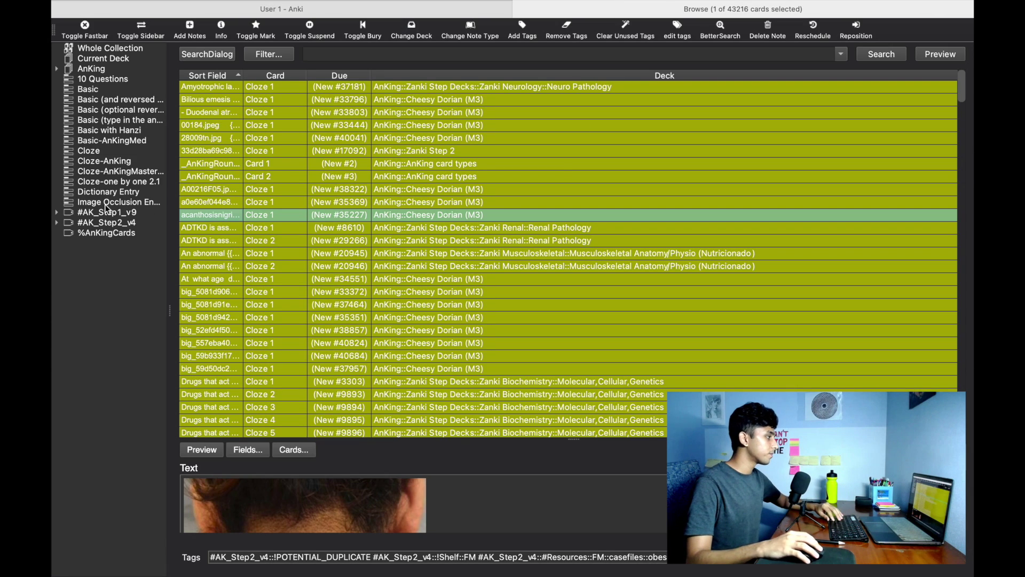
# Drill down #AK_Step1_v9 > #B&B > 01_Basic_Pharm to list the 80 01_General cards.
pyautogui.click(56, 213)
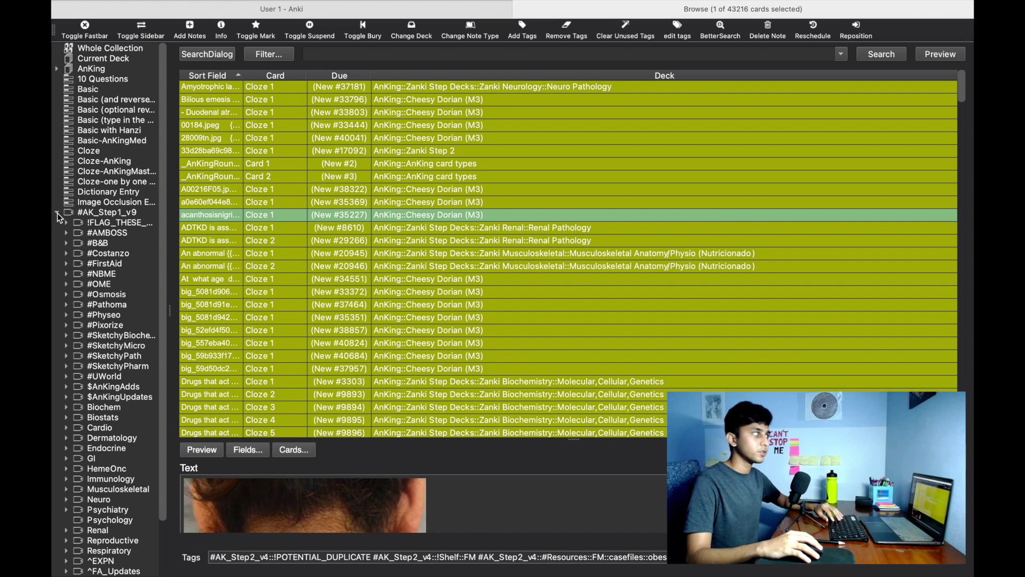
pyautogui.click(97, 246)
pyautogui.click(65, 244)
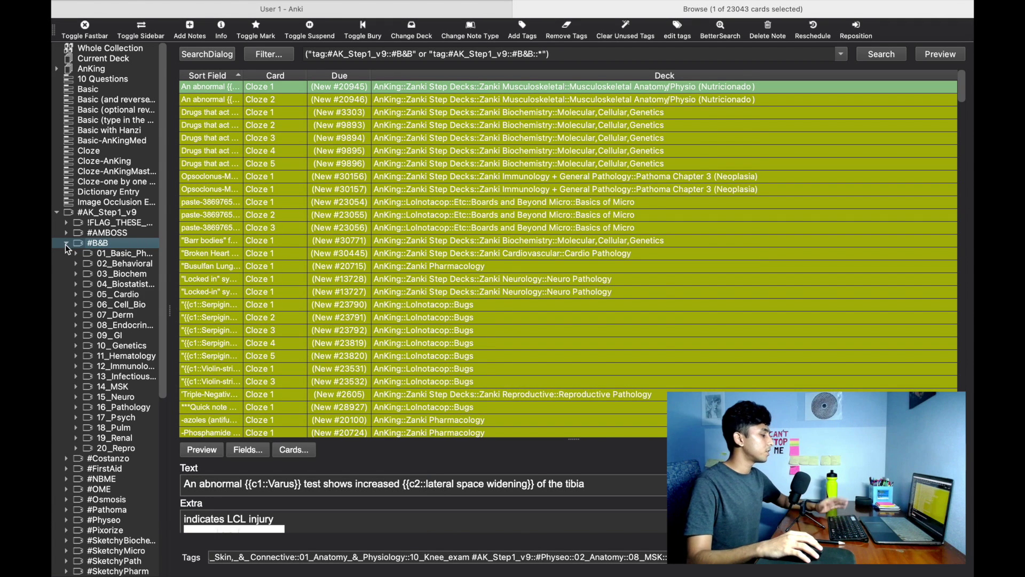
pyautogui.click(93, 255)
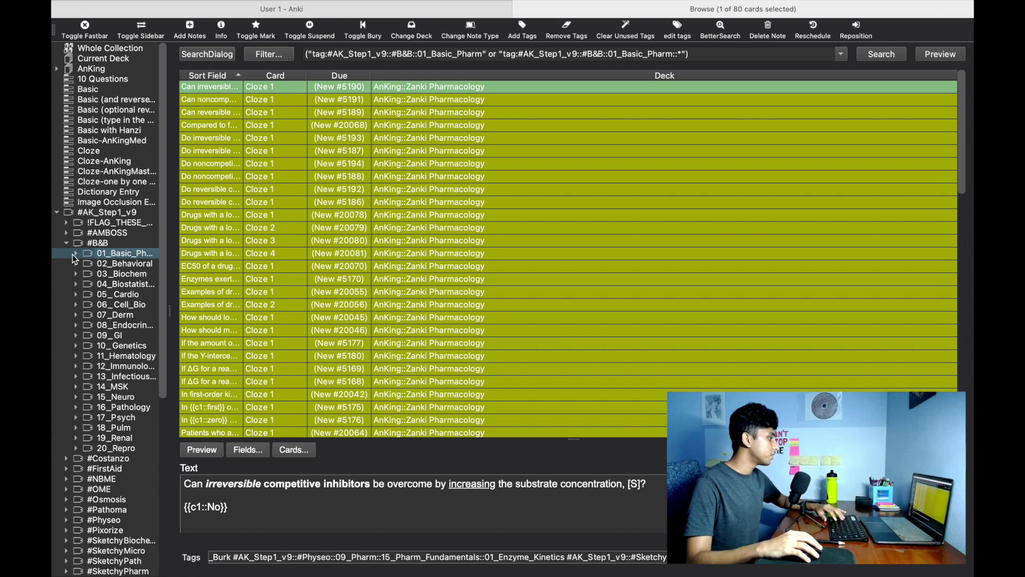
pyautogui.click(76, 253)
pyautogui.click(136, 265)
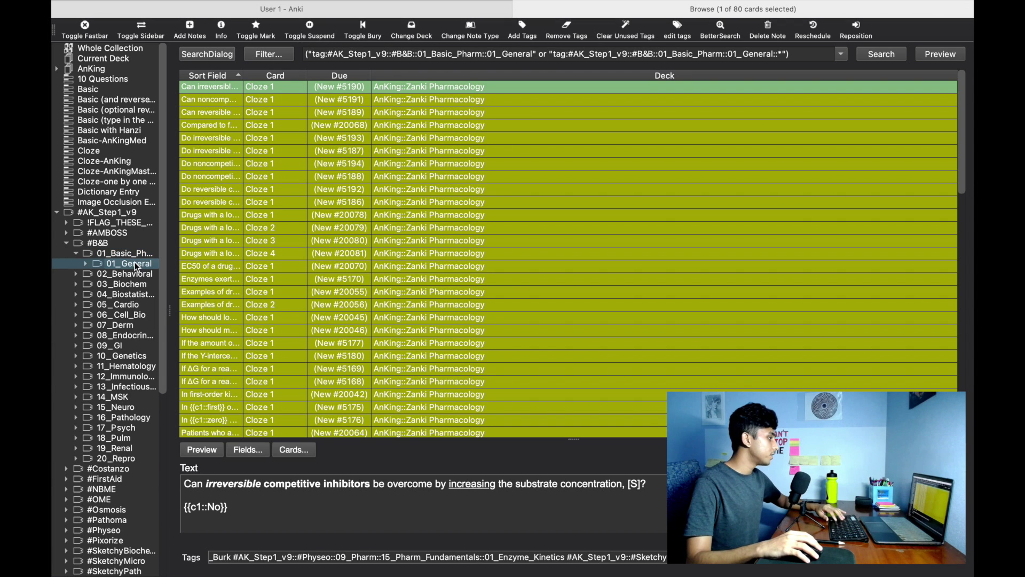
pyautogui.click(417, 176)
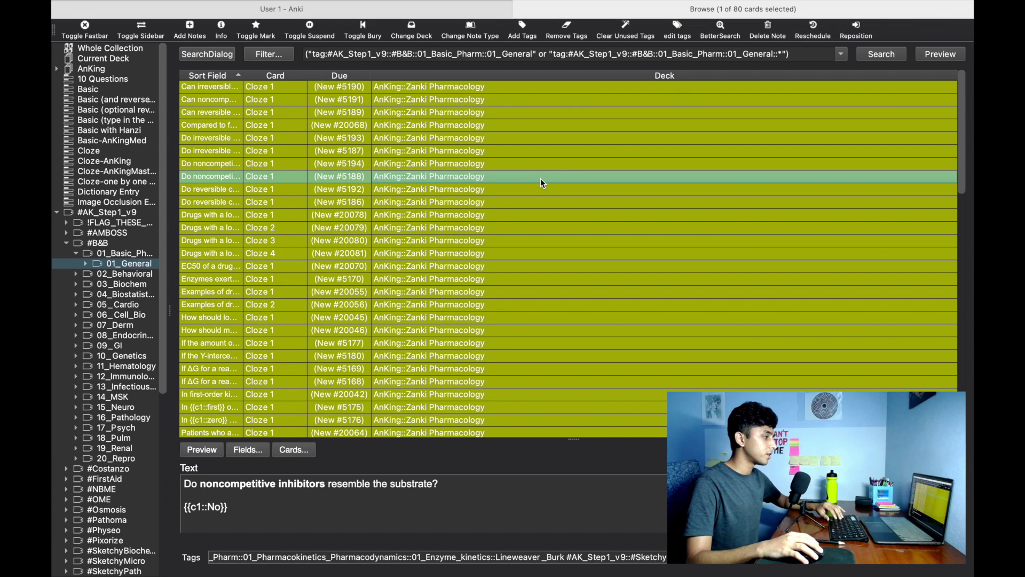
# Select all 80 01_General cards and toggle them to unsuspended.
pyautogui.press('super+a')
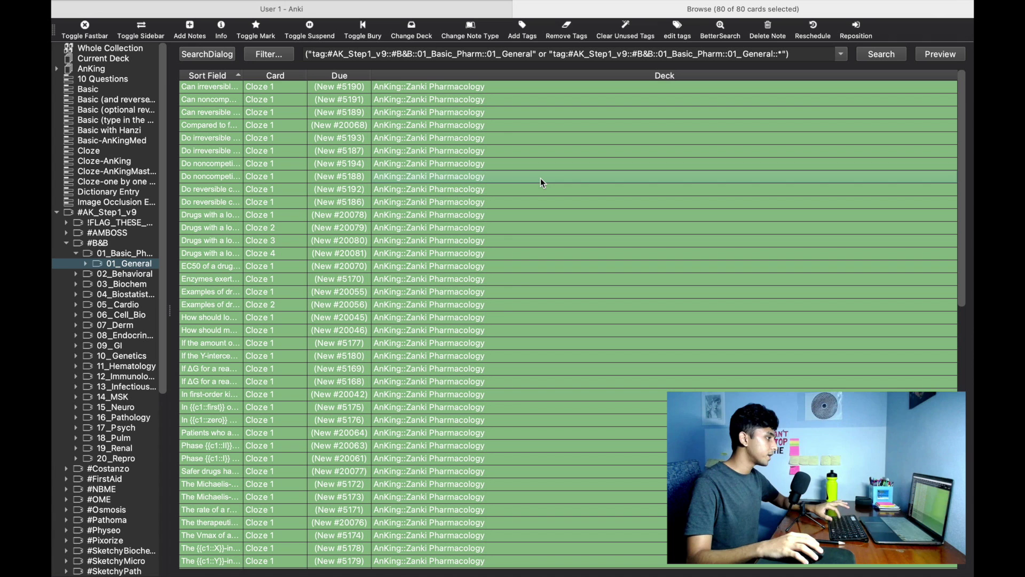
pyautogui.rightClick(540, 181)
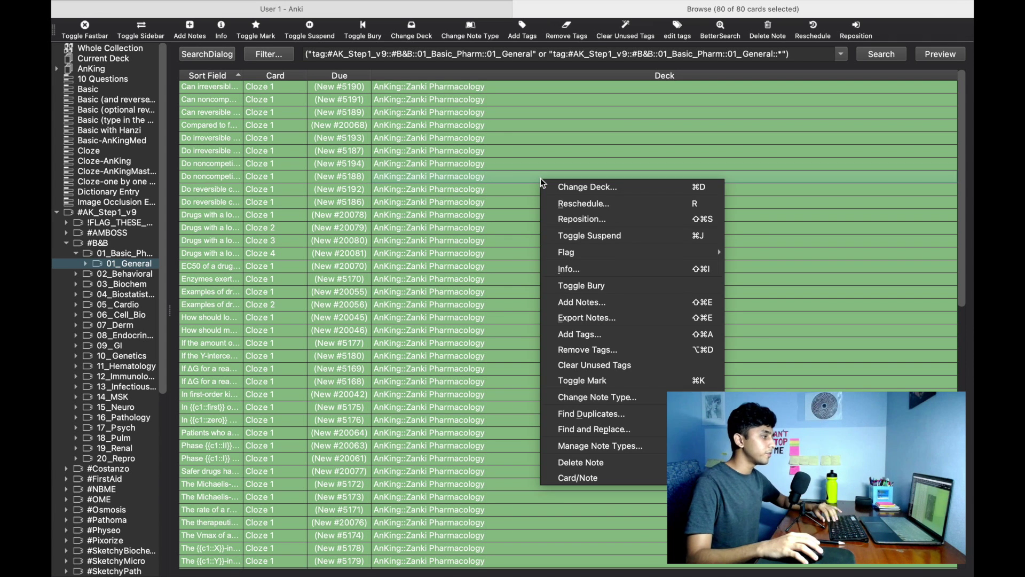
pyautogui.click(610, 235)
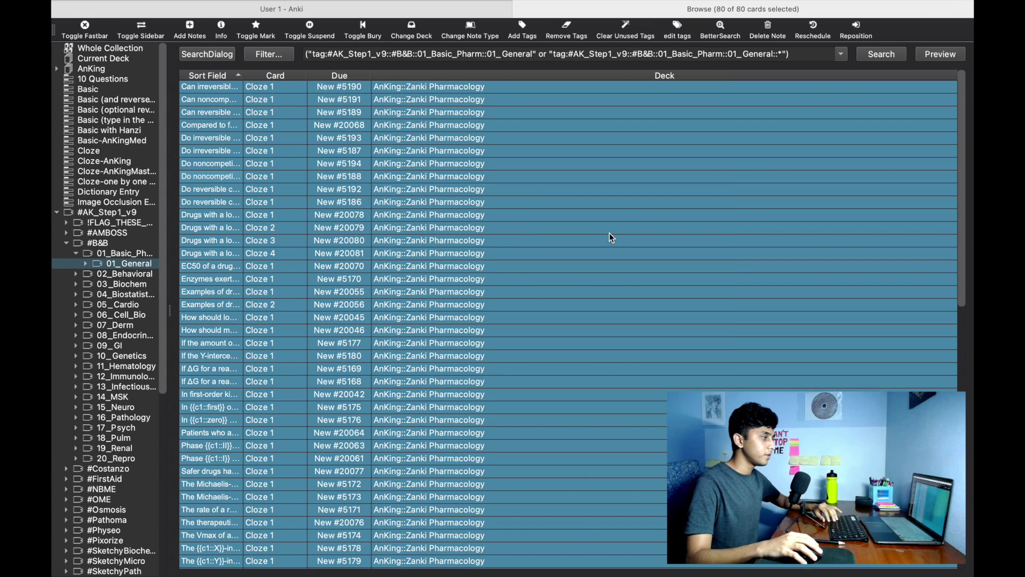
pyautogui.click(609, 230)
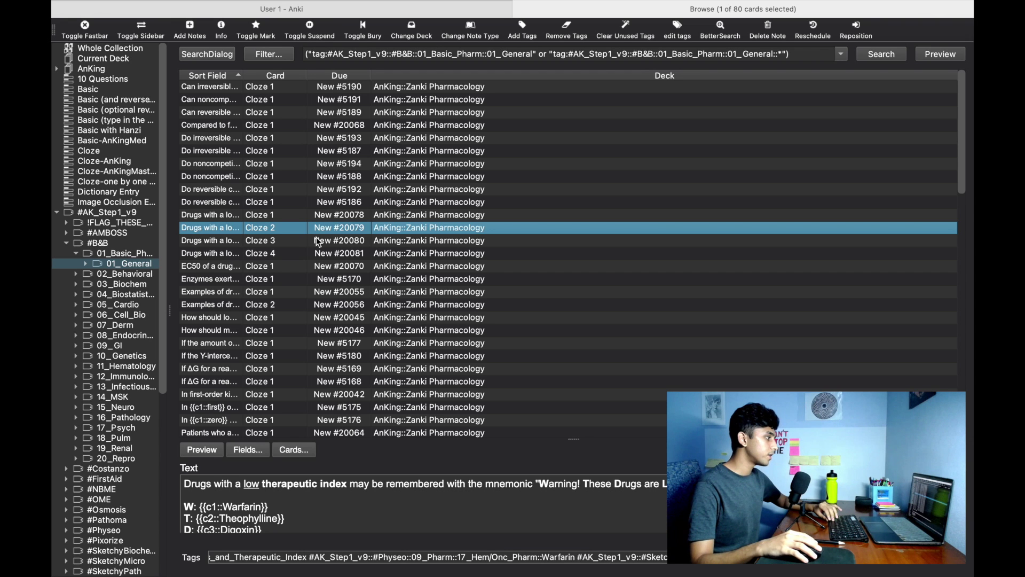
# Look over the 02_Behavioral tag, return to 01_General, then close the card browser.
pyautogui.click(142, 276)
pyautogui.click(410, 242)
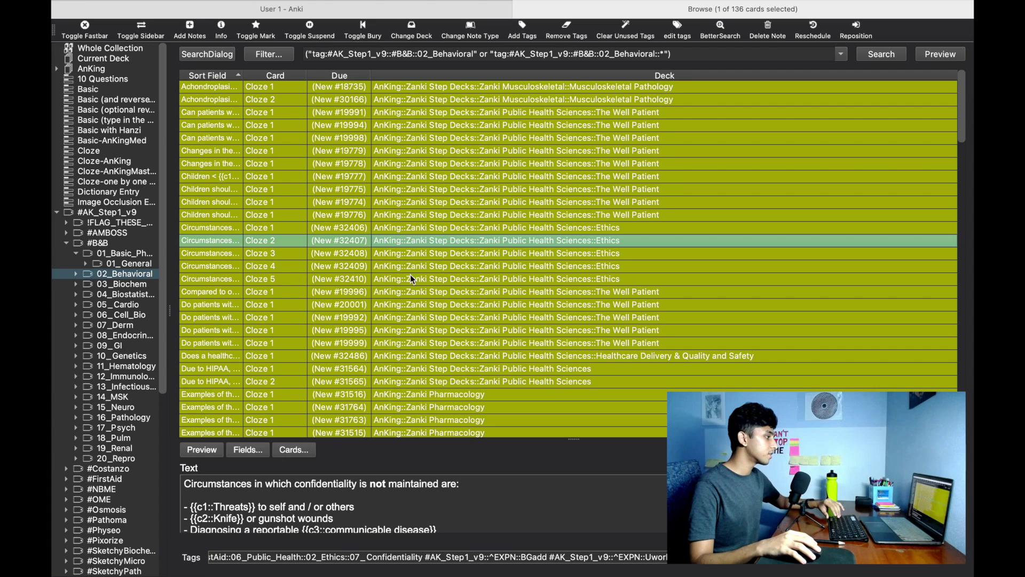
pyautogui.click(131, 264)
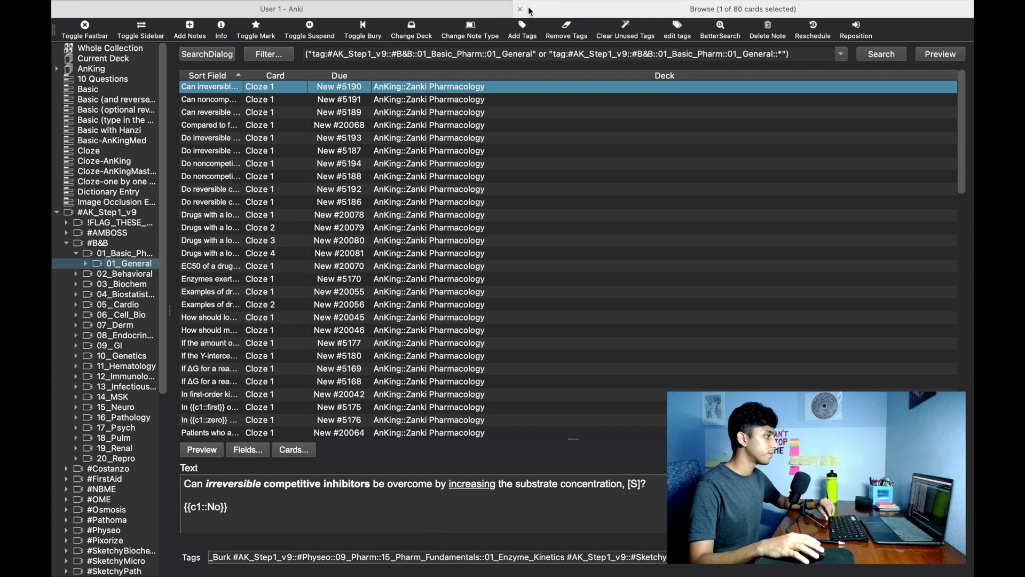
pyautogui.click(520, 9)
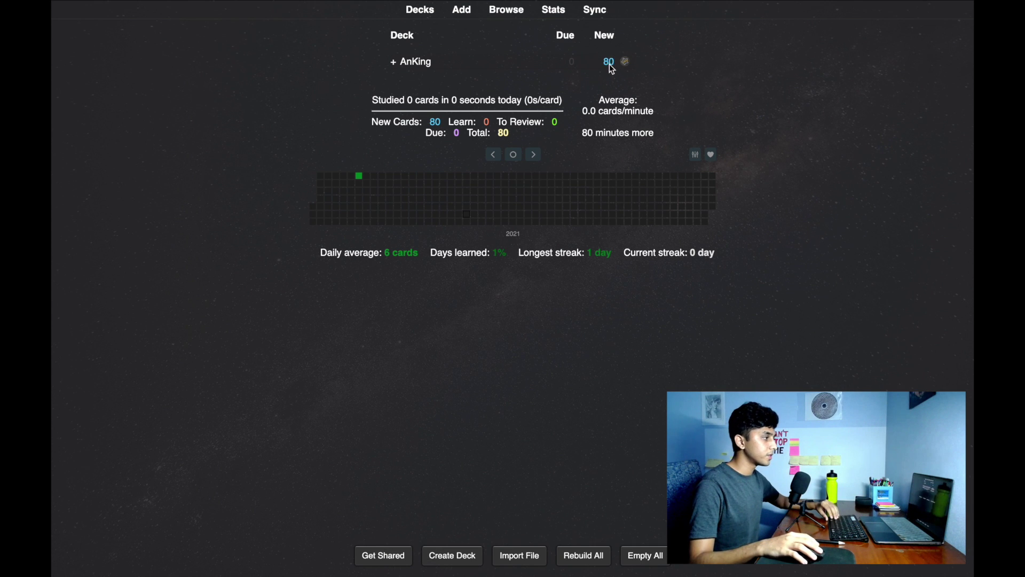
# Study one new AnKing card, grading it Good, then return to the deck list and browser.
pyautogui.click(419, 65)
pyautogui.click(521, 397)
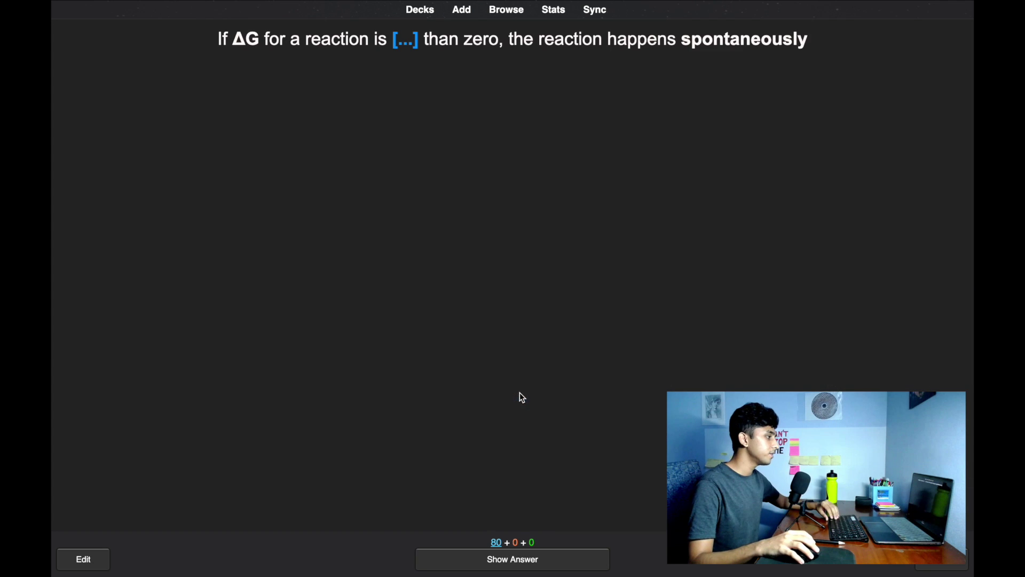
pyautogui.press('space')
pyautogui.press('space')
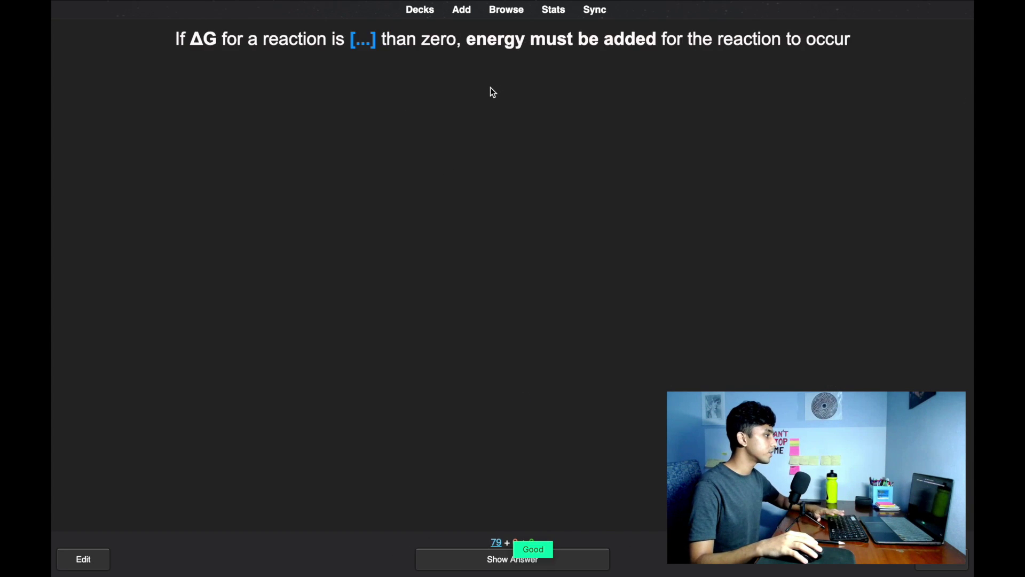
pyautogui.press('space')
pyautogui.click(427, 12)
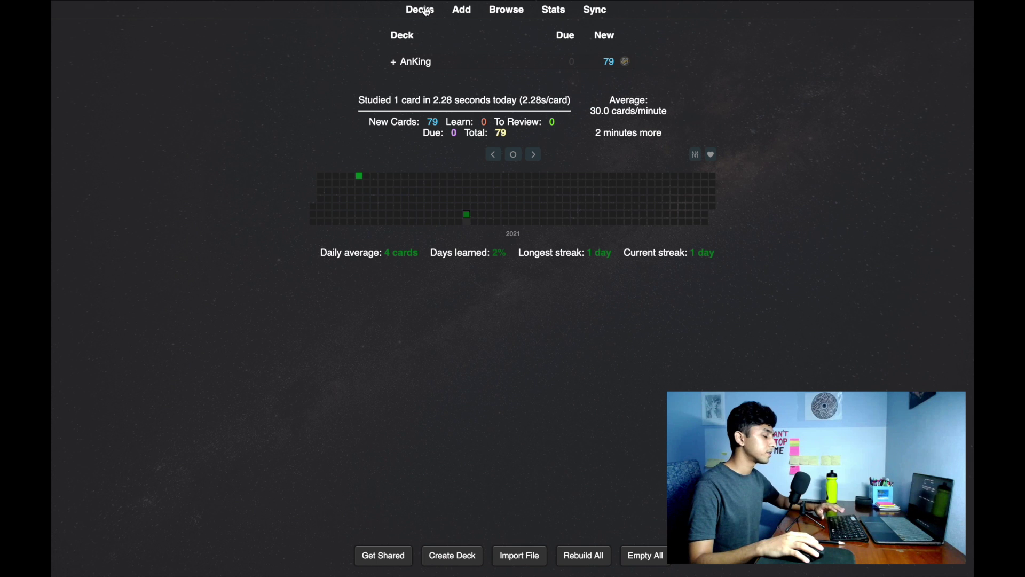
pyautogui.click(521, 13)
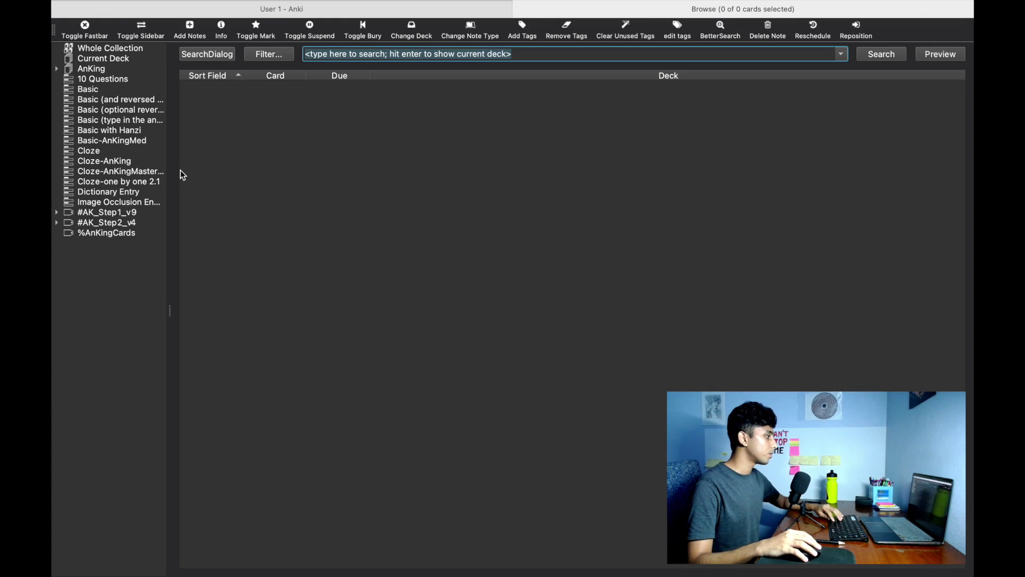
# Filter the browser to the #AK_Step1_v9::#B&B::01_Basic_Pharm tag's cards.
pyautogui.click(100, 215)
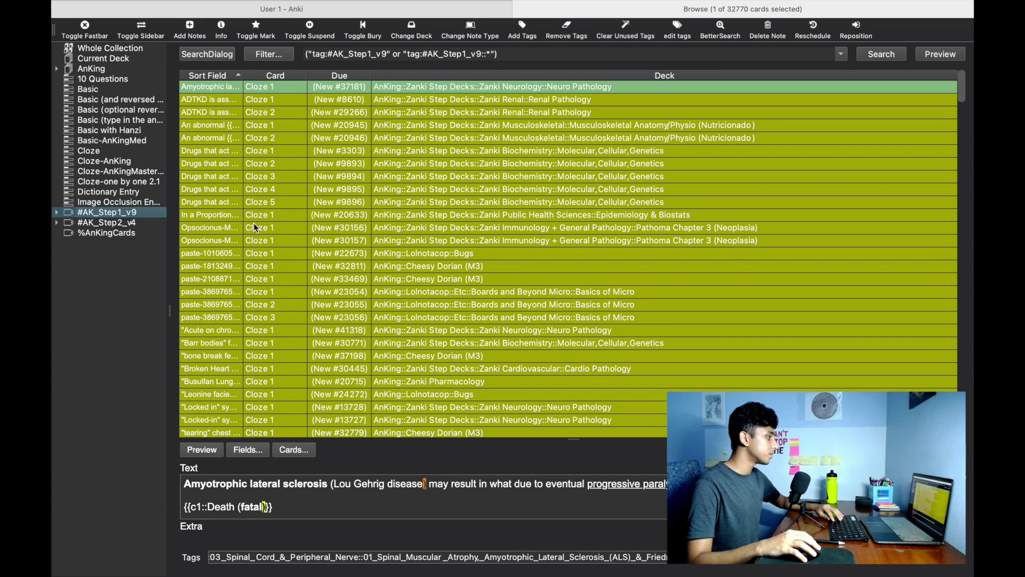
pyautogui.click(57, 213)
pyautogui.click(102, 243)
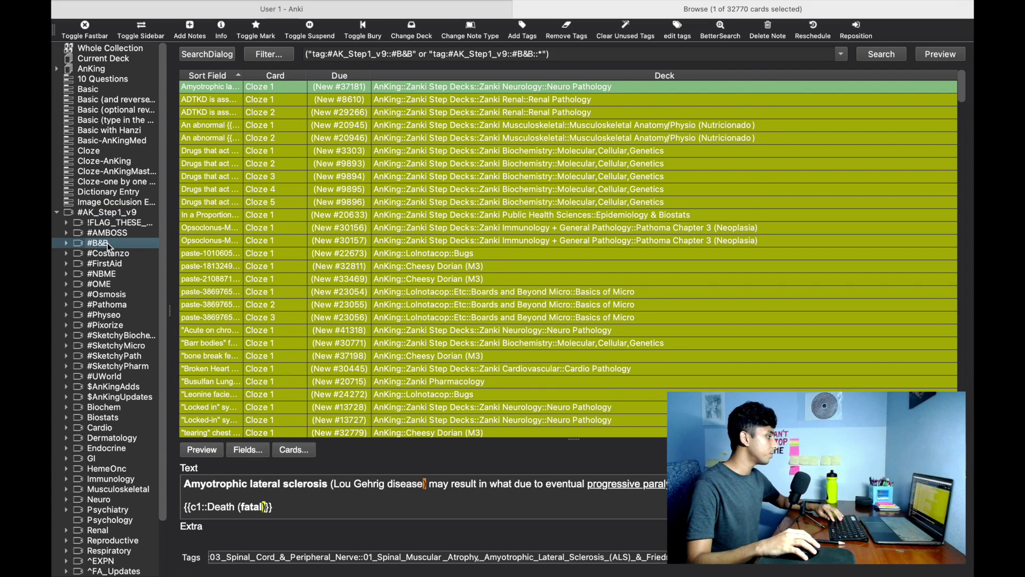
pyautogui.click(67, 245)
pyautogui.click(116, 254)
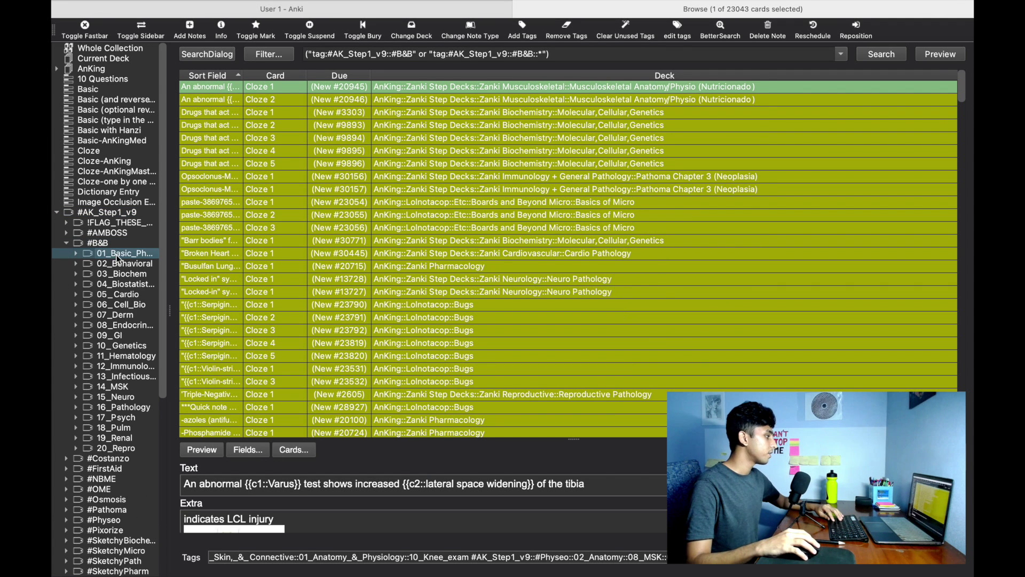
# Select all 80 01_Basic_Pharm cards and toggle them back to suspended.
pyautogui.click(333, 204)
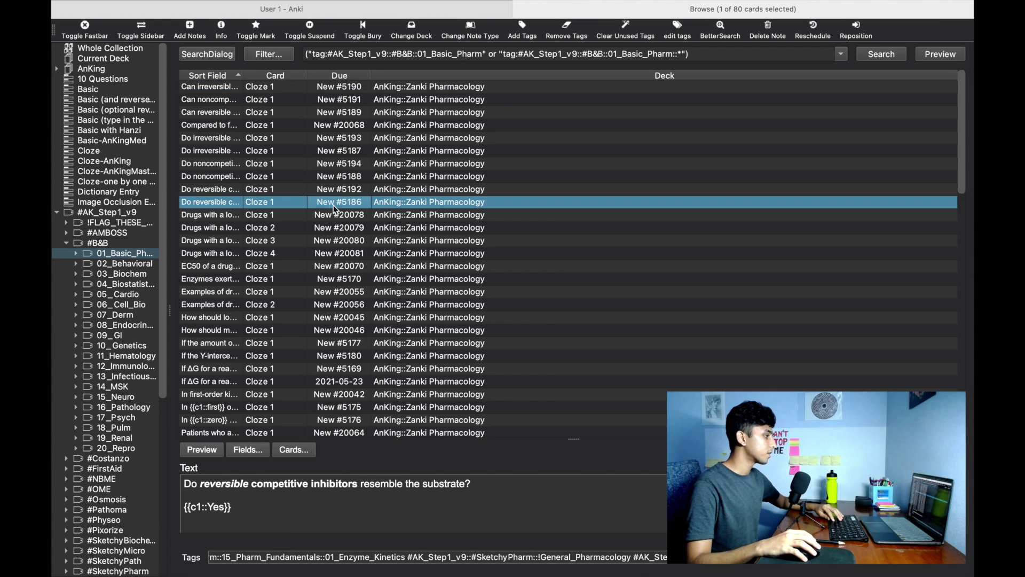
pyautogui.press('super+a')
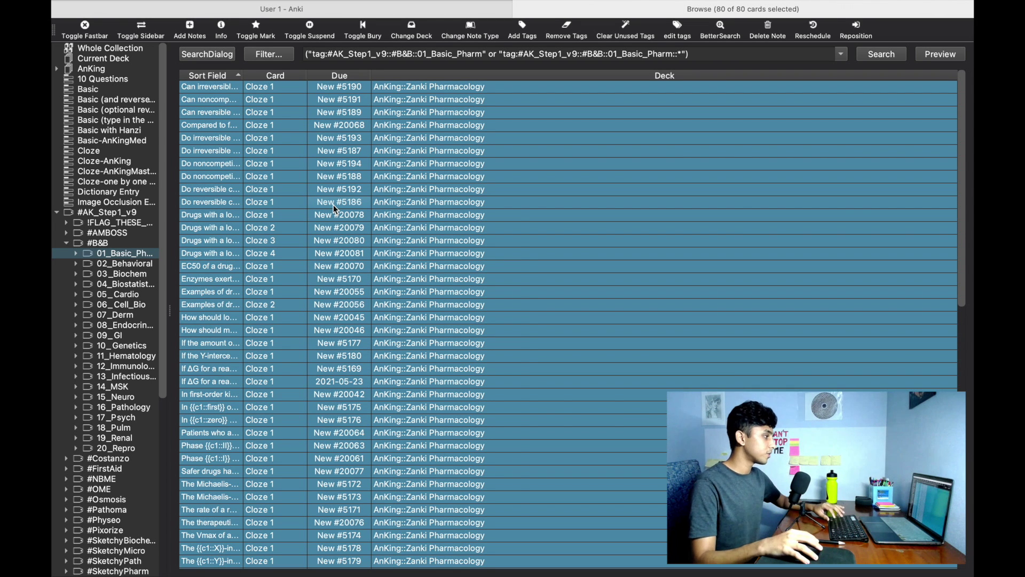
pyautogui.rightClick(333, 206)
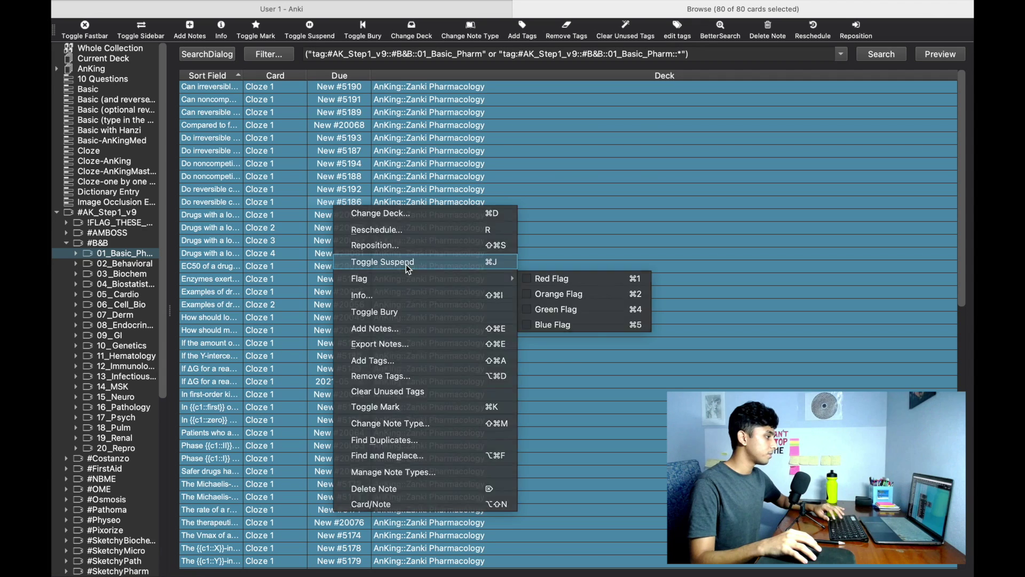
pyautogui.click(406, 265)
pyautogui.click(457, 242)
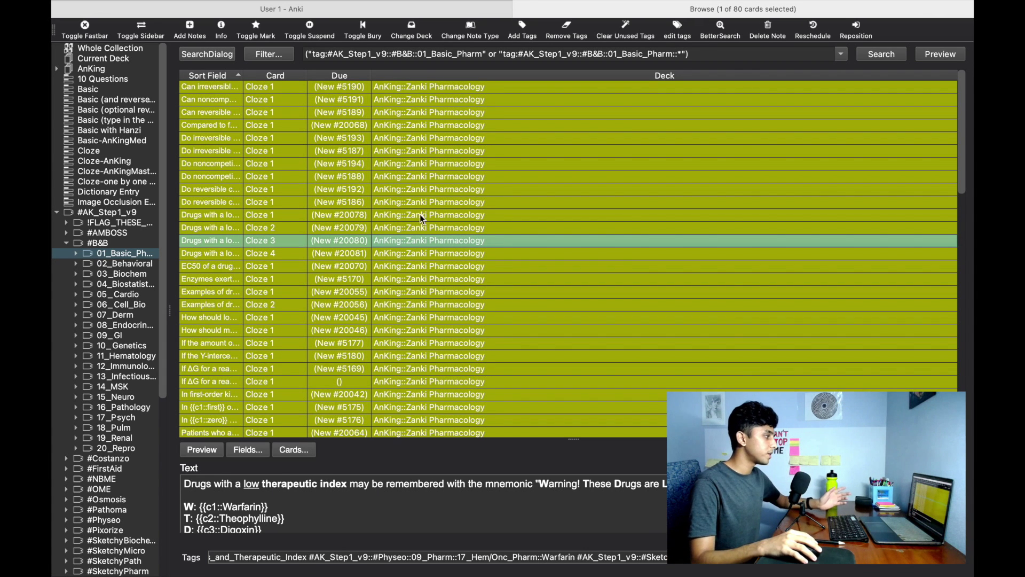
pyautogui.moveTo(544, 10)
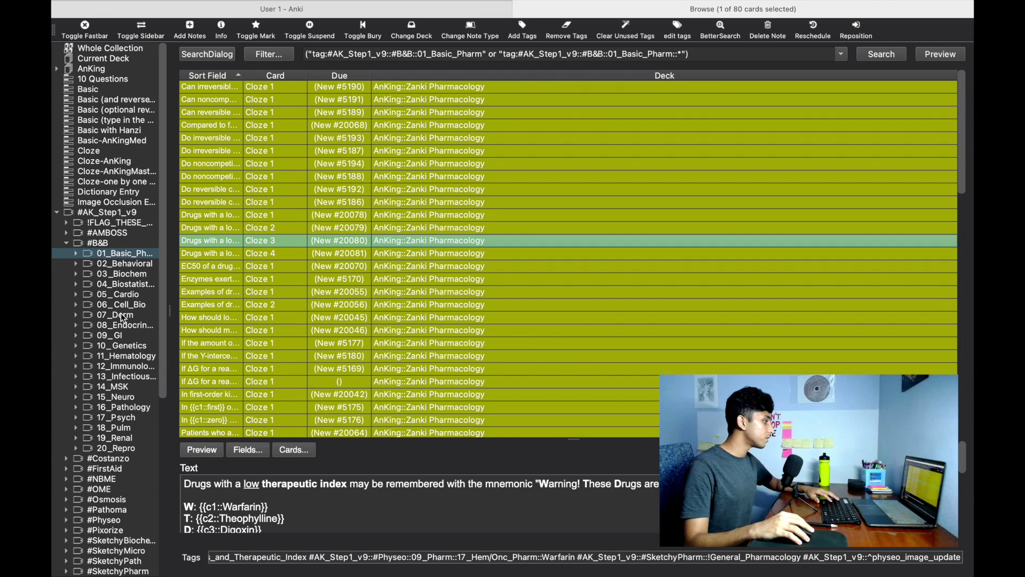
# Filter the browser to the #FirstAid::07_Cardio::02_Anatomy tag's cards.
pyautogui.click(129, 294)
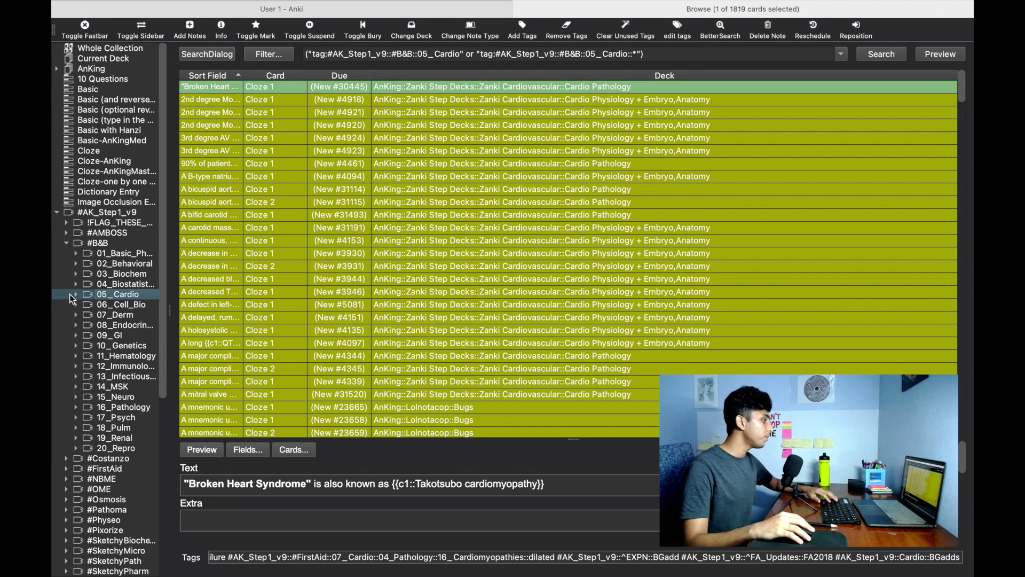
pyautogui.scroll(-3, 83, 450)
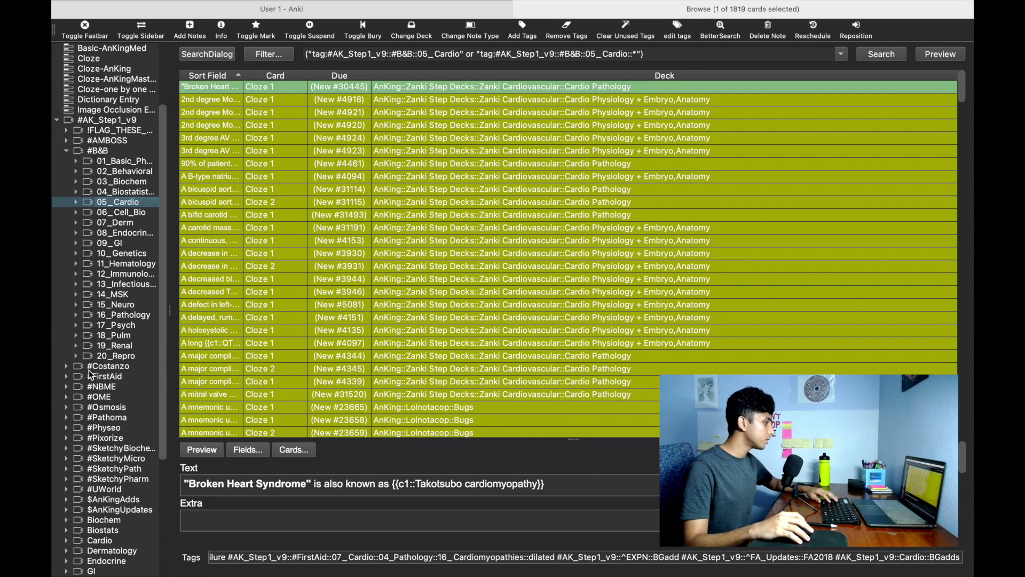
pyautogui.click(66, 376)
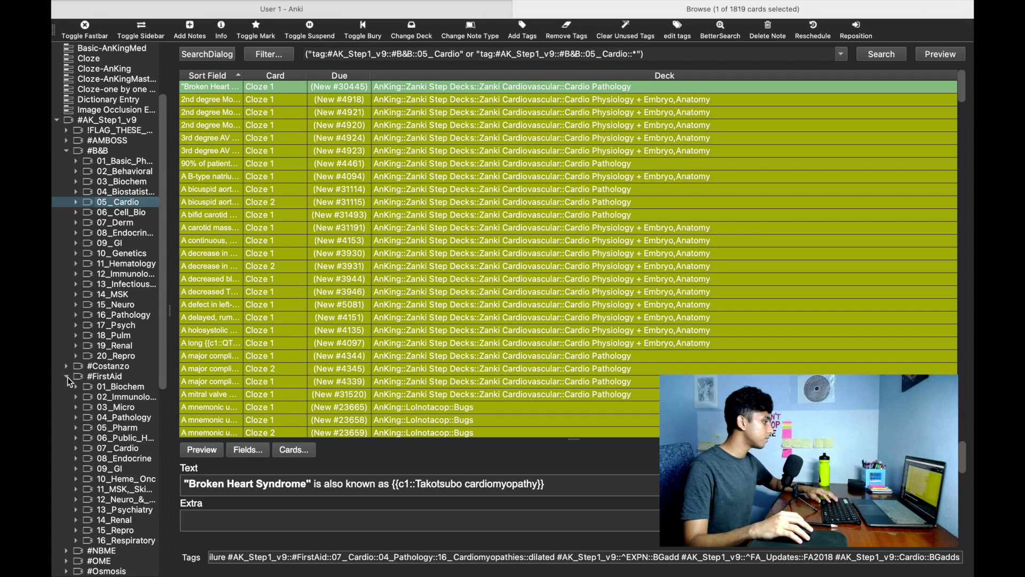
pyautogui.click(136, 447)
pyautogui.click(77, 448)
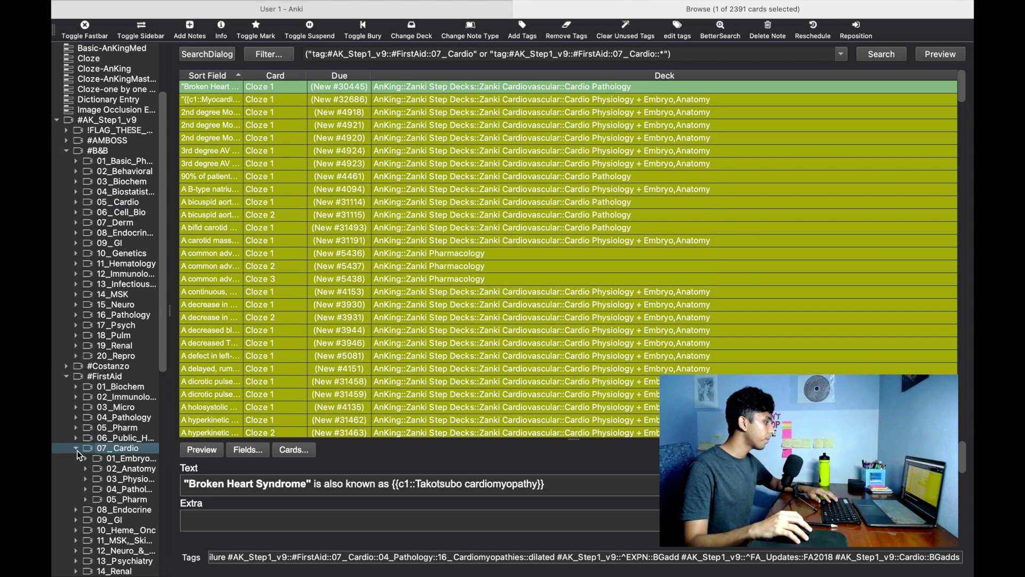
pyautogui.click(140, 469)
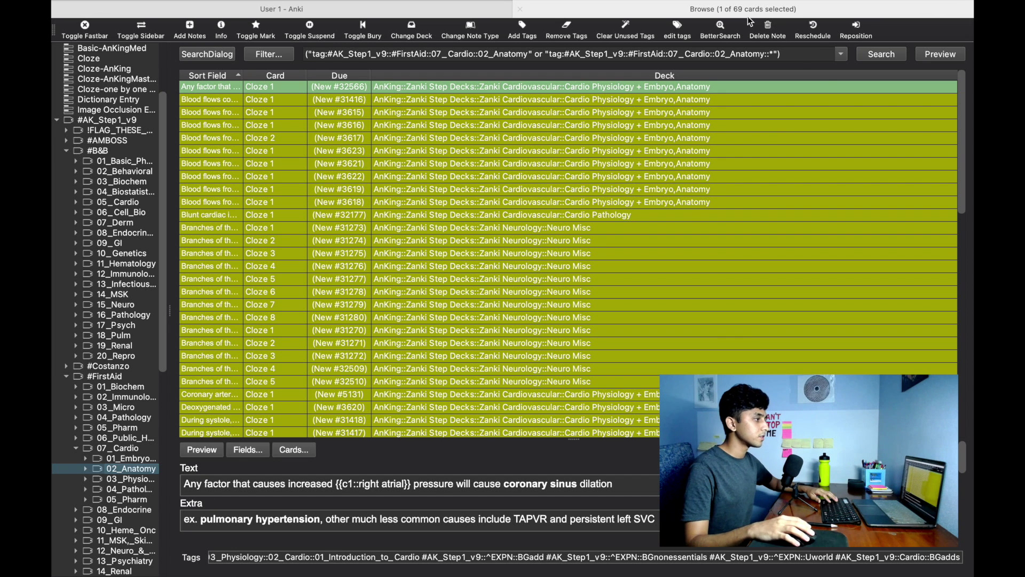
# Select all 69 02_Anatomy cardio cards and toggle them to unsuspended.
pyautogui.click(608, 218)
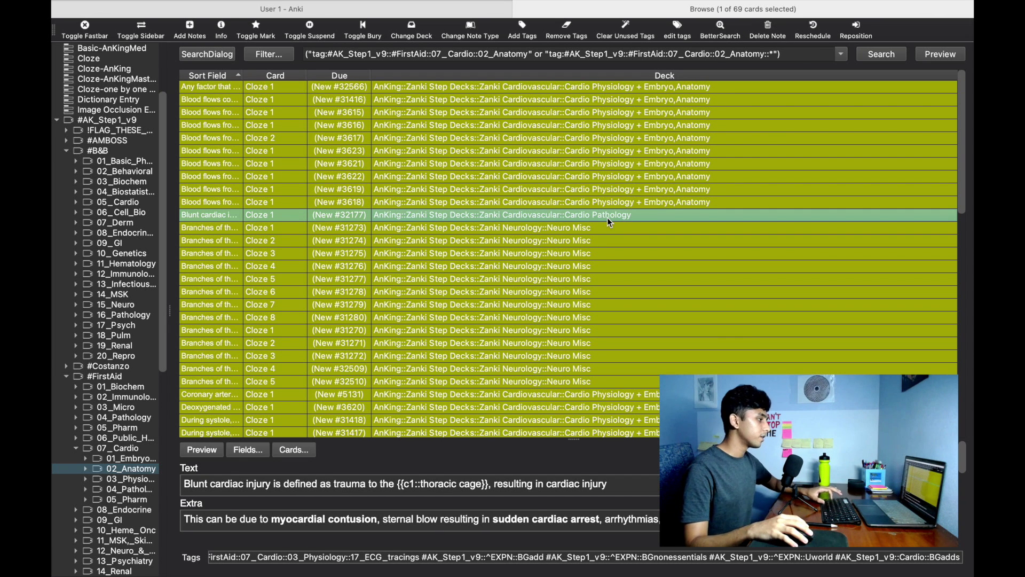
pyautogui.press('super+a')
pyautogui.rightClick(607, 217)
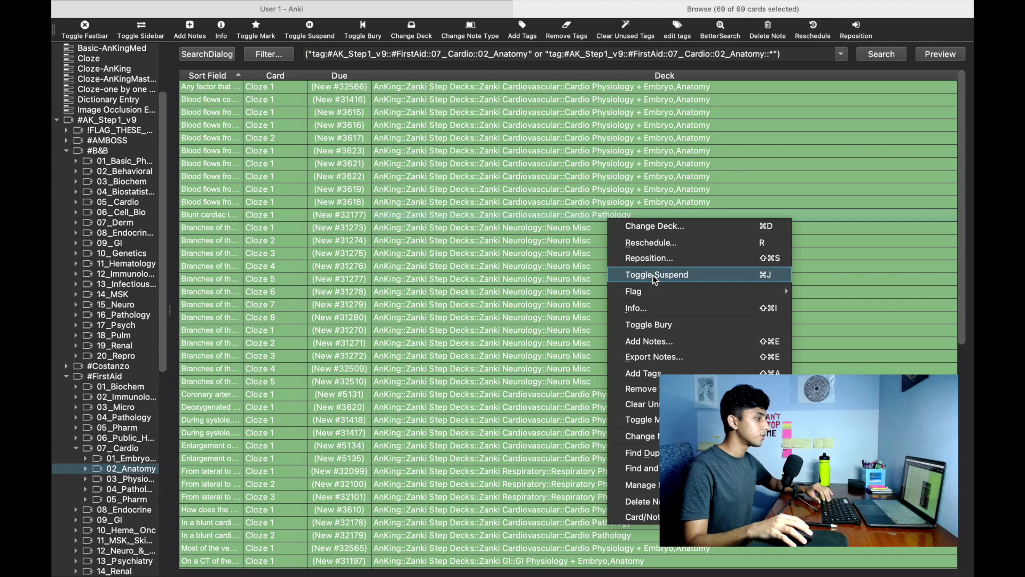
pyautogui.click(653, 274)
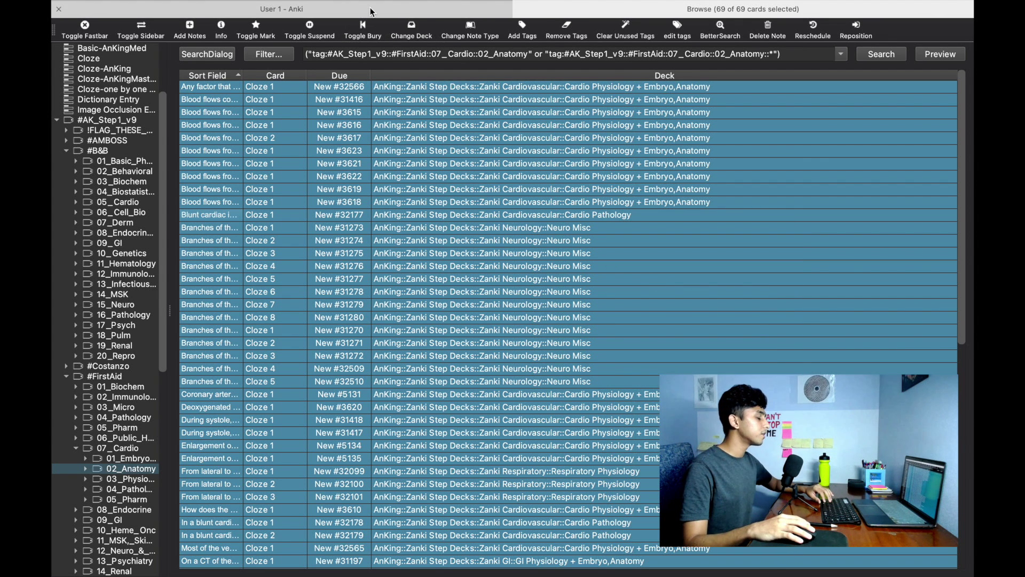
# Resume the main window and start a study session from the AnKing deck.
pyautogui.click(371, 11)
pyautogui.click(502, 86)
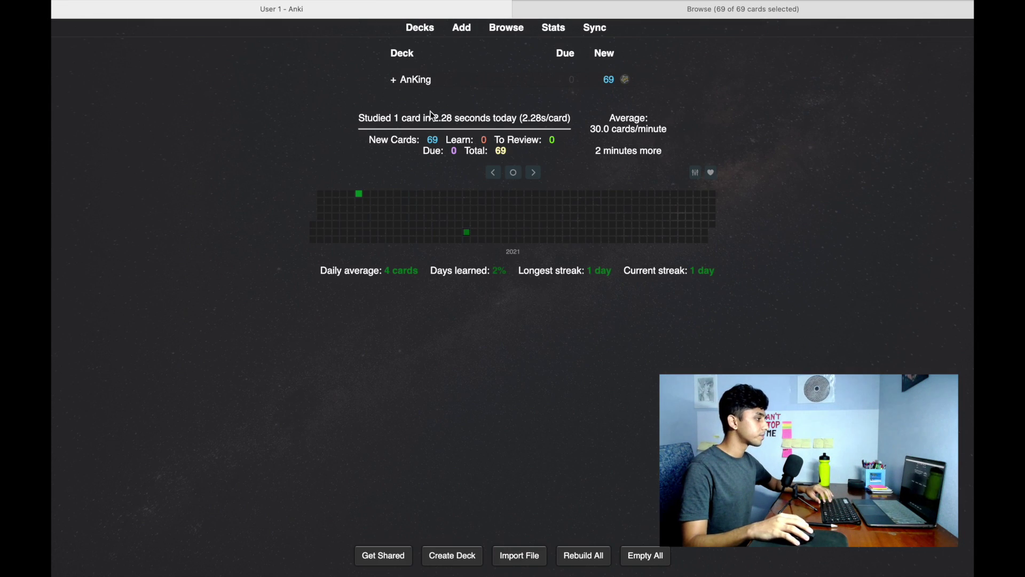
pyautogui.click(409, 80)
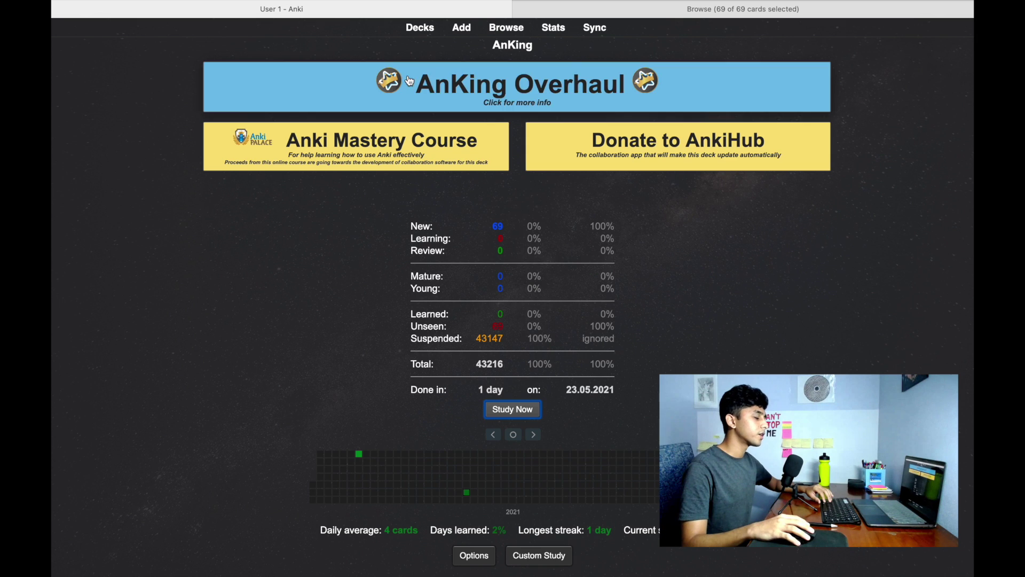
pyautogui.click(525, 412)
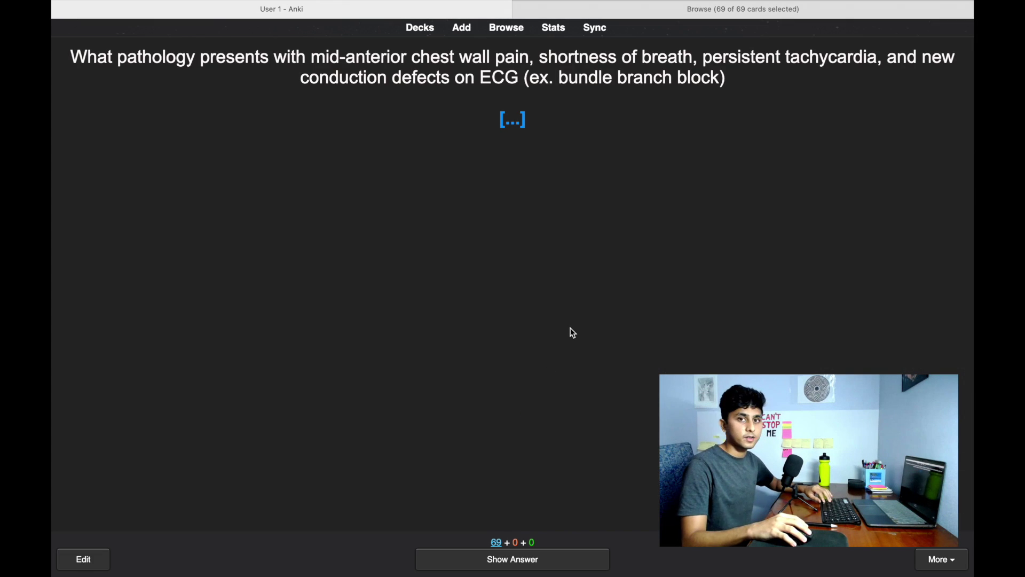